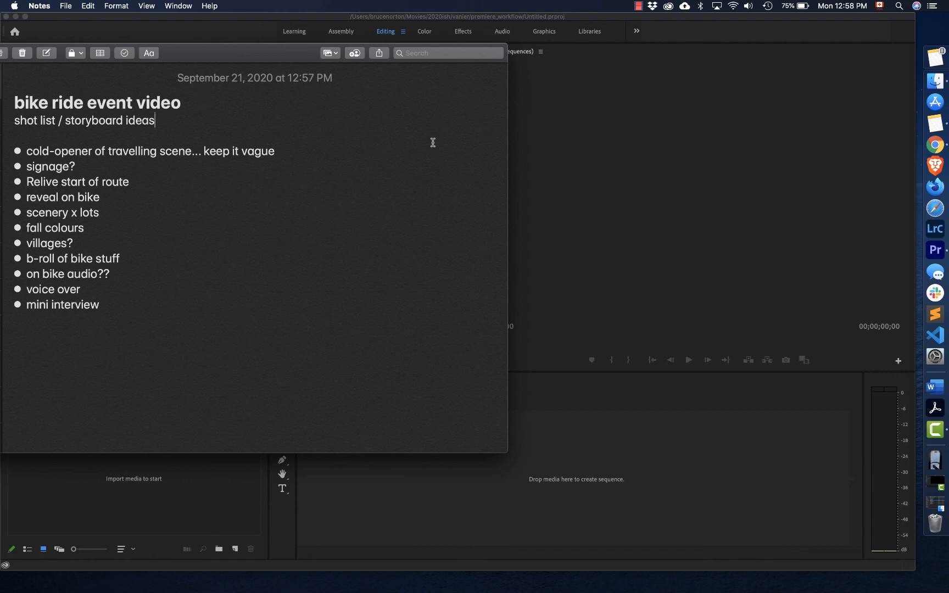
- Review the bike ride event video shot list, covering the cold-opener, reveal on bike, scenery, b-roll, voice over and mini interview ideas
{"action": "left_click_drag", "start_coordinate": [84, 103], "coordinate": [16, 102]}
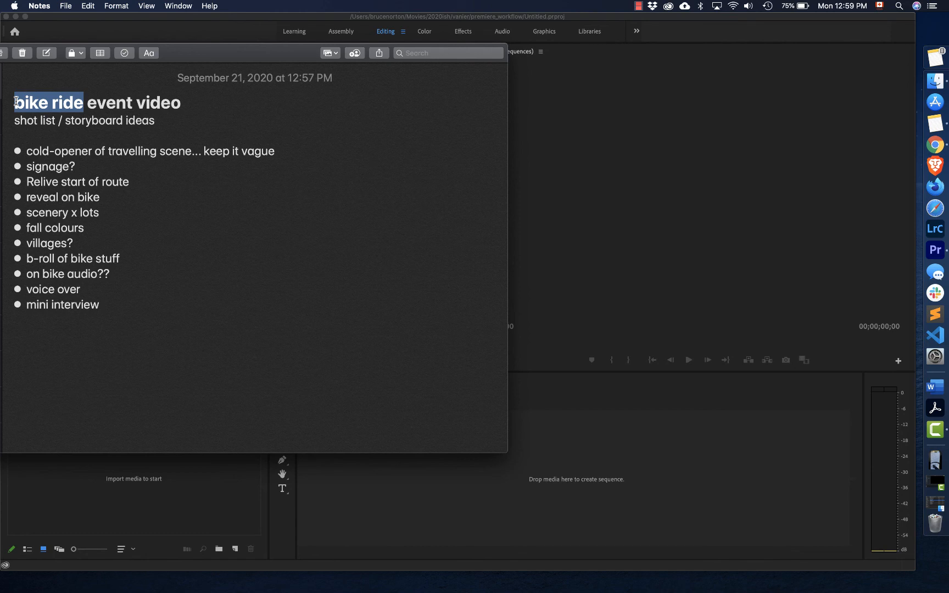
{"action": "left_click_drag", "start_coordinate": [92, 151], "coordinate": [29, 150]}
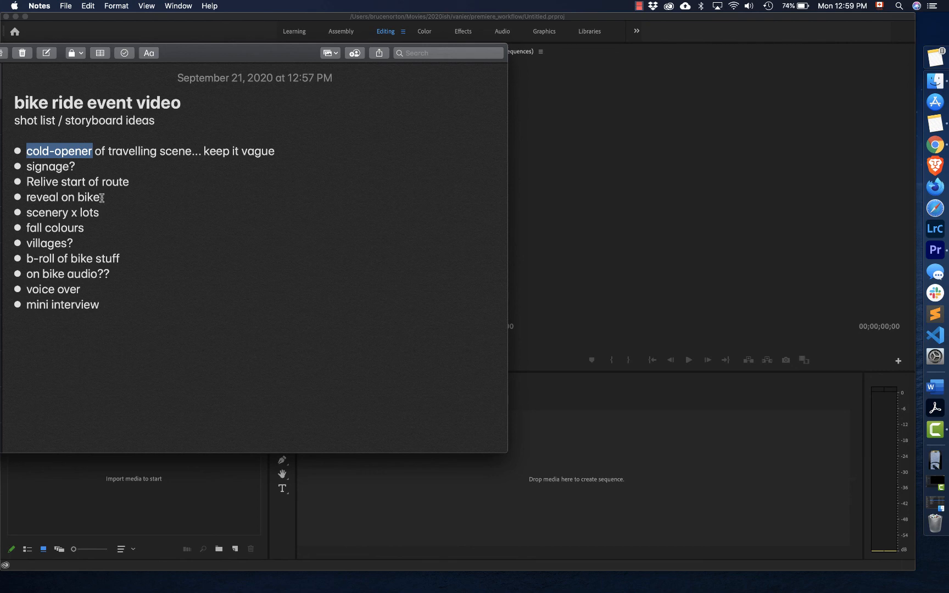
{"action": "left_click_drag", "start_coordinate": [102, 196], "coordinate": [11, 196]}
{"action": "left_click_drag", "start_coordinate": [100, 212], "coordinate": [25, 215]}
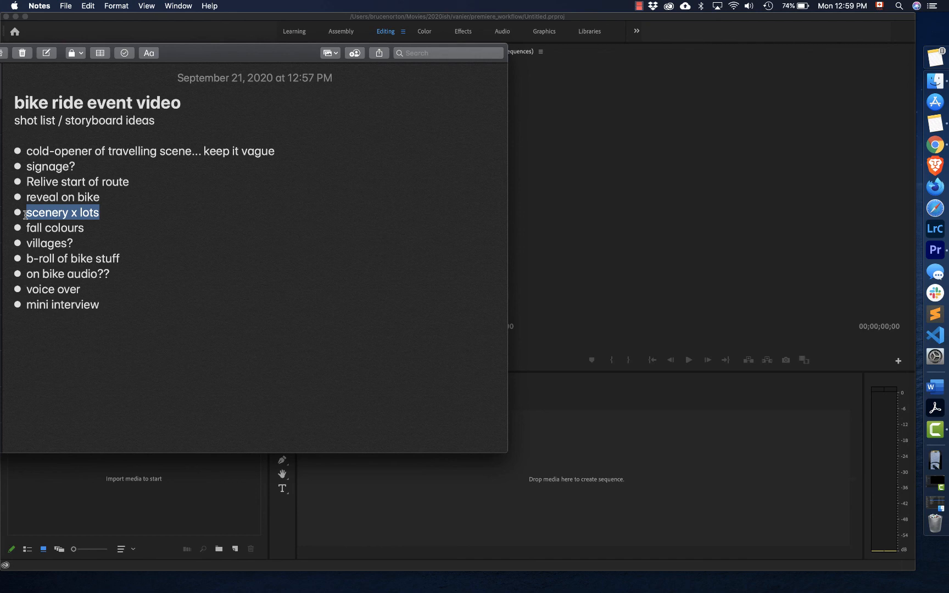
{"action": "left_click_drag", "start_coordinate": [123, 258], "coordinate": [16, 247]}
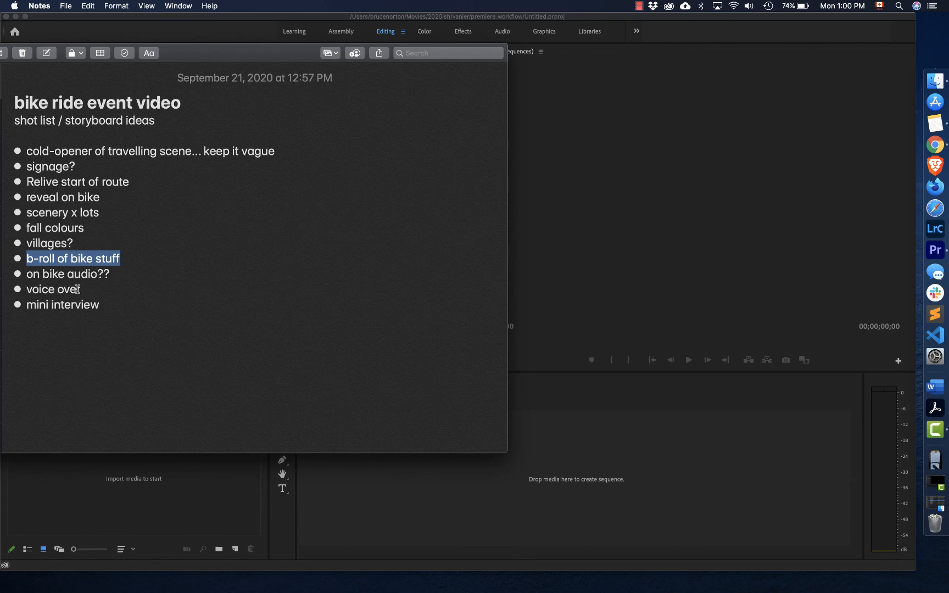
{"action": "left_click_drag", "start_coordinate": [83, 289], "coordinate": [17, 285]}
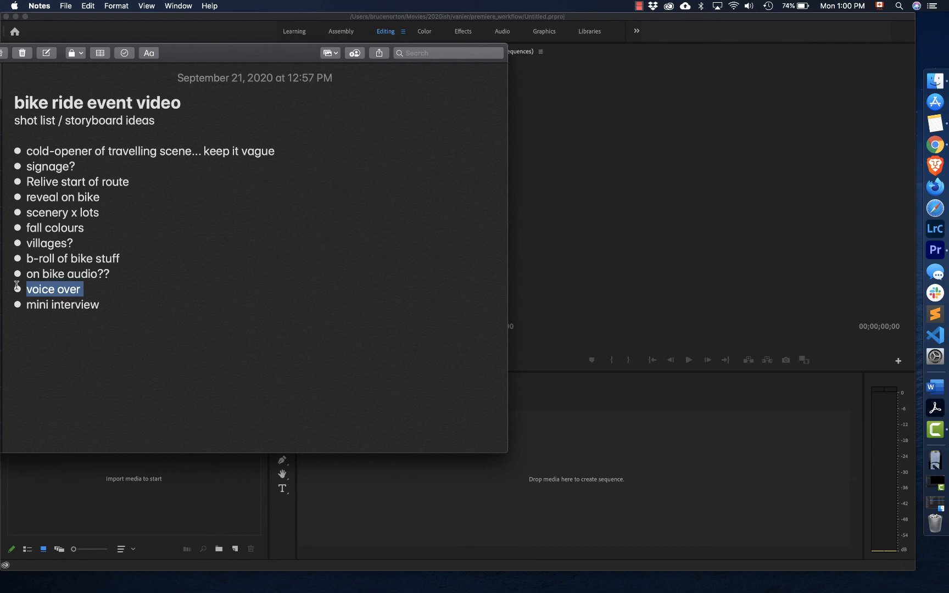
{"action": "left_click_drag", "start_coordinate": [99, 305], "coordinate": [22, 300]}
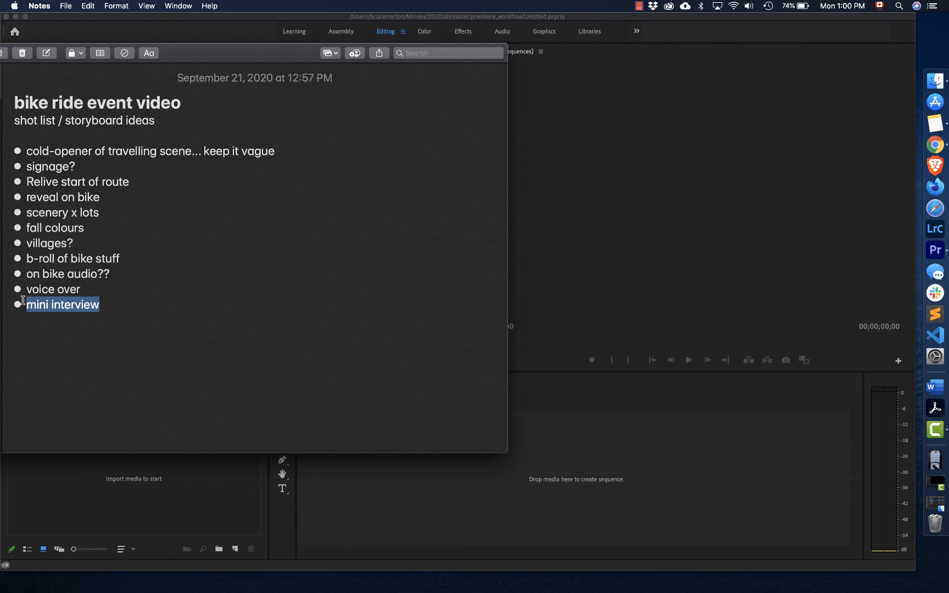
- Minimize the shot list note and bring up the Finder window of the videos folder
{"action": "key", "text": "super+m"}
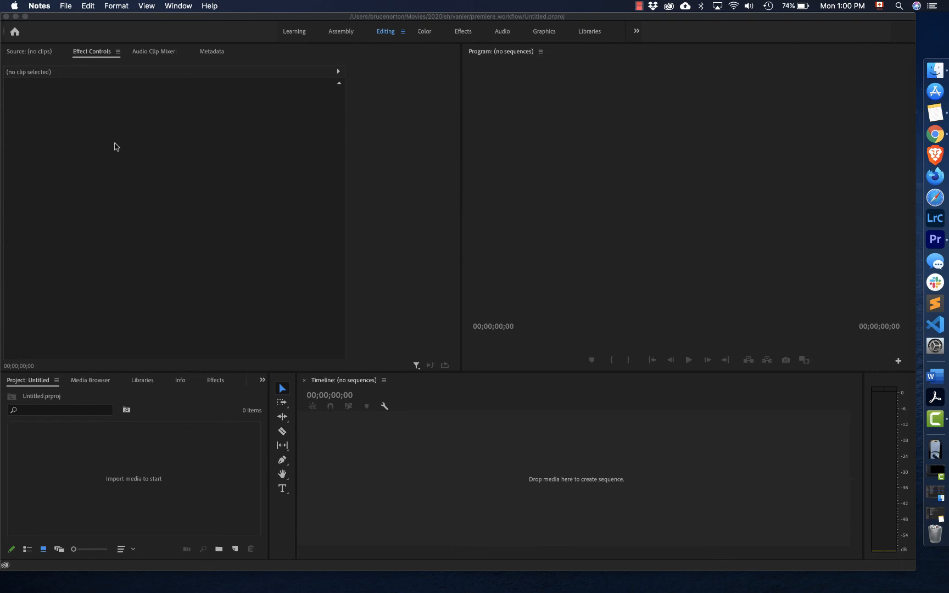
{"action": "key", "text": "ctrl+Right"}
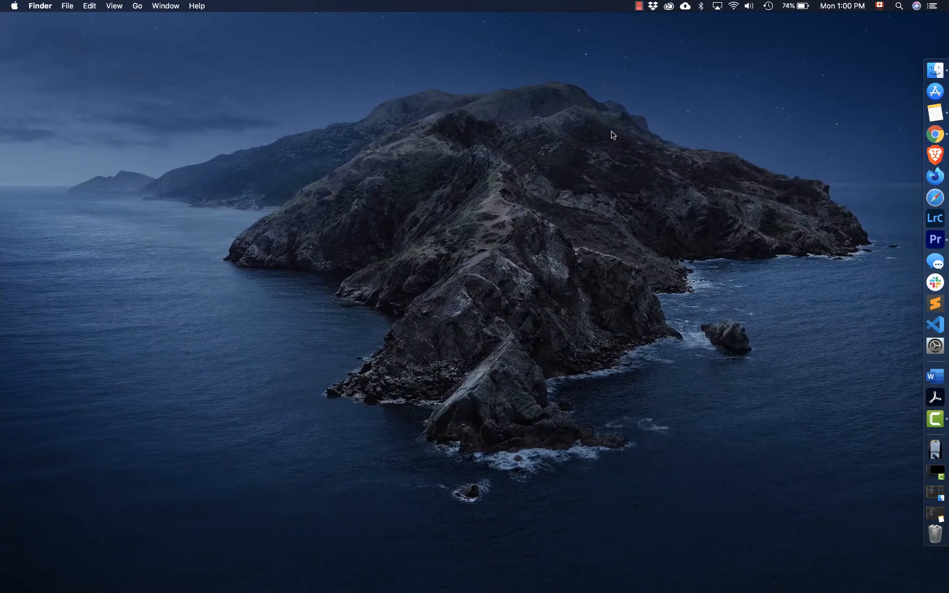
{"action": "key", "text": "ctrl+Left"}
{"action": "key", "text": "ctrl+Left"}
{"action": "key", "text": "ctrl+Right"}
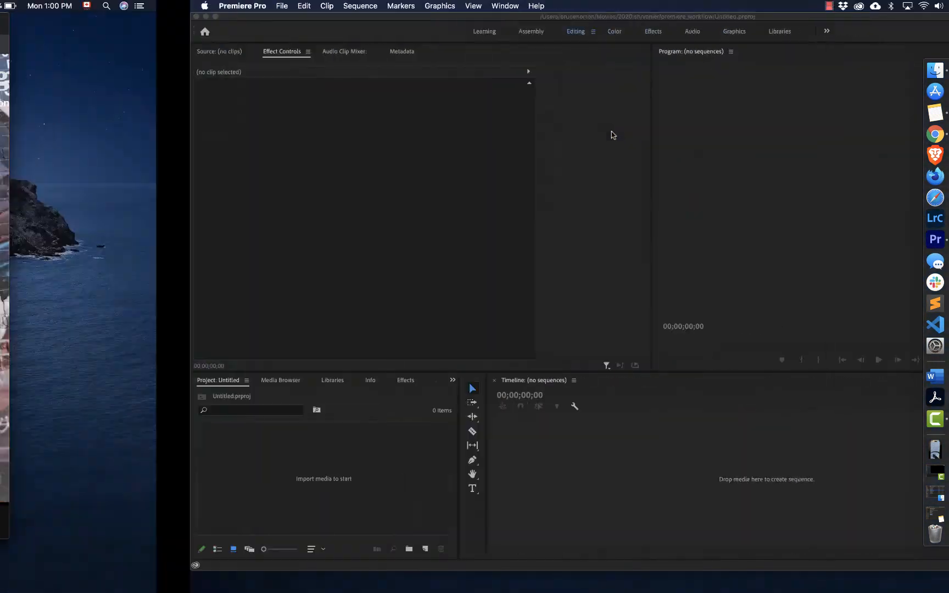
{"action": "left_click", "coordinate": [945, 77]}
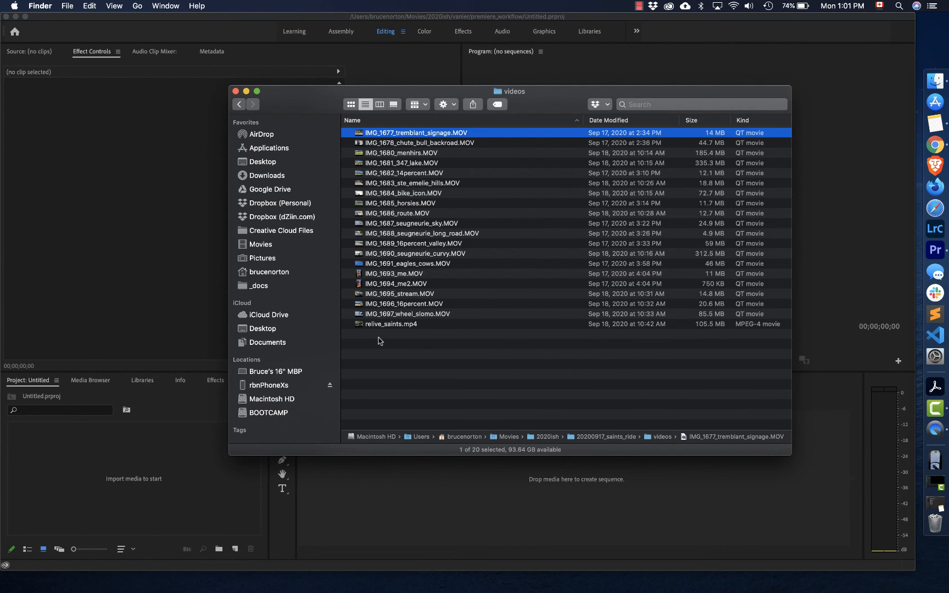
- Go through the first four clips in the videos folder and read their descriptive file names
{"action": "left_click", "coordinate": [394, 134]}
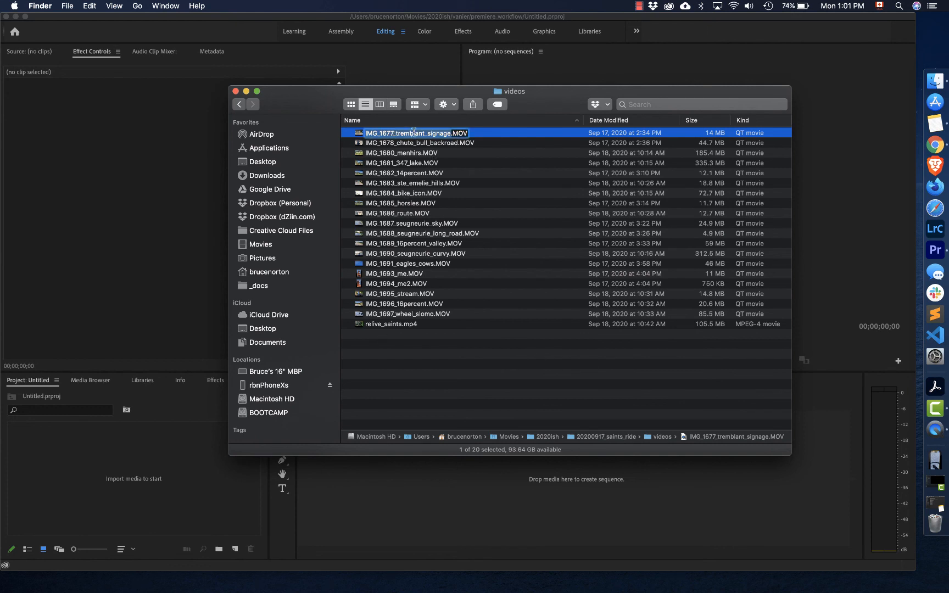
{"action": "left_click", "coordinate": [415, 143]}
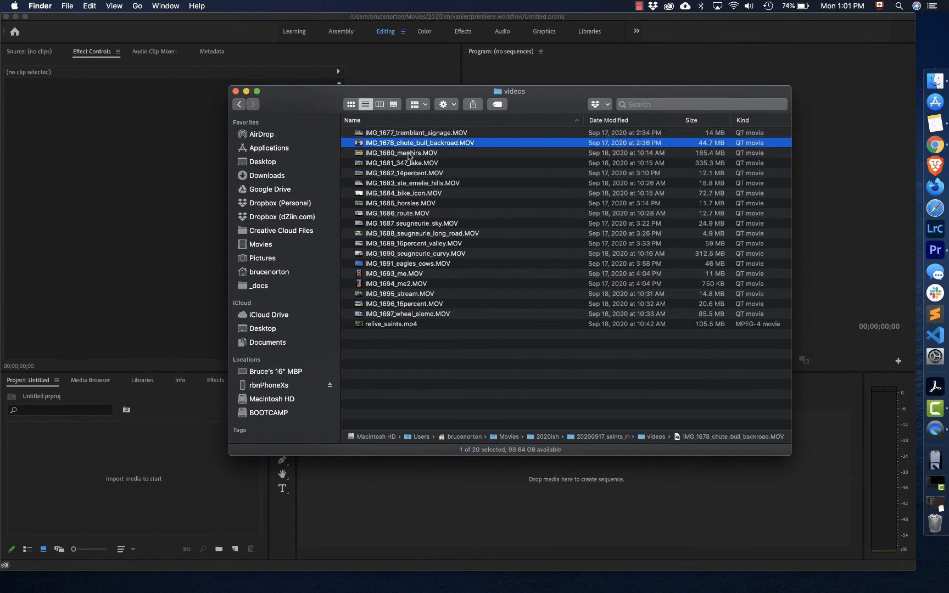
{"action": "left_click", "coordinate": [408, 155]}
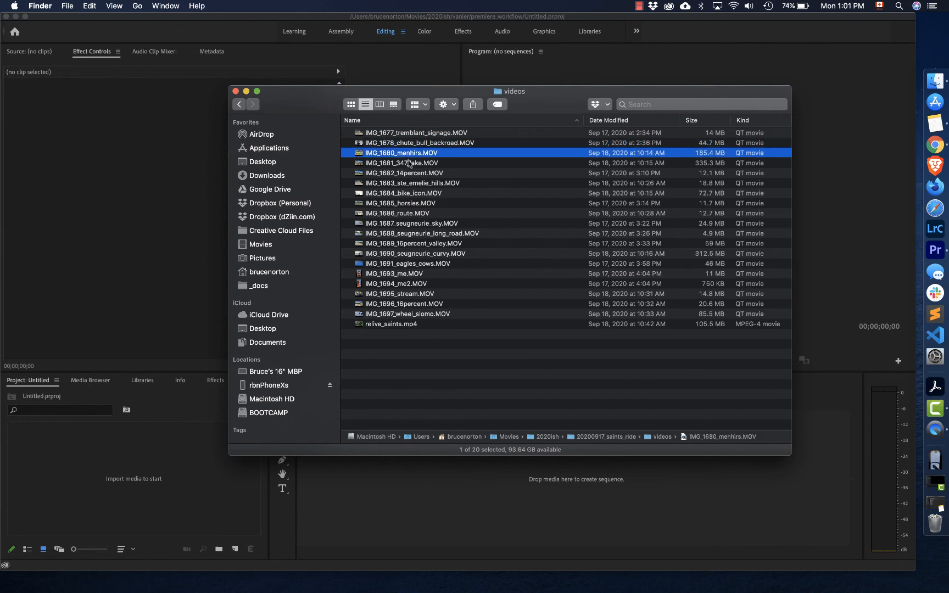
{"action": "left_click", "coordinate": [418, 164]}
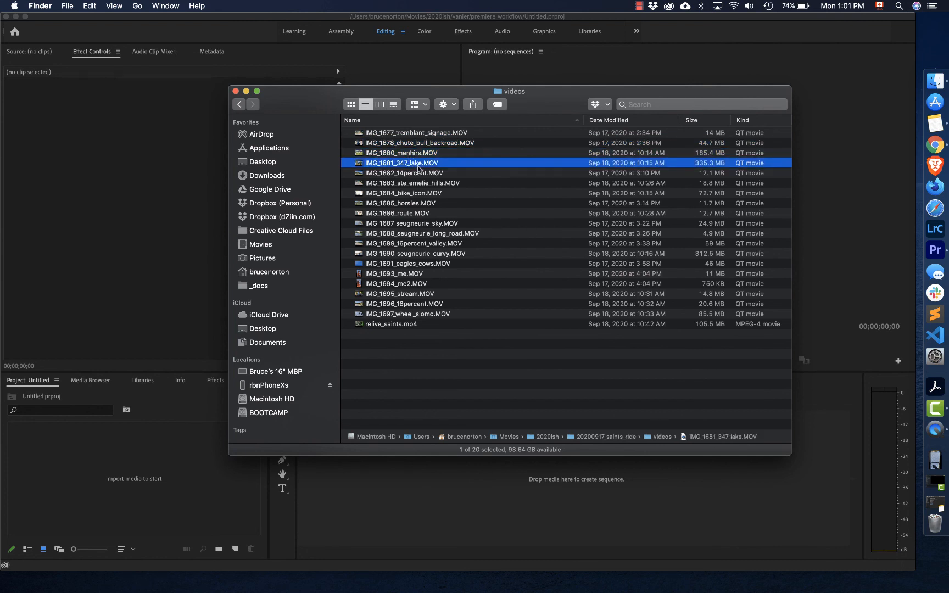
- Preview IMG_1677_tremblant_signage.MOV in QuickTime Player, quitting the player when done
{"action": "double_click", "coordinate": [405, 135]}
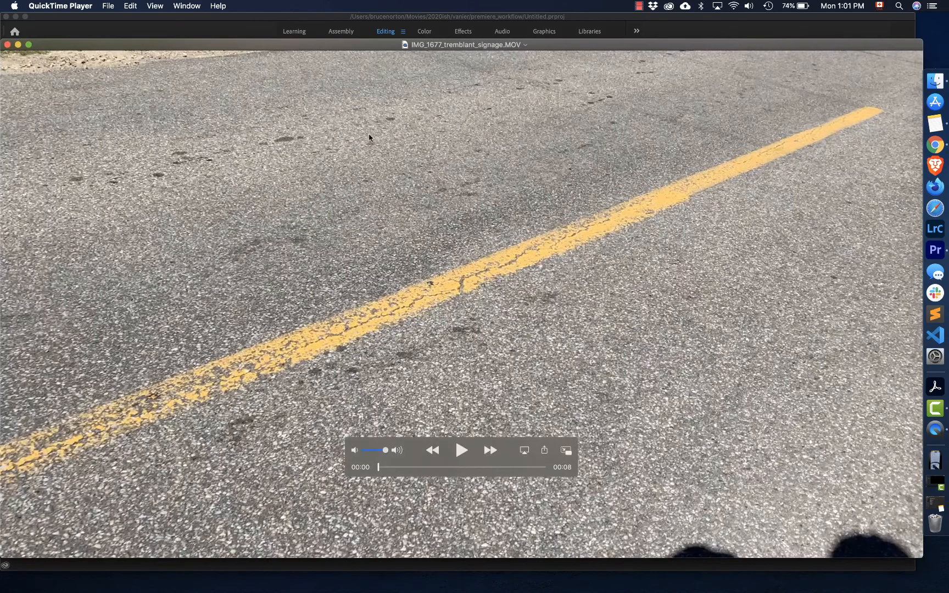
{"action": "key", "text": "space"}
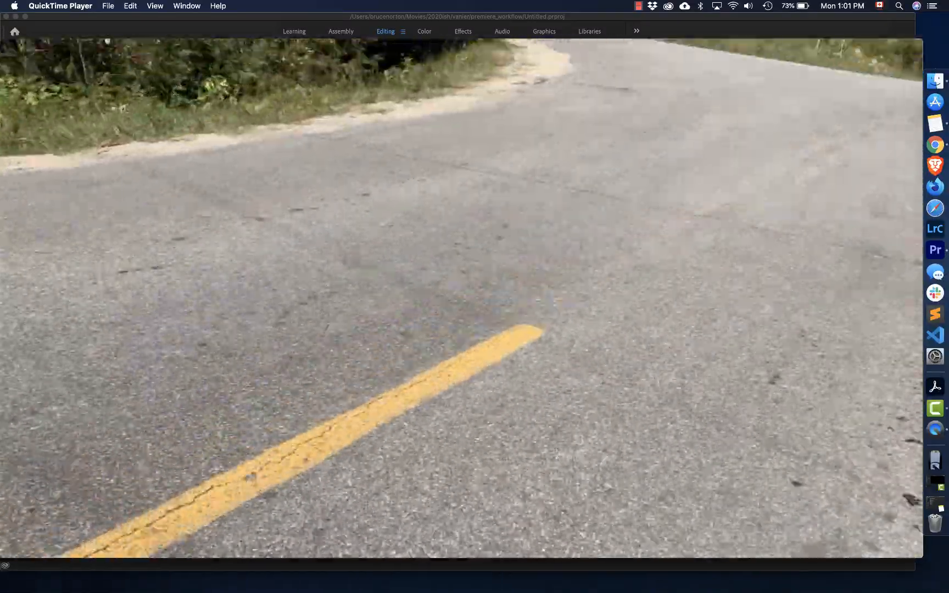
{"action": "key", "text": "super+q"}
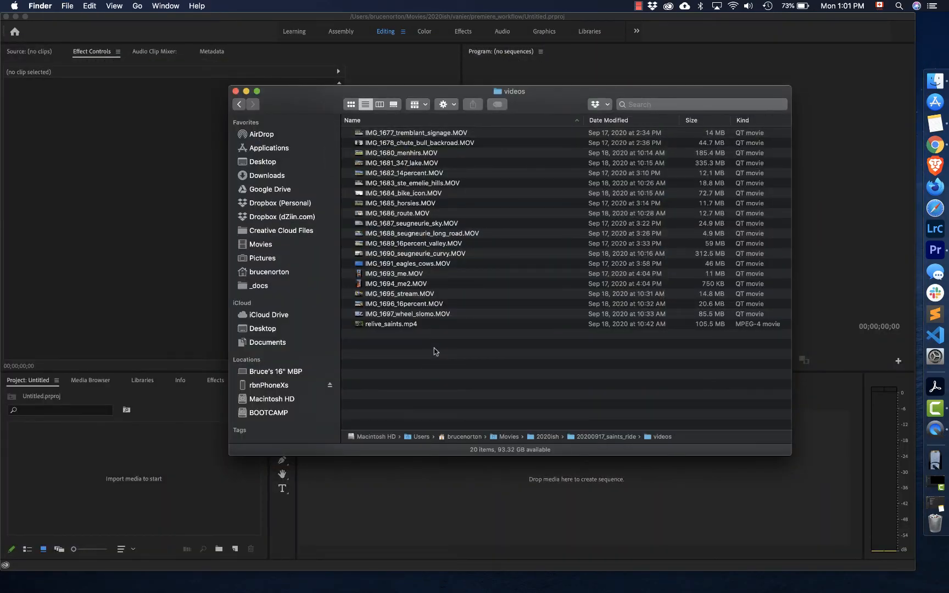
- Select all 20 clips in the videos folder and import them into the Premiere Pro project
{"action": "left_click_drag", "start_coordinate": [434, 350], "coordinate": [399, 135]}
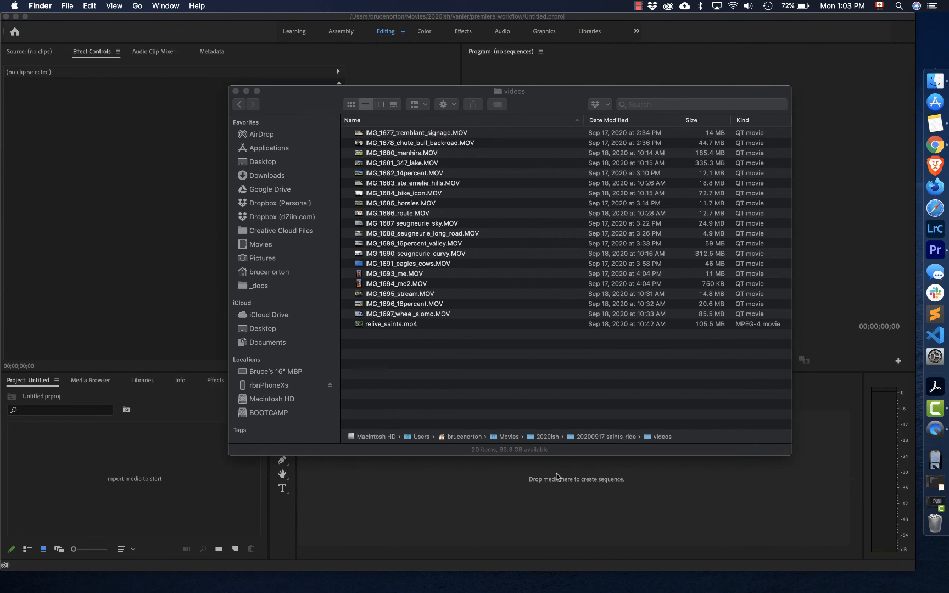
{"action": "key", "text": "super+Tab"}
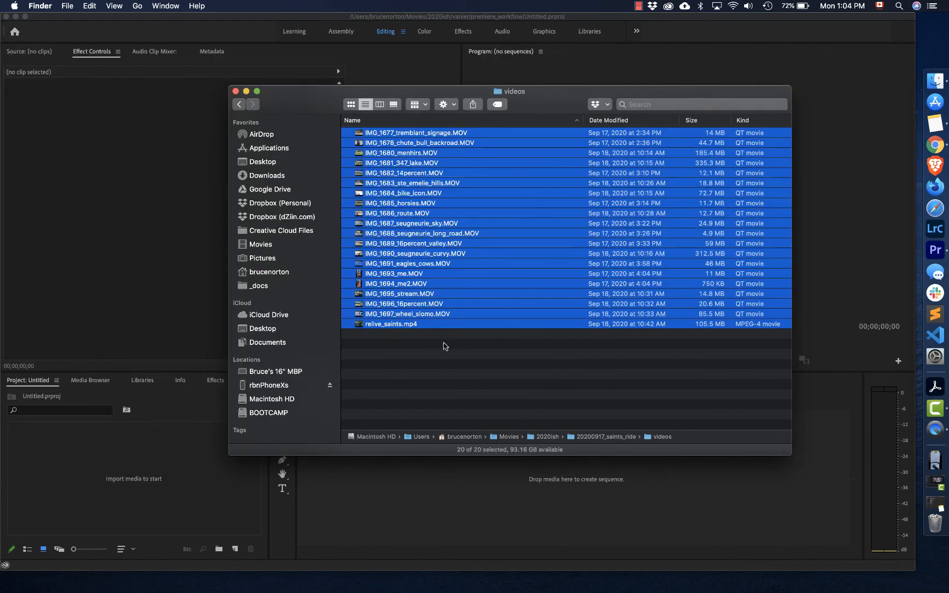
{"action": "left_click_drag", "start_coordinate": [431, 268], "coordinate": [164, 529]}
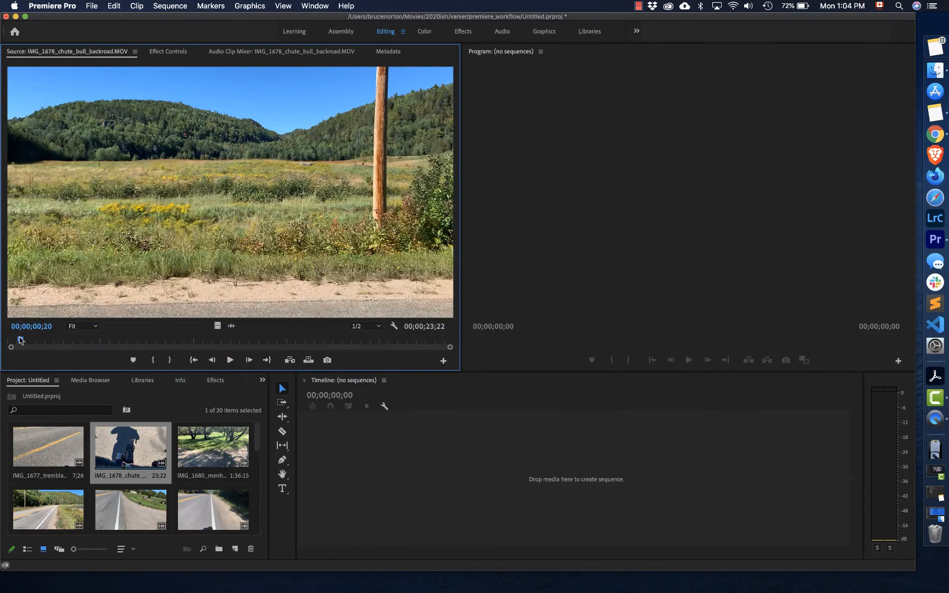
- Find the start of the field shot in IMG_1678_chute_bull_backroad.MOV and mark its In point at 00;00;02;10
{"action": "left_click_drag", "start_coordinate": [20, 340], "coordinate": [60, 321]}
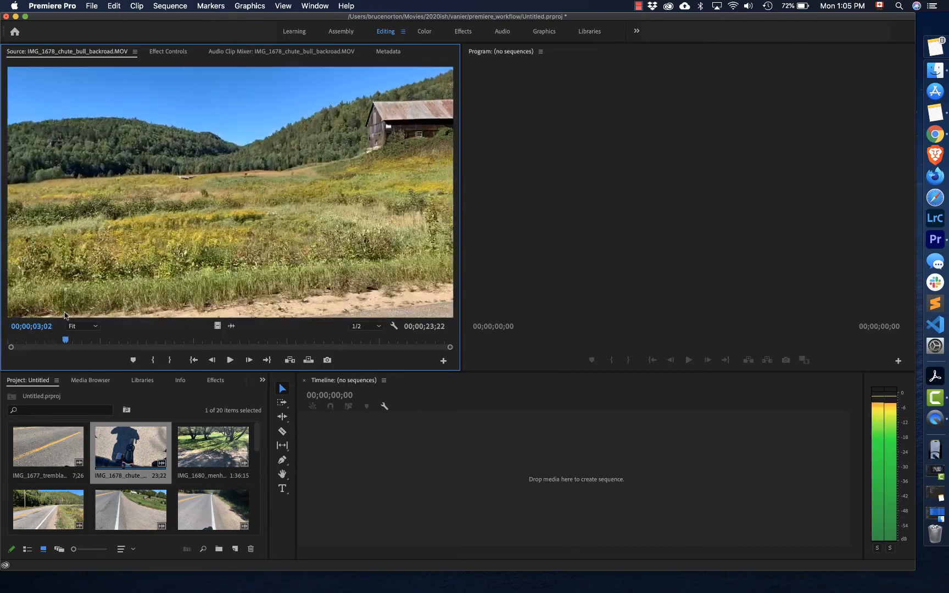
{"action": "key", "text": "Left"}
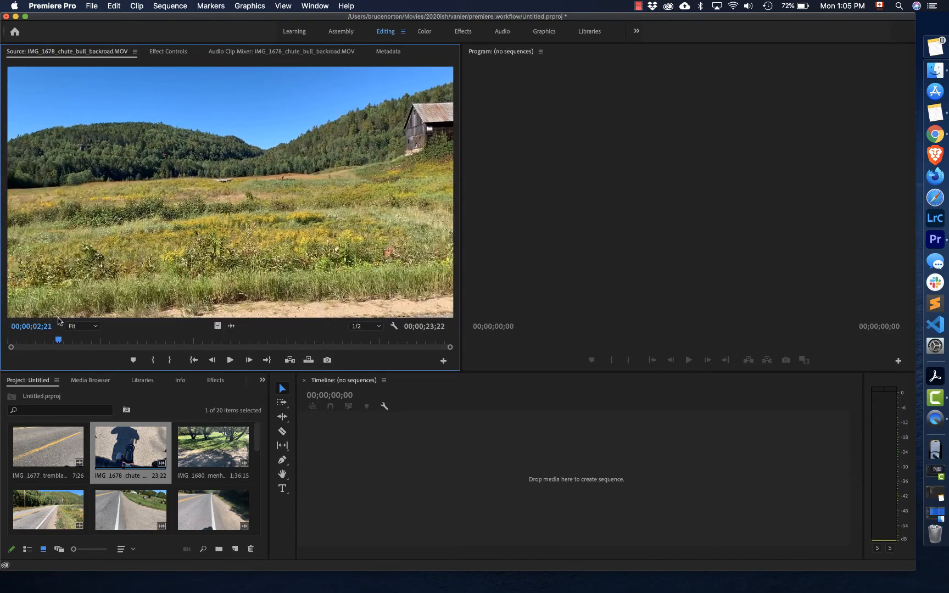
{"action": "left_click_drag", "start_coordinate": [61, 341], "coordinate": [53, 343]}
{"action": "key", "text": "Right"}
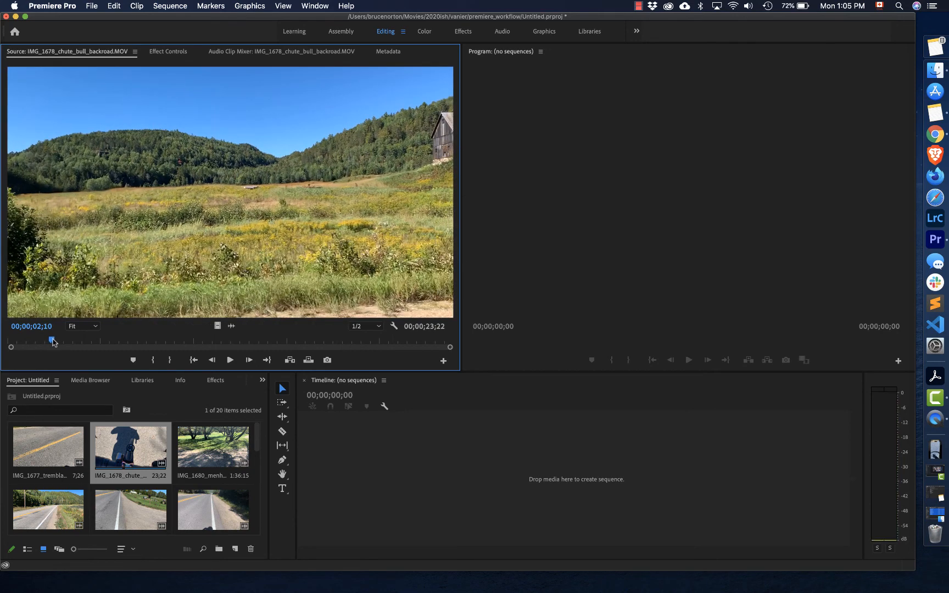
{"action": "left_click", "coordinate": [152, 360]}
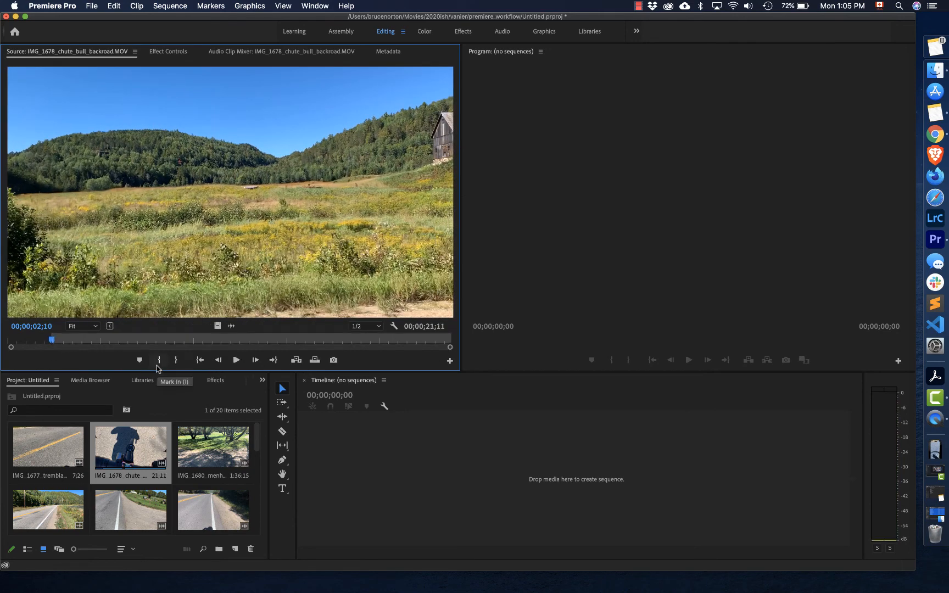
- Play the source clip past the barn and mark its Out point at 00;00;05;18
{"action": "key", "text": "space"}
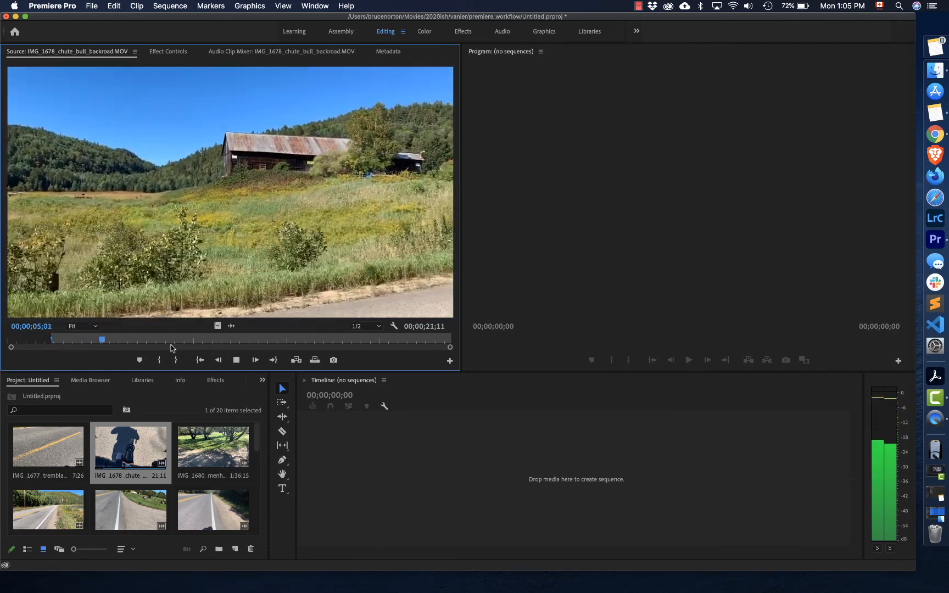
{"action": "key", "text": "space"}
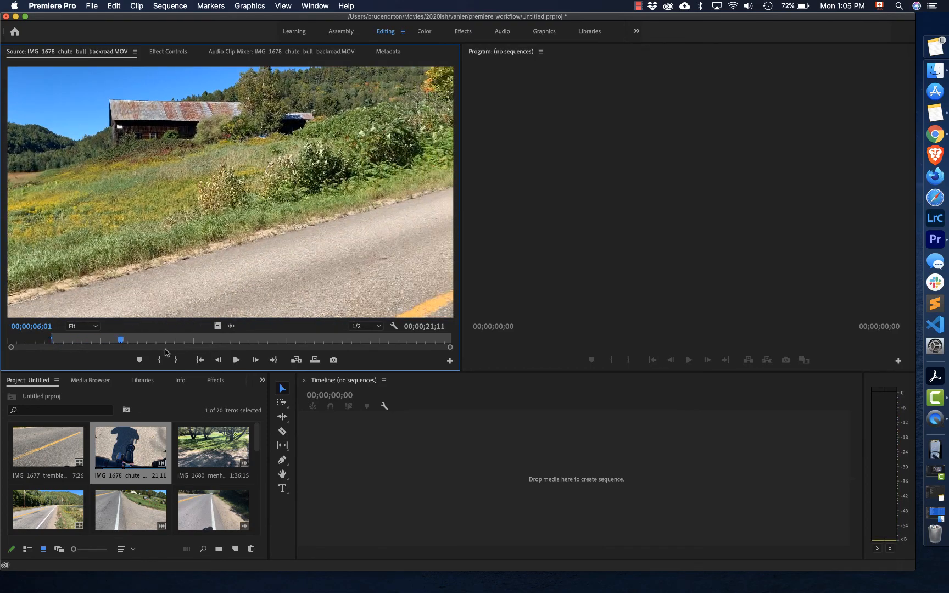
{"action": "left_click_drag", "start_coordinate": [120, 342], "coordinate": [101, 342]}
{"action": "key", "text": "space"}
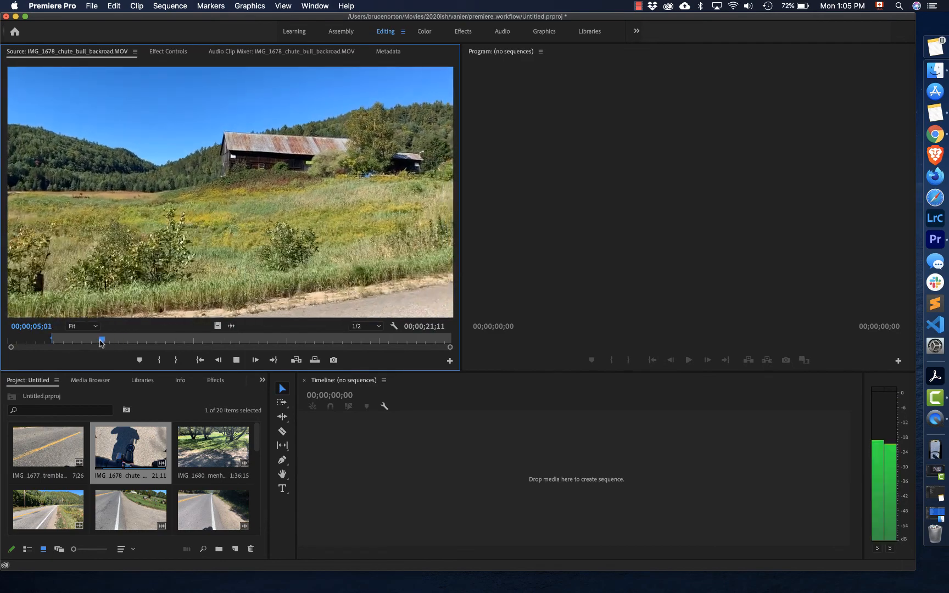
{"action": "key", "text": "space"}
{"action": "left_click", "coordinate": [176, 360]}
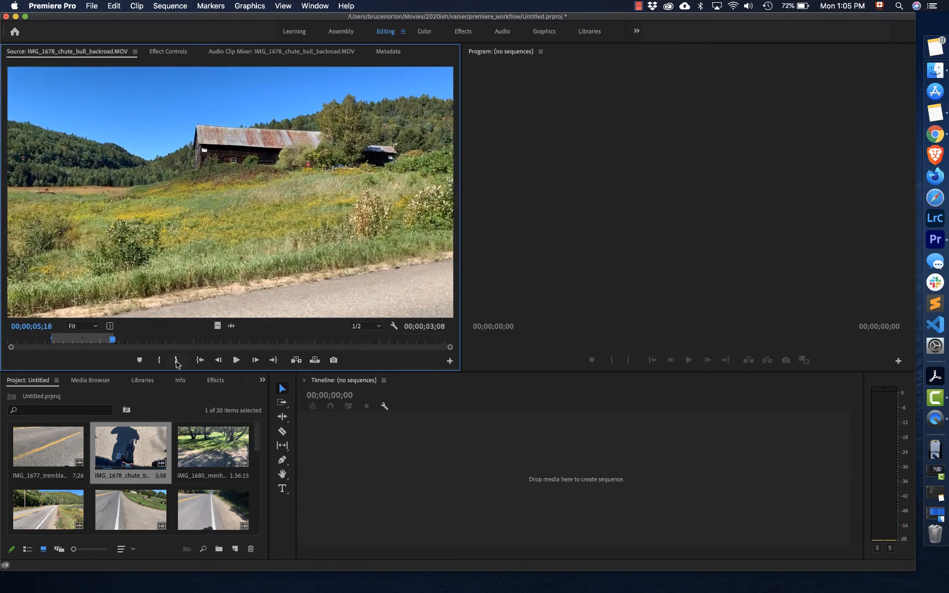
- Create a sequence by placing the trimmed IMG_1678_chute_bull_backroad clip on the empty timeline
{"action": "left_click_drag", "start_coordinate": [334, 444], "coordinate": [334, 445]}
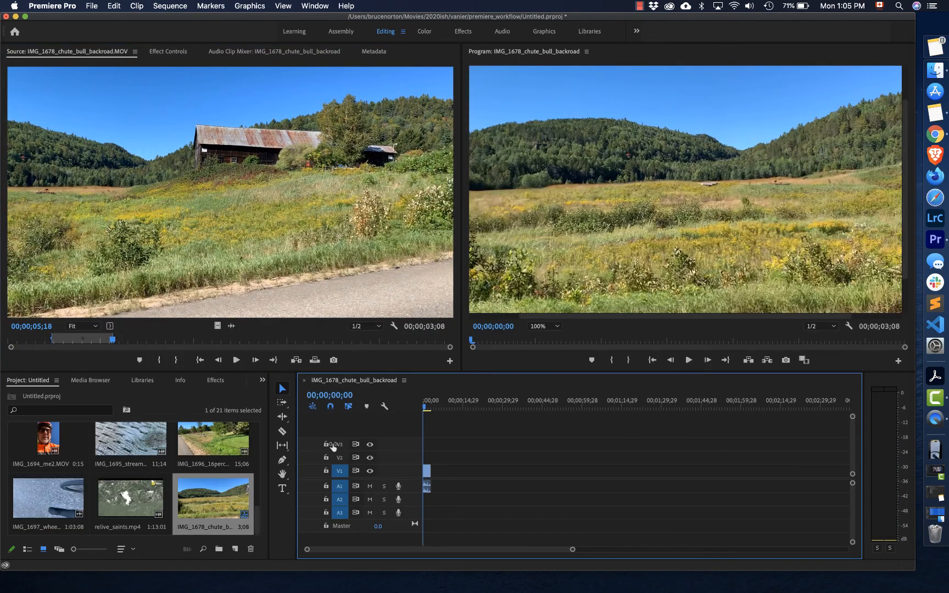
{"action": "left_click_drag", "start_coordinate": [573, 550], "coordinate": [346, 549]}
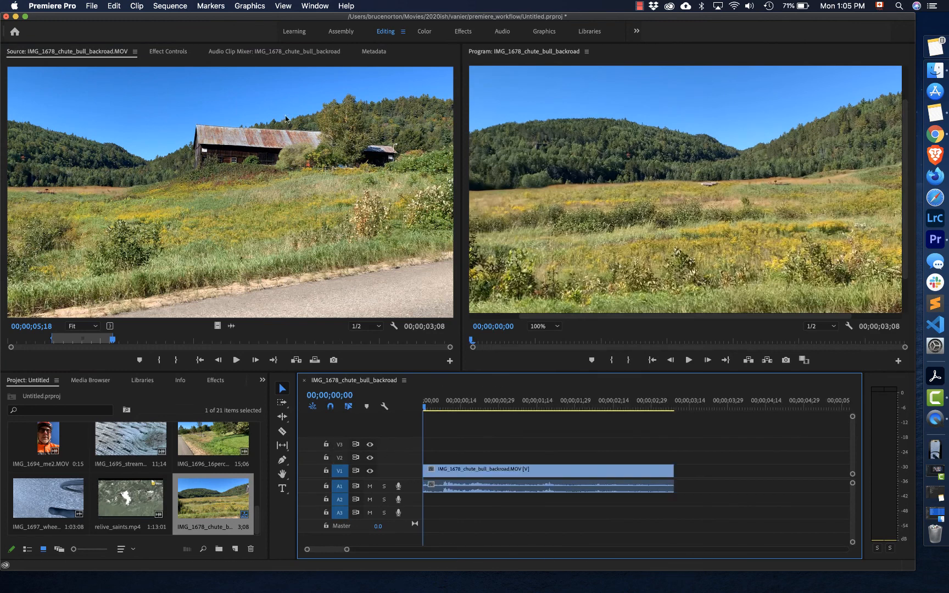
- Check the horizontal and vertical frame size in the sequence settings and accept the settings
{"action": "left_click", "coordinate": [171, 6]}
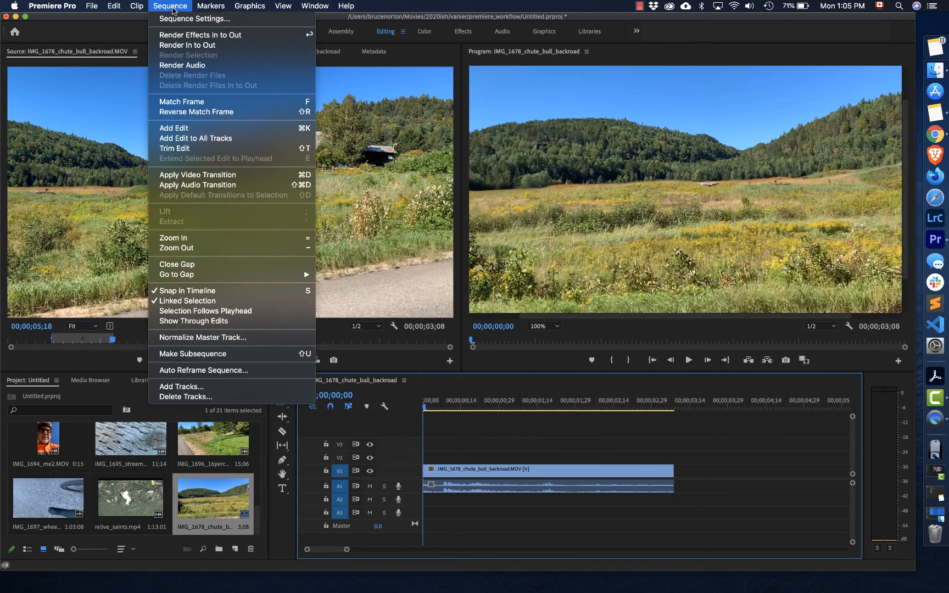
{"action": "left_click", "coordinate": [180, 17]}
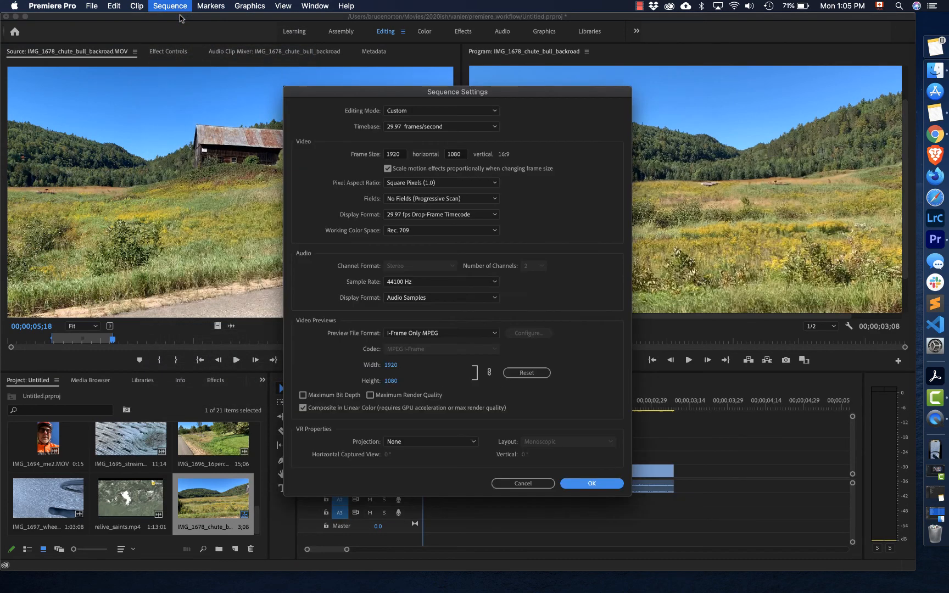
{"action": "left_click", "coordinate": [391, 155]}
{"action": "left_click", "coordinate": [455, 154]}
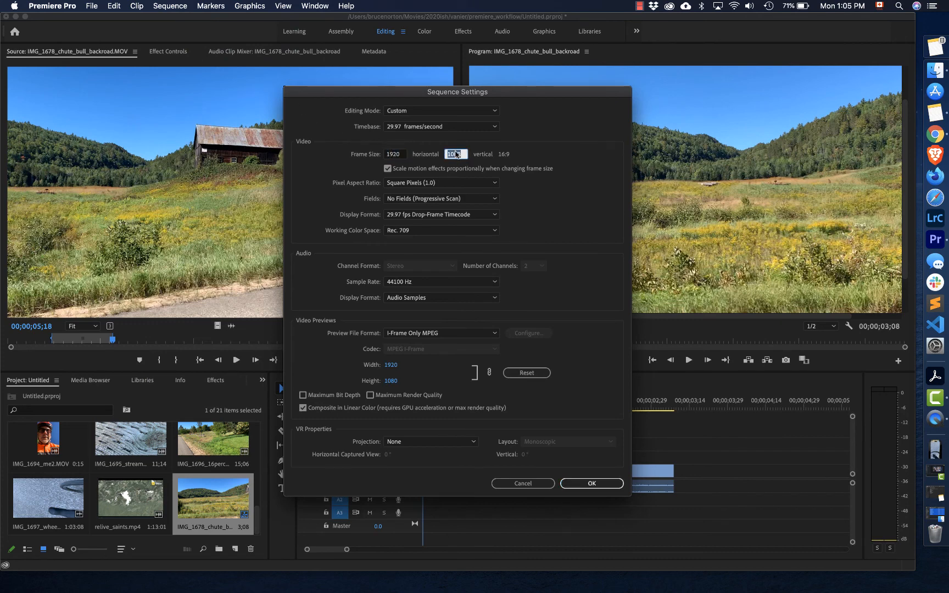
{"action": "key", "text": "Return"}
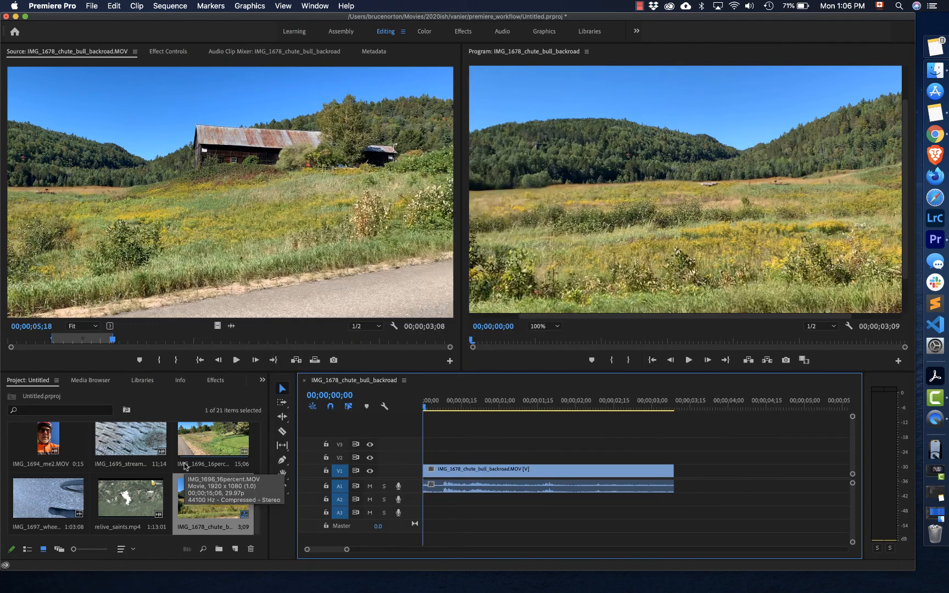
- Open IMG_1677_tremblant_signage.MOV as the source clip and mark its In point at 00;00;04;23, where the road signs are in view
{"action": "scroll", "coordinate": [80, 496], "scroll_direction": "up", "scroll_amount": 10}
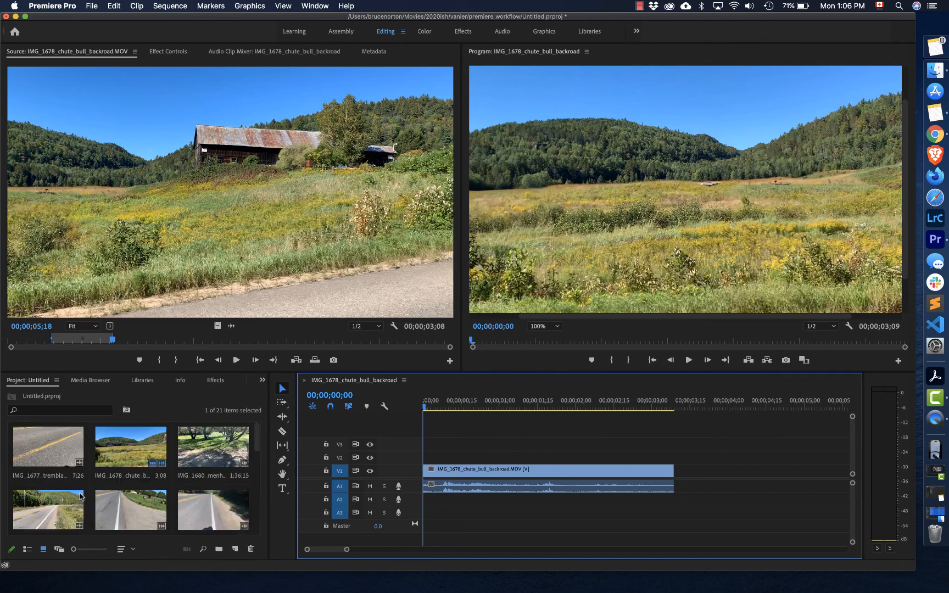
{"action": "double_click", "coordinate": [43, 449]}
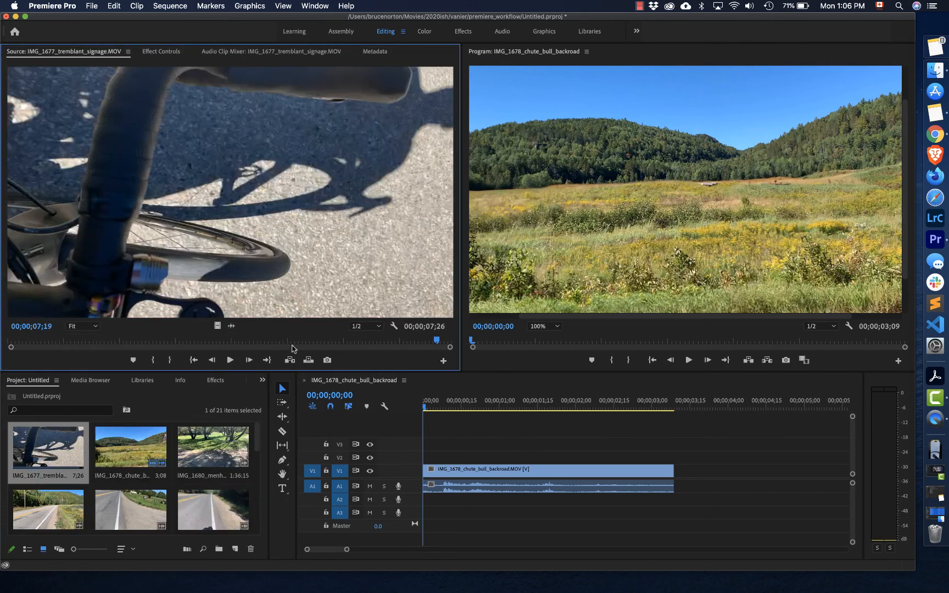
{"action": "mouse_move", "coordinate": [293, 349]}
{"action": "left_mouse_down"}
{"action": "mouse_move", "coordinate": [165, 349]}
{"action": "mouse_move", "coordinate": [331, 356]}
{"action": "mouse_move", "coordinate": [250, 356]}
{"action": "mouse_move", "coordinate": [278, 358]}
{"action": "left_mouse_up"}
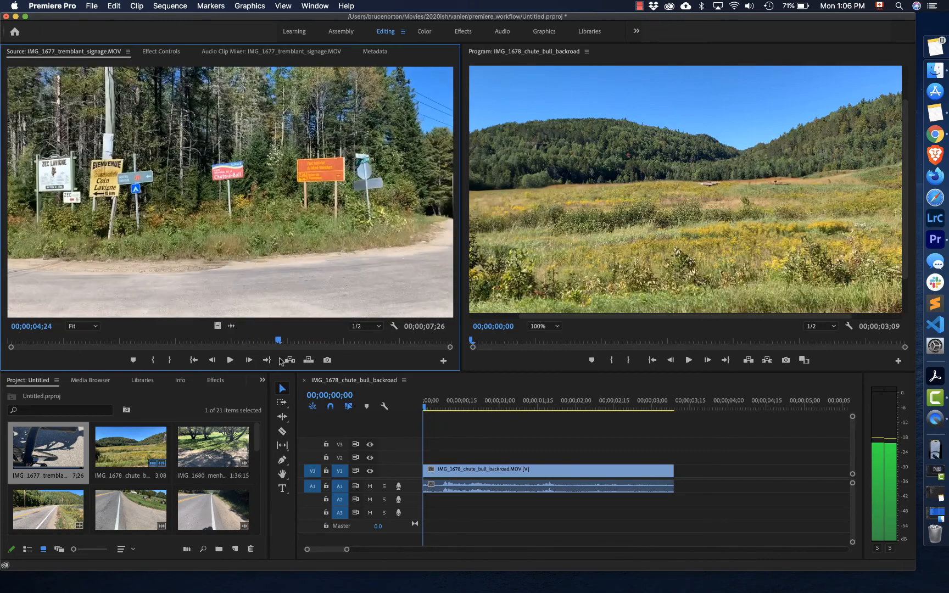
{"action": "left_click", "coordinate": [157, 361]}
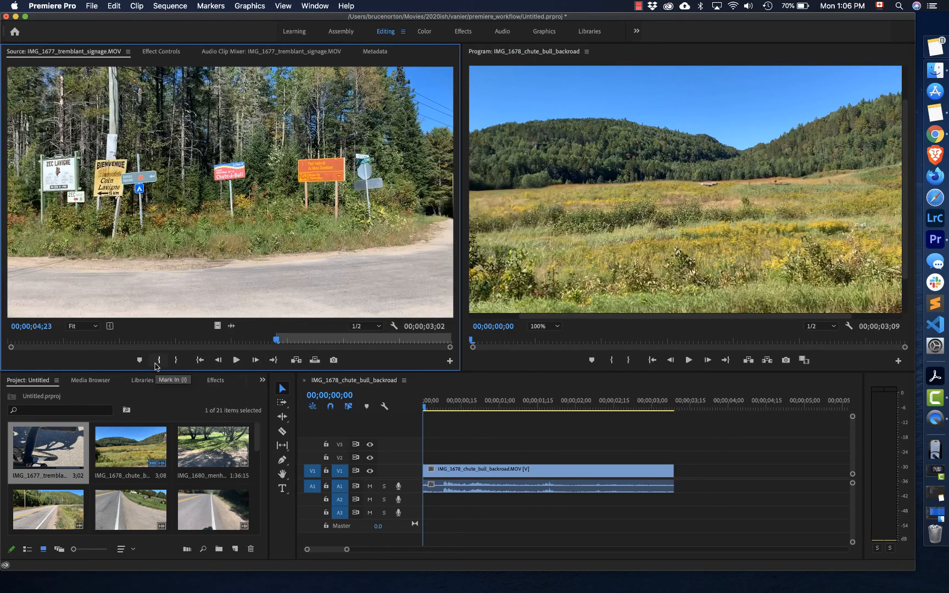
- Play the signage clip until the signs are close and mark its Out point at 00;00;06;08
{"action": "key", "text": "space"}
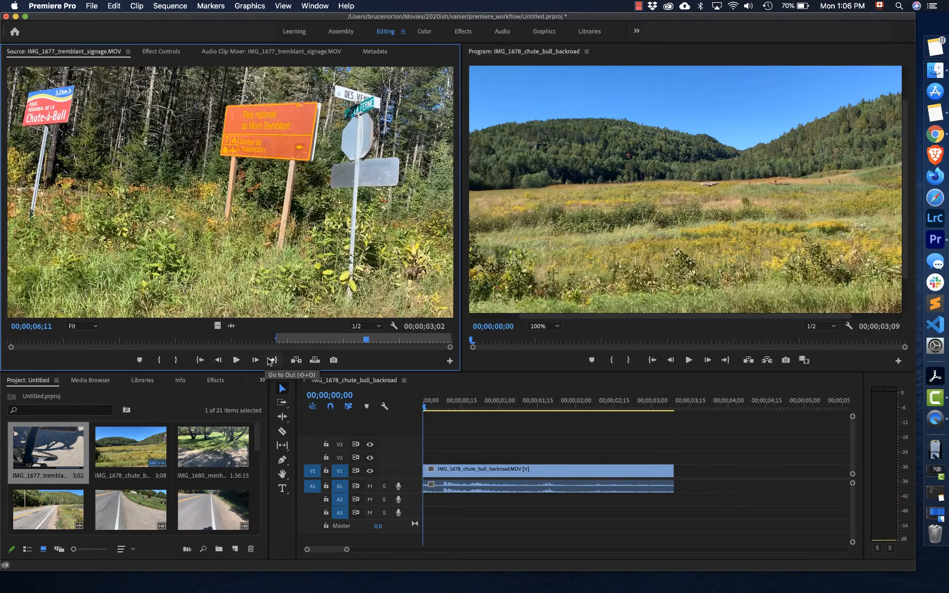
{"action": "mouse_move", "coordinate": [367, 340]}
{"action": "left_mouse_down"}
{"action": "mouse_move", "coordinate": [381, 342]}
{"action": "mouse_move", "coordinate": [364, 343]}
{"action": "left_mouse_up"}
{"action": "key", "text": "o"}
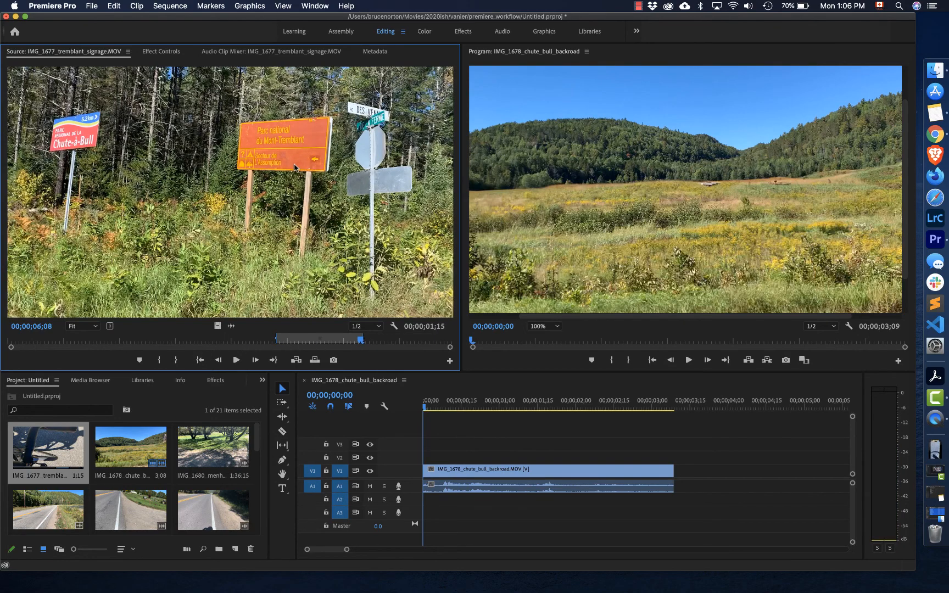
- Add the trimmed IMG_1677_tremblant_signage clip directly after the backroad clip in the sequence and play back the edit
{"action": "left_click_drag", "start_coordinate": [296, 167], "coordinate": [675, 476]}
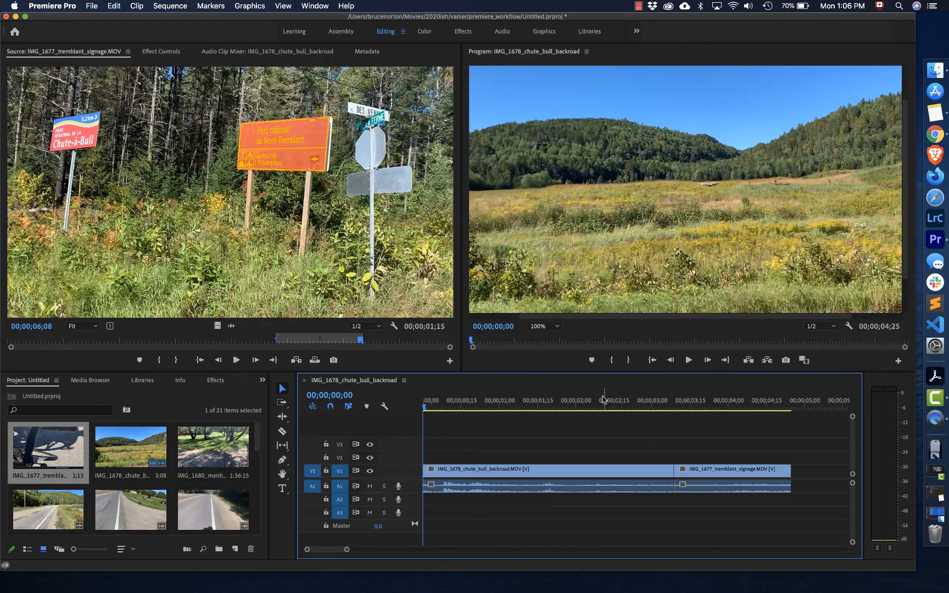
{"action": "key", "text": "space"}
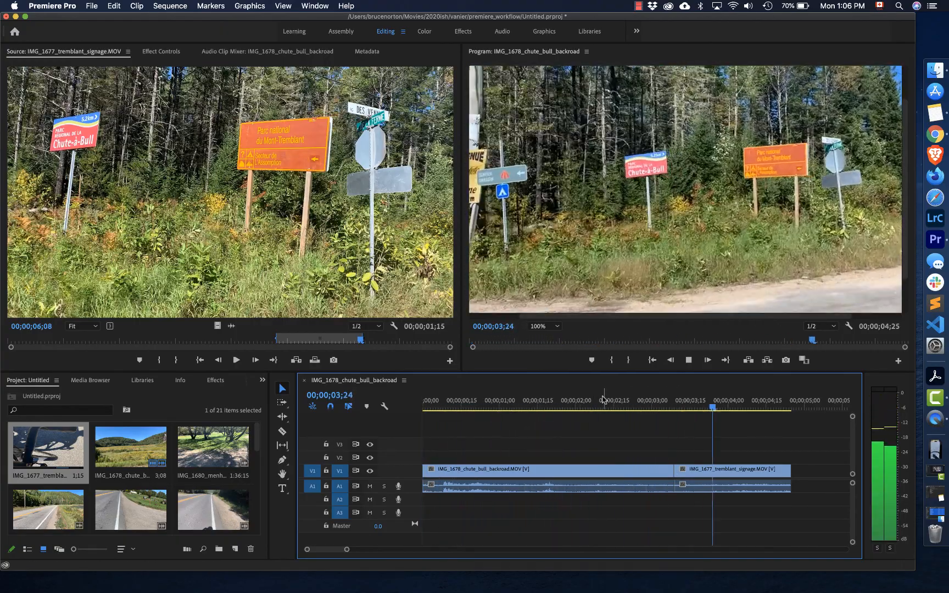
{"action": "key", "text": "space"}
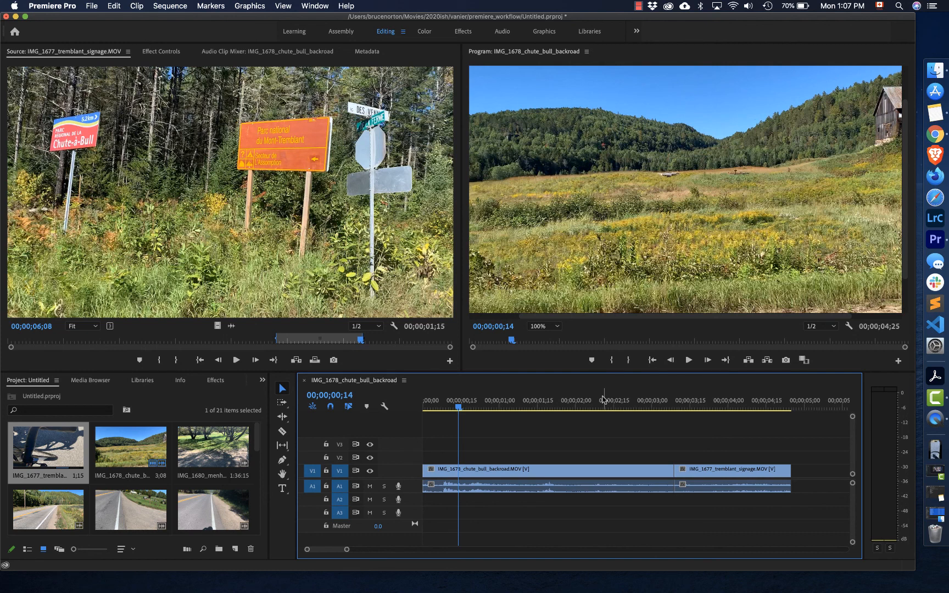
- Open relive_saints.mp4 as the source clip and trim it with In and Out points, ending at 00:00:15:17
{"action": "scroll", "coordinate": [131, 483], "scroll_direction": "down", "scroll_amount": 5}
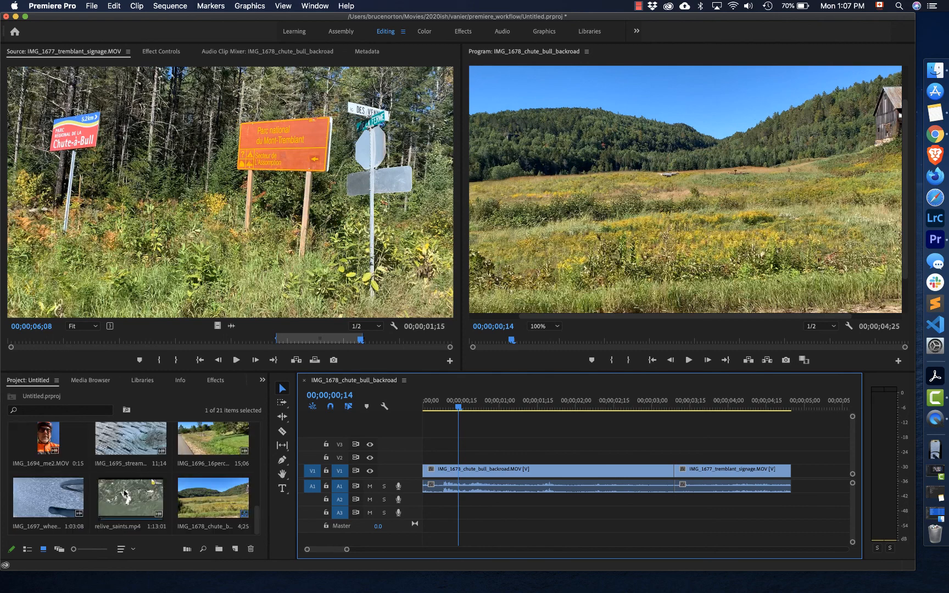
{"action": "double_click", "coordinate": [131, 497]}
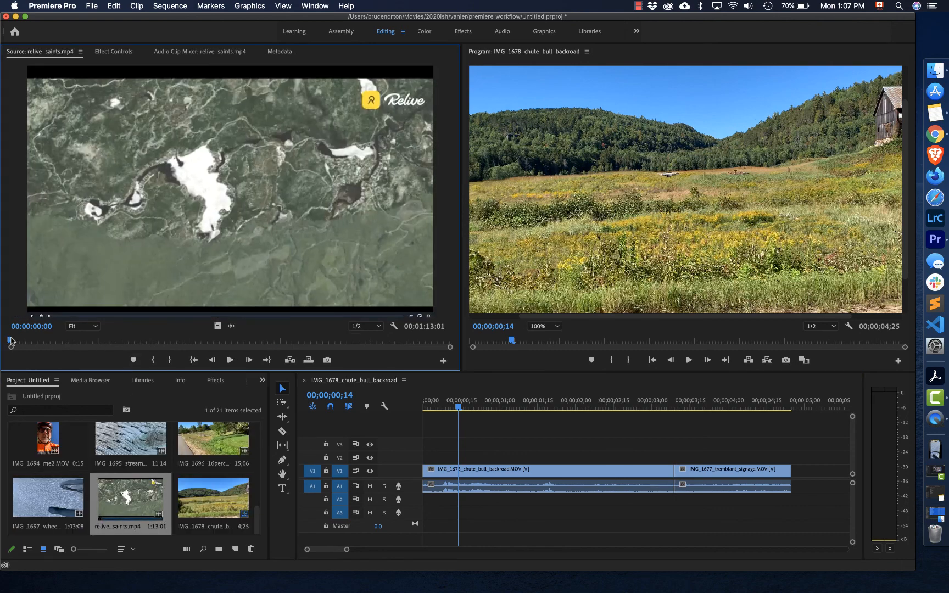
{"action": "left_click_drag", "start_coordinate": [8, 341], "coordinate": [34, 342]}
{"action": "left_click", "coordinate": [178, 360]}
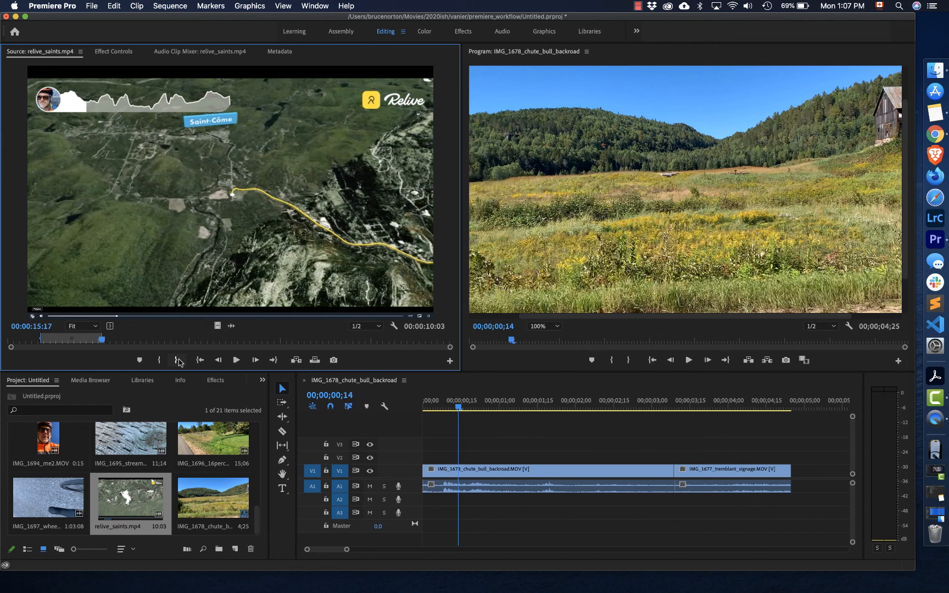
- Append the trimmed relive_saints.mp4 clip after the signage clip in the sequence and play it back to check its pace
{"action": "left_click_drag", "start_coordinate": [519, 294], "coordinate": [793, 475]}
{"action": "scroll", "coordinate": [793, 475], "scroll_direction": "down", "scroll_amount": 10}
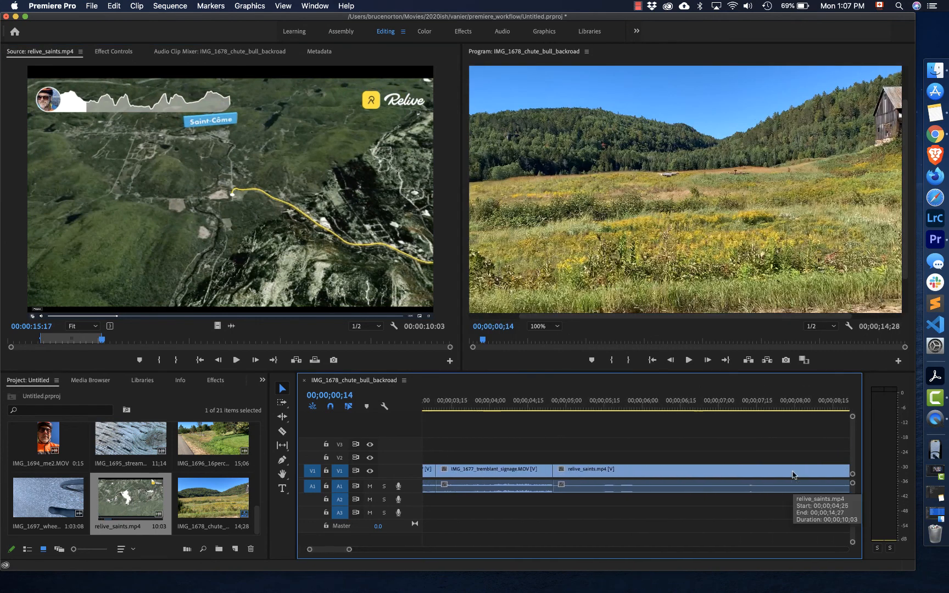
{"action": "scroll", "coordinate": [794, 475], "scroll_direction": "up", "scroll_amount": 5}
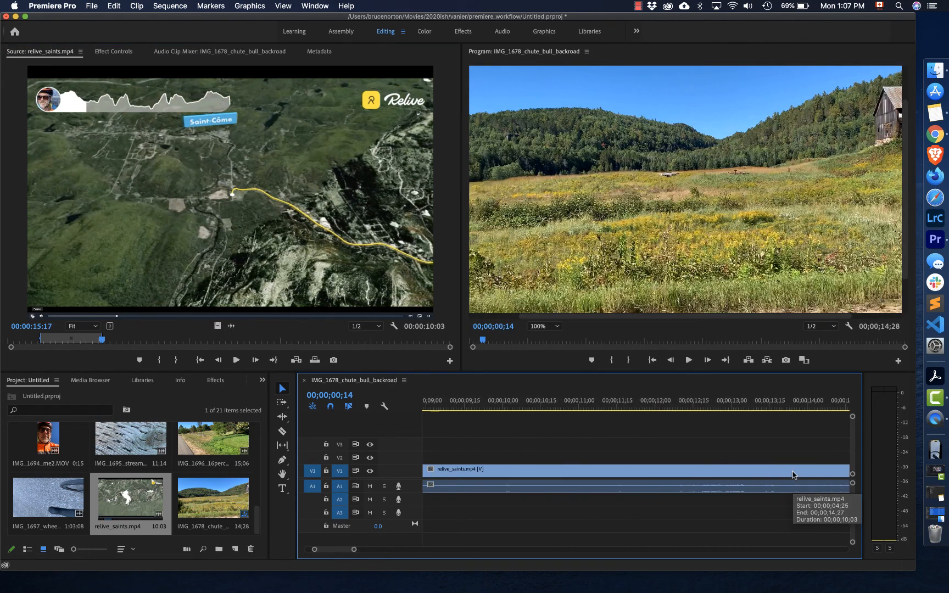
{"action": "left_click", "coordinate": [717, 477]}
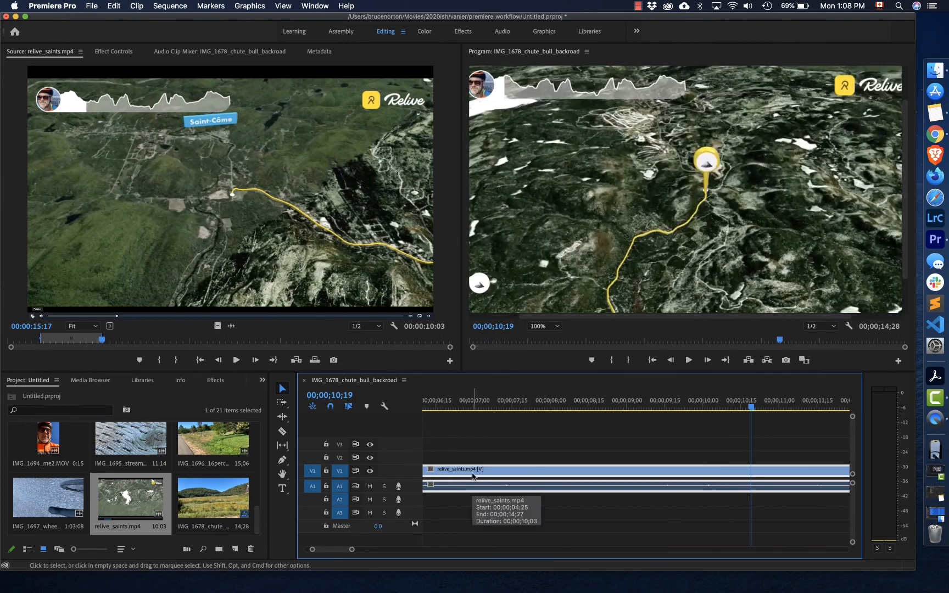
{"action": "left_click", "coordinate": [459, 400]}
{"action": "key", "text": "space"}
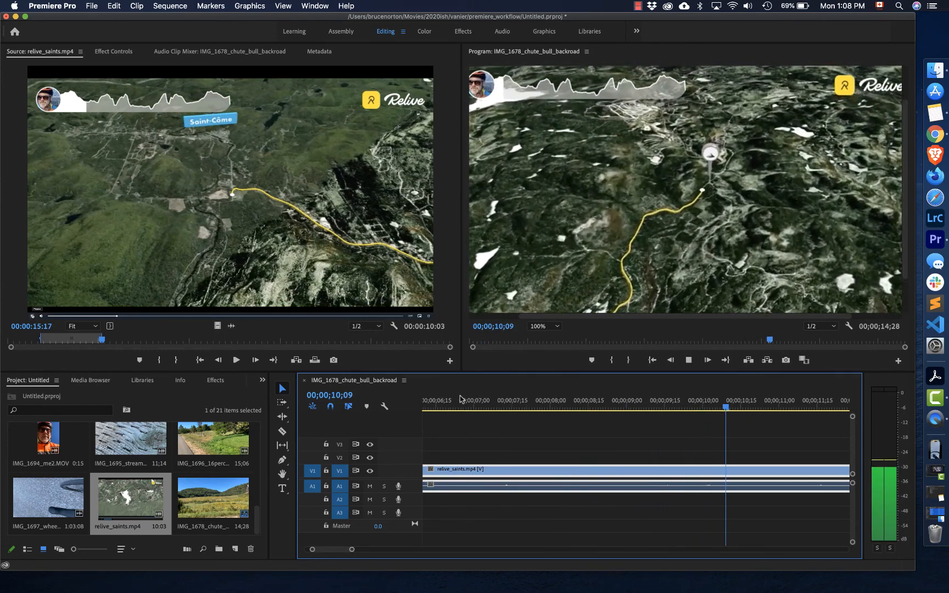
{"action": "key", "text": "space"}
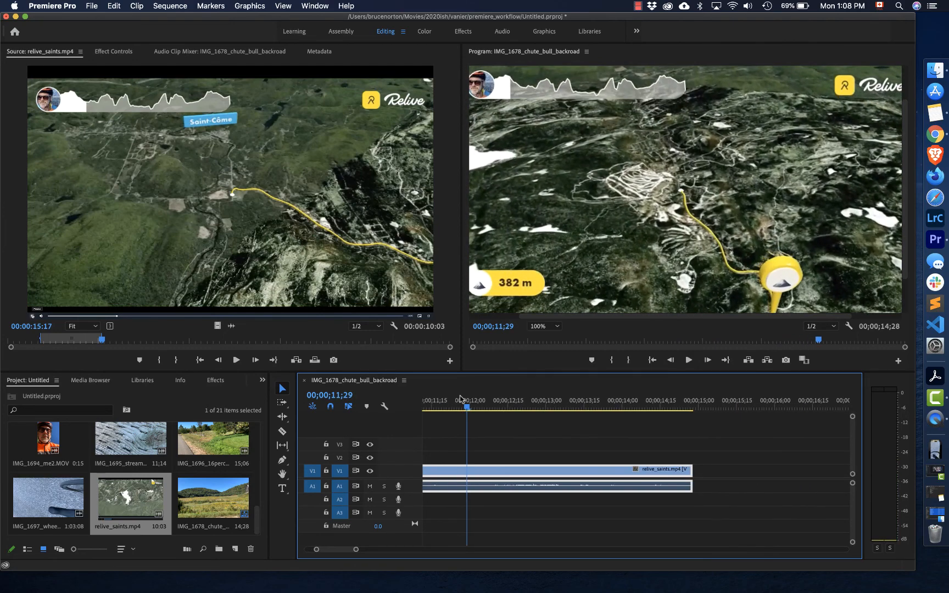
- Set the speed of the relive_saints.mp4 clip in the sequence to 200%
{"action": "right_click", "coordinate": [485, 473]}
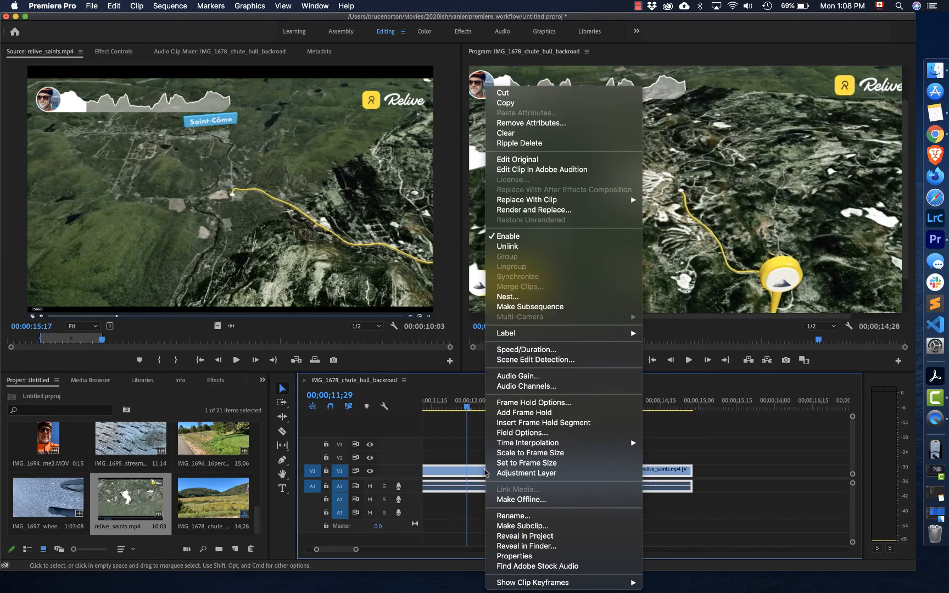
{"action": "left_click", "coordinate": [536, 350]}
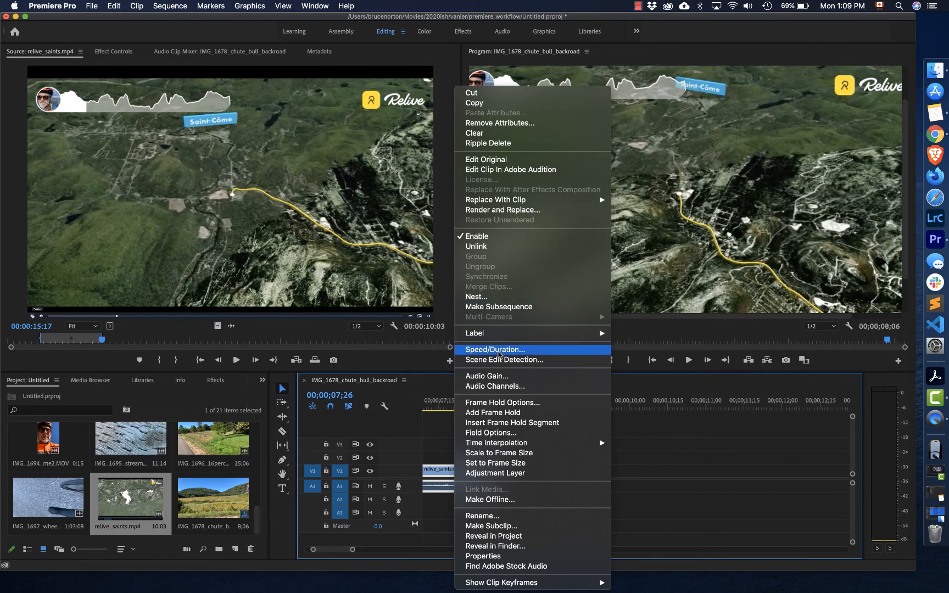
{"action": "left_click", "coordinate": [500, 352]}
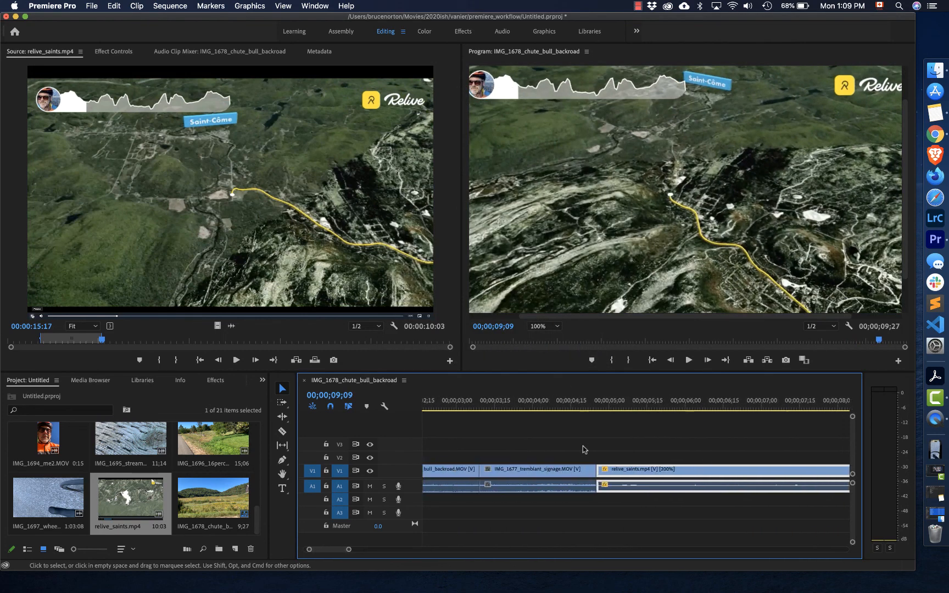
- Split the relive_saints.mp4 clip at 00;00;05;08 and ripple delete the short piece before the cut
{"action": "mouse_move", "coordinate": [686, 405]}
{"action": "left_mouse_down"}
{"action": "mouse_move", "coordinate": [723, 405]}
{"action": "mouse_move", "coordinate": [671, 407]}
{"action": "mouse_move", "coordinate": [760, 407]}
{"action": "mouse_move", "coordinate": [735, 422]}
{"action": "mouse_move", "coordinate": [692, 424]}
{"action": "left_mouse_up"}
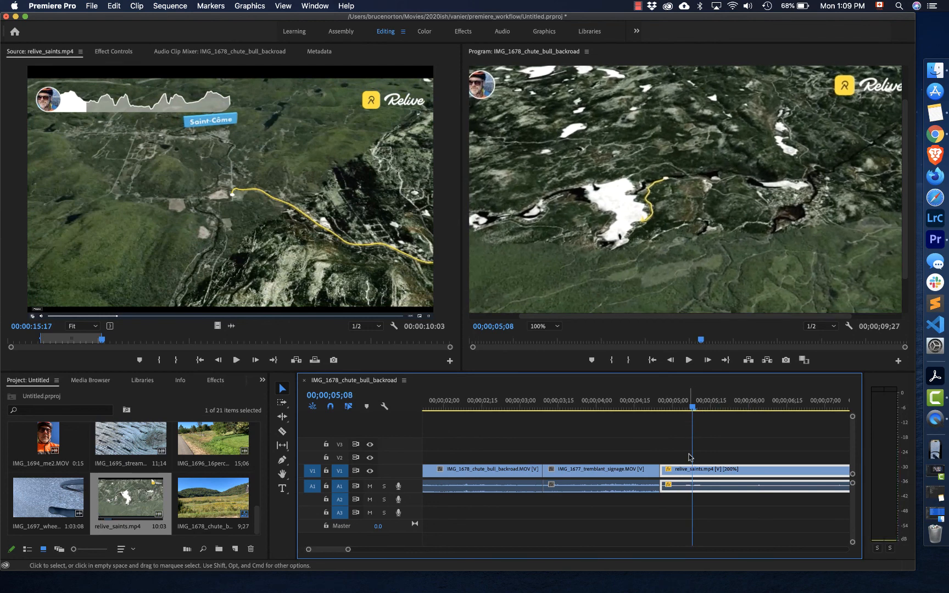
{"action": "key", "text": "super+k"}
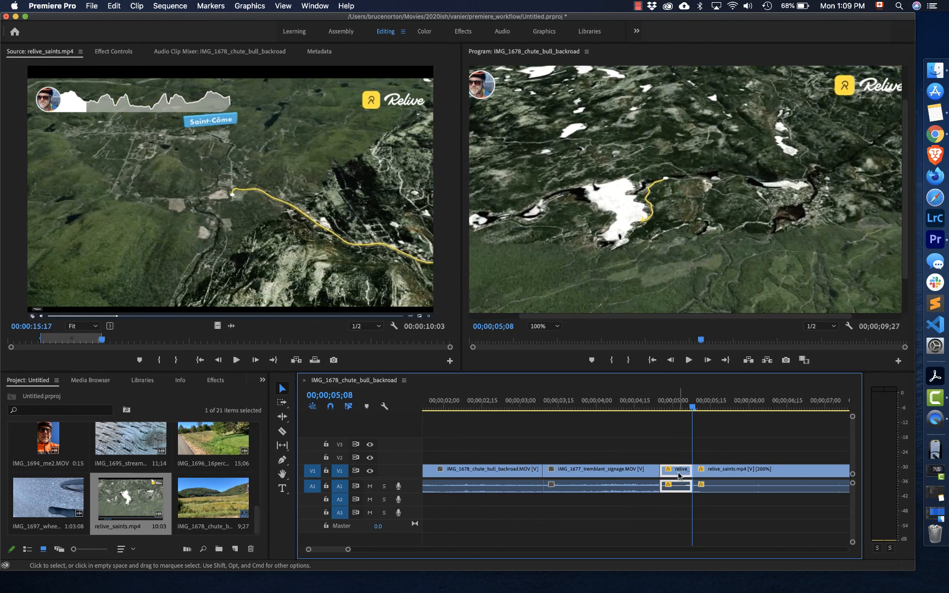
{"action": "right_click", "coordinate": [680, 476]}
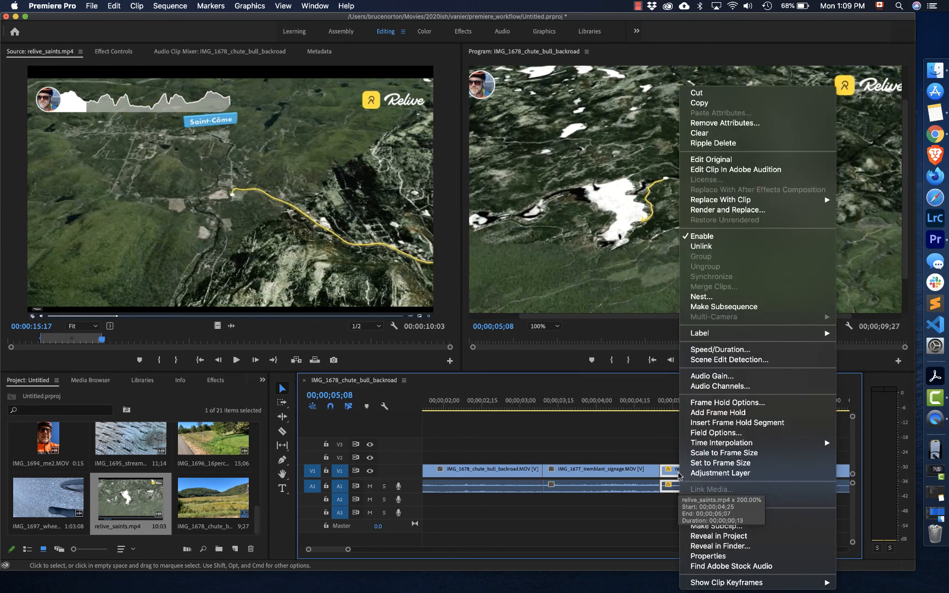
{"action": "left_click", "coordinate": [722, 144]}
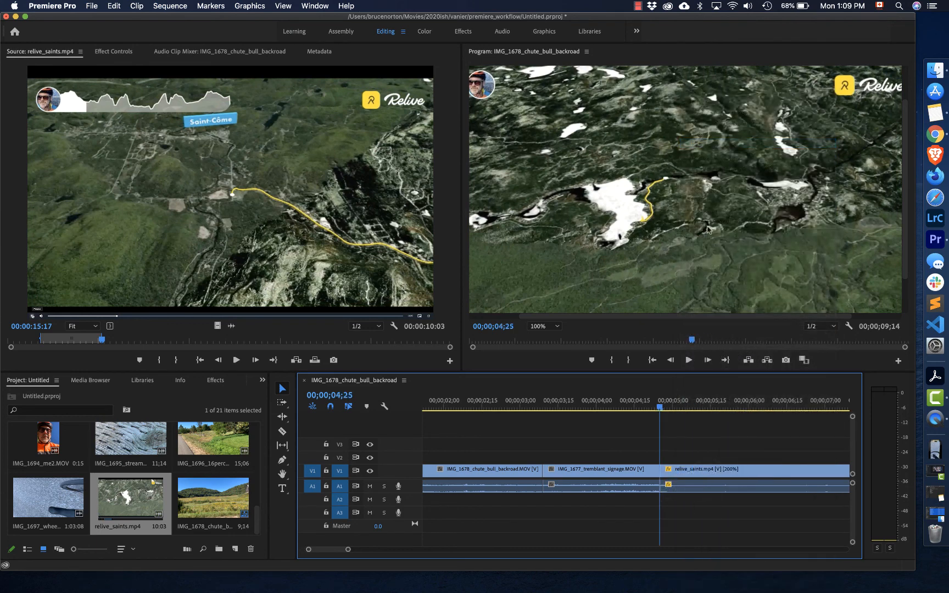
- Play through the relive_saints.mp4 clip, split it at 00;00;08;12 and delete the part after the cut
{"action": "key", "text": "space"}
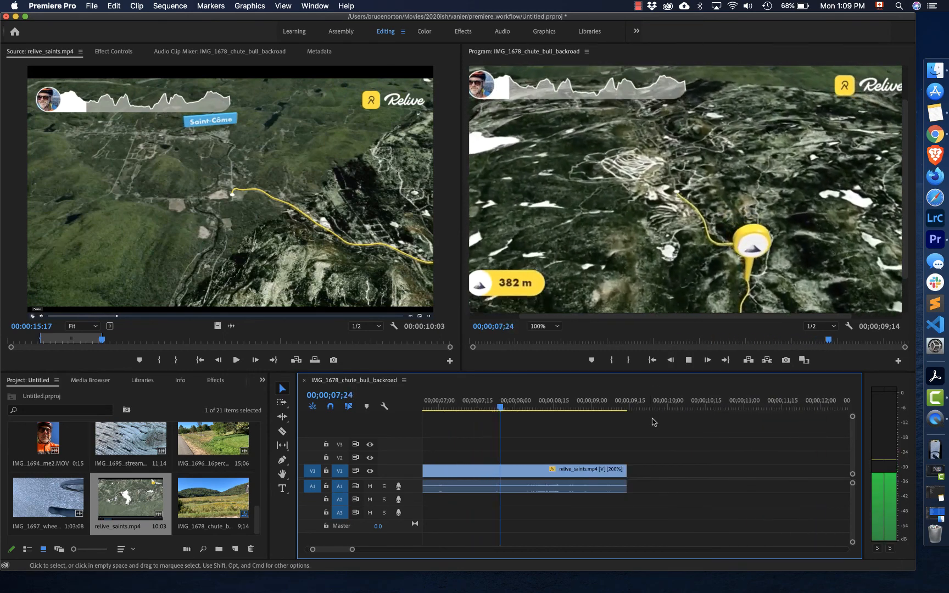
{"action": "key", "text": "space"}
{"action": "key", "text": "space"}
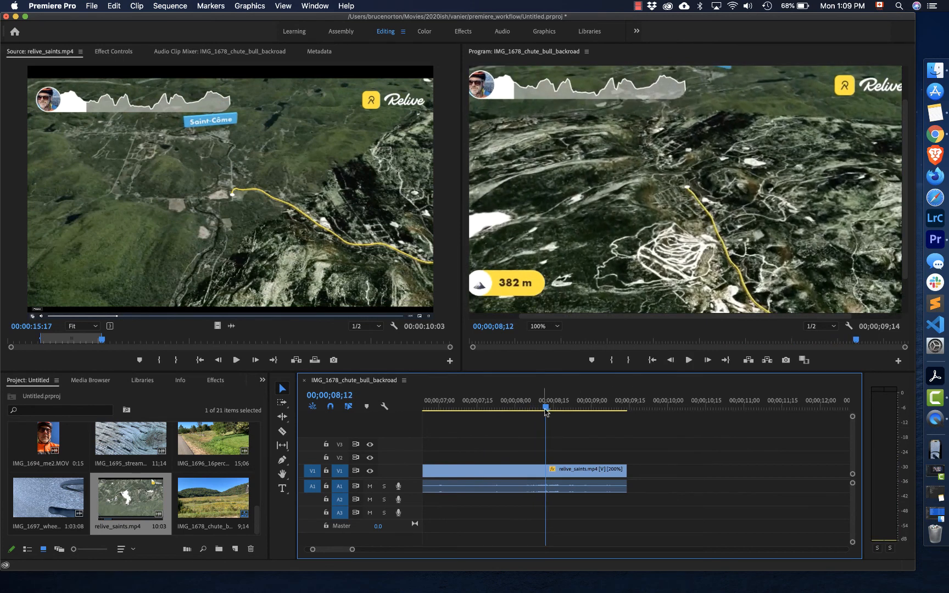
{"action": "key", "text": "cmd+k"}
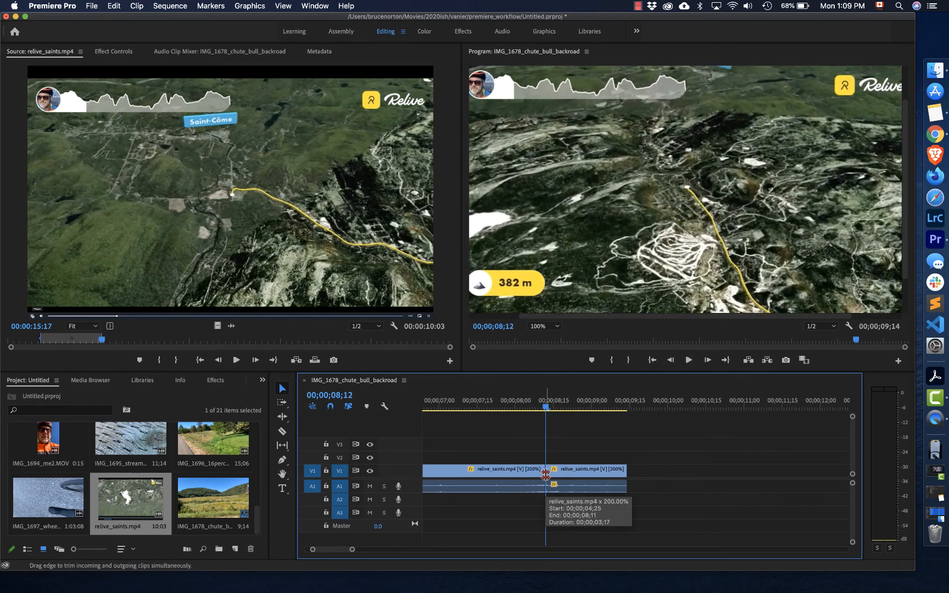
{"action": "left_click", "coordinate": [597, 470]}
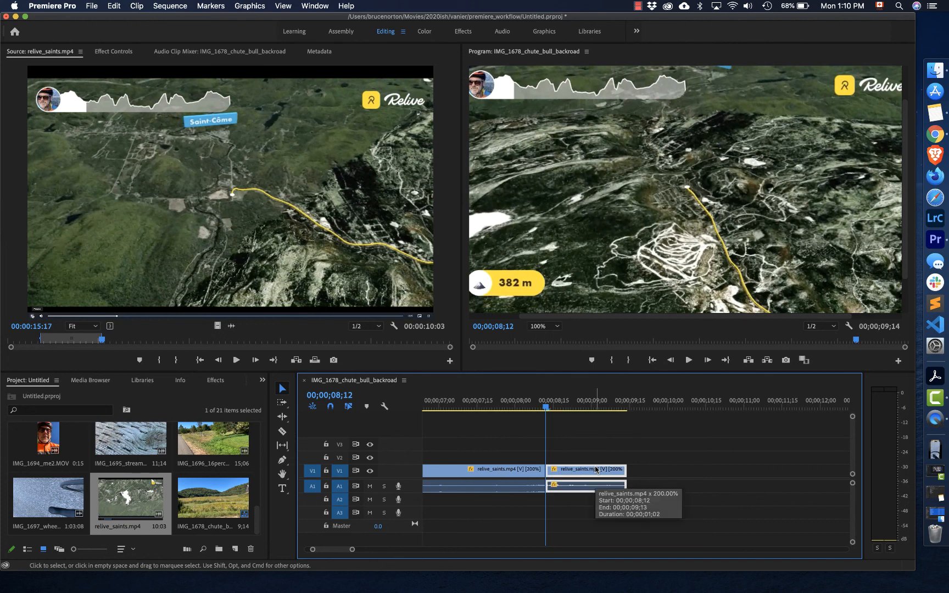
{"action": "key", "text": "Delete"}
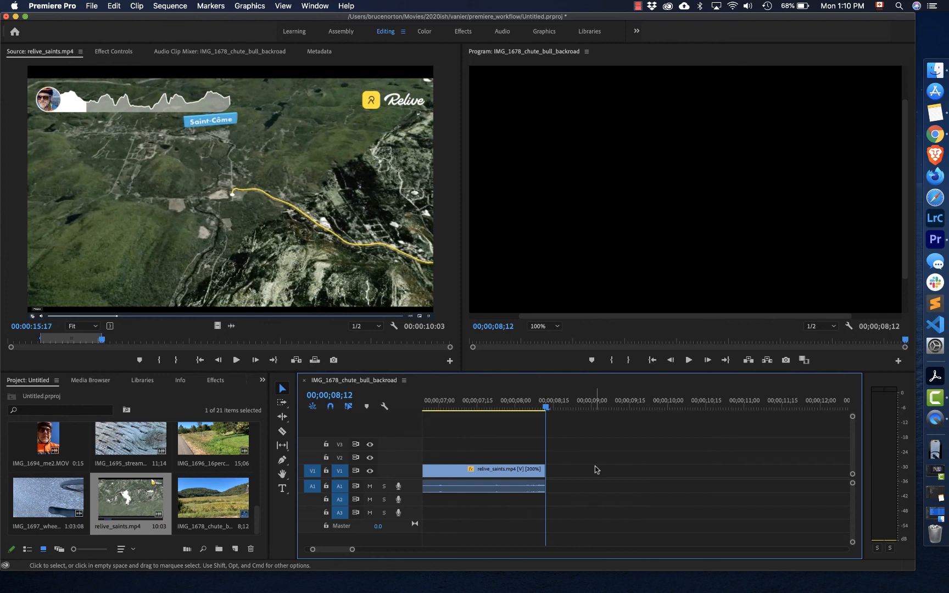
- Switch to Finder and import ES_Vapour - Osoku.wav from the epidemic_sound folder into the project
{"action": "left_click", "coordinate": [261, 523]}
{"action": "key", "text": "super+Tab"}
{"action": "left_click_drag", "start_coordinate": [395, 224], "coordinate": [202, 479]}
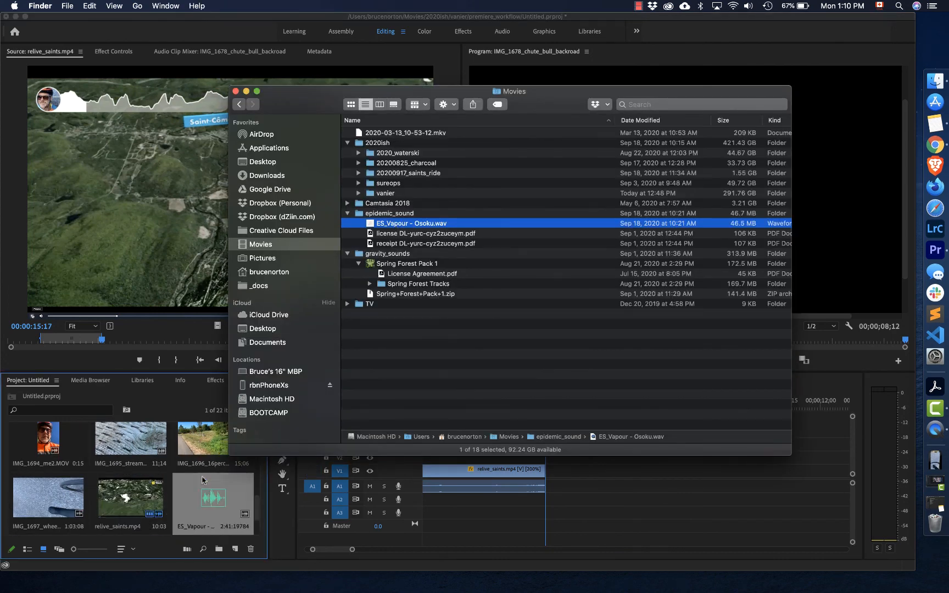
- Open the imported ES_Vapour - Osoku.wav track as the source clip and play it
{"action": "left_click", "coordinate": [49, 501]}
{"action": "double_click", "coordinate": [49, 501]}
{"action": "key", "text": "space"}
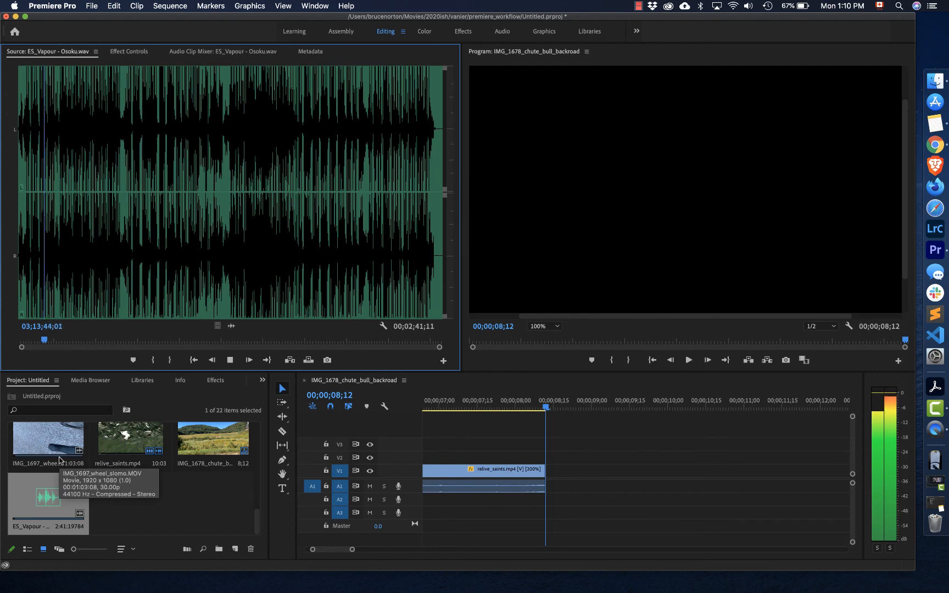
- Locate the starting position near the beginning of the music waveform and mark the In point at 03;13;36;11
{"action": "left_click", "coordinate": [24, 174]}
{"action": "left_click", "coordinate": [24, 175]}
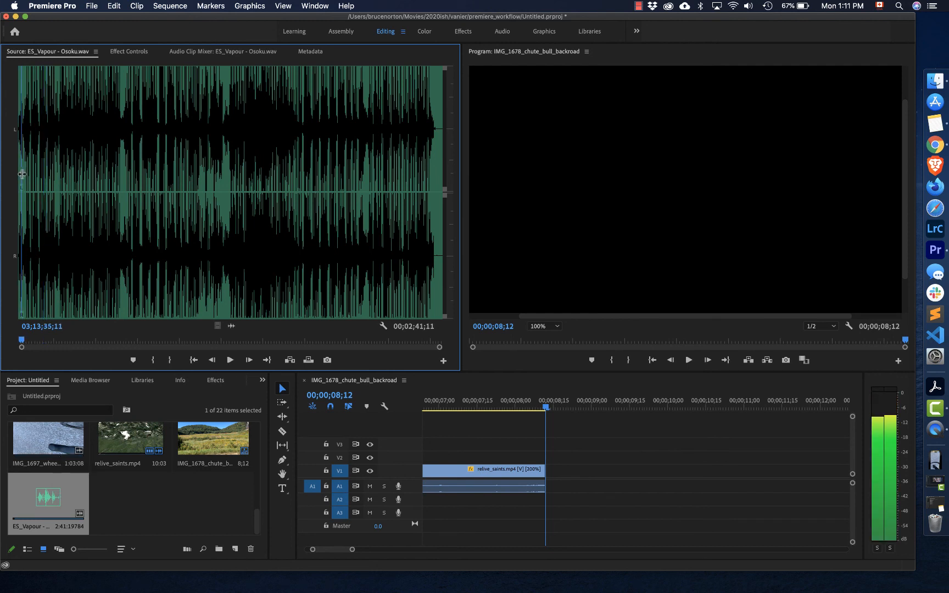
{"action": "left_click", "coordinate": [24, 176]}
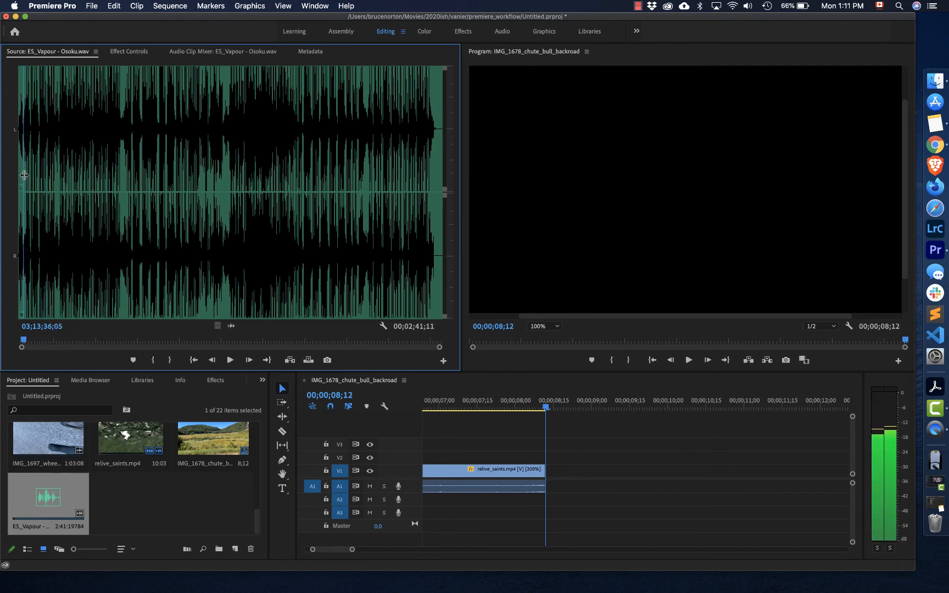
{"action": "left_click", "coordinate": [24, 176]}
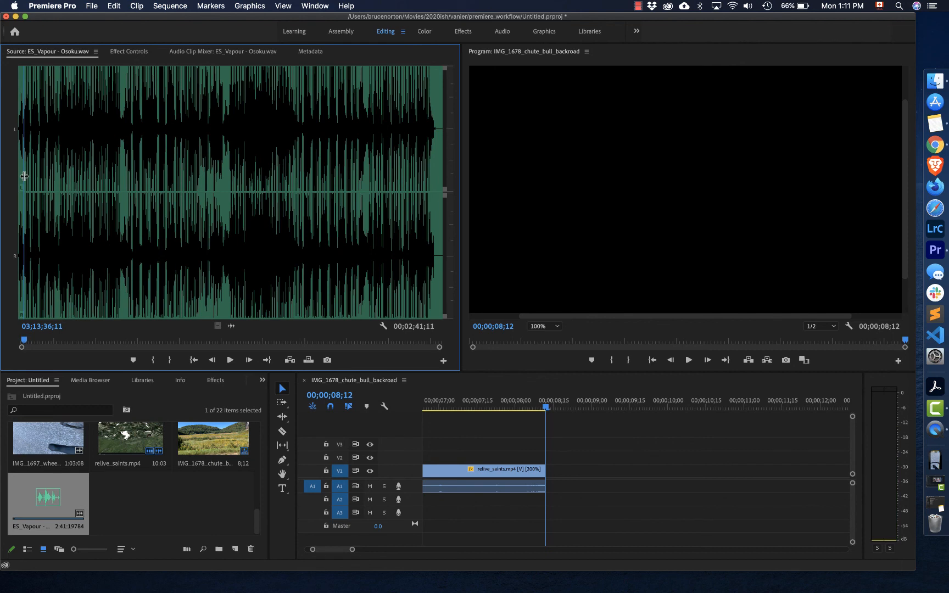
{"action": "left_click", "coordinate": [153, 360]}
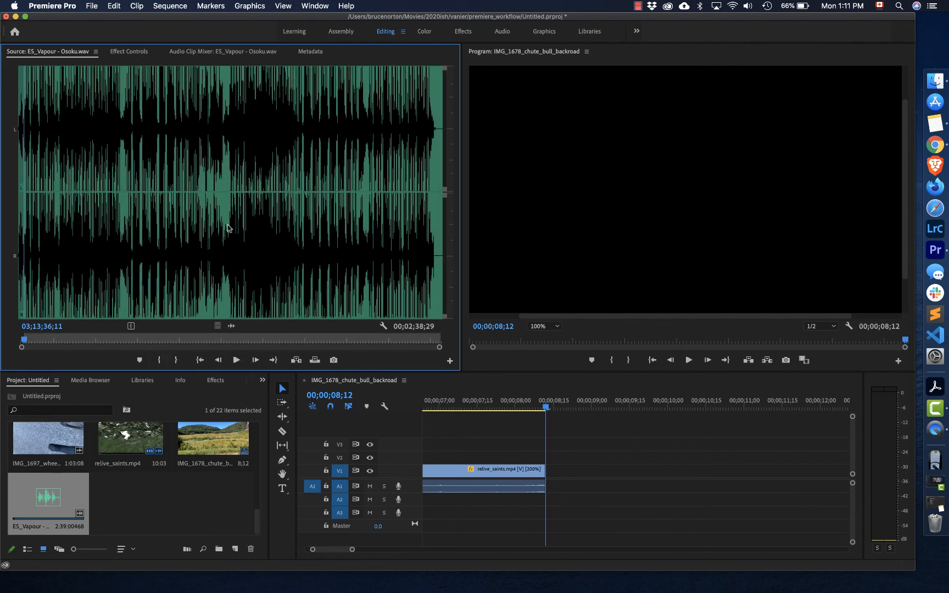
- Play the music from its In point and try an Out point at 03;14;44;28
{"action": "key", "text": "space"}
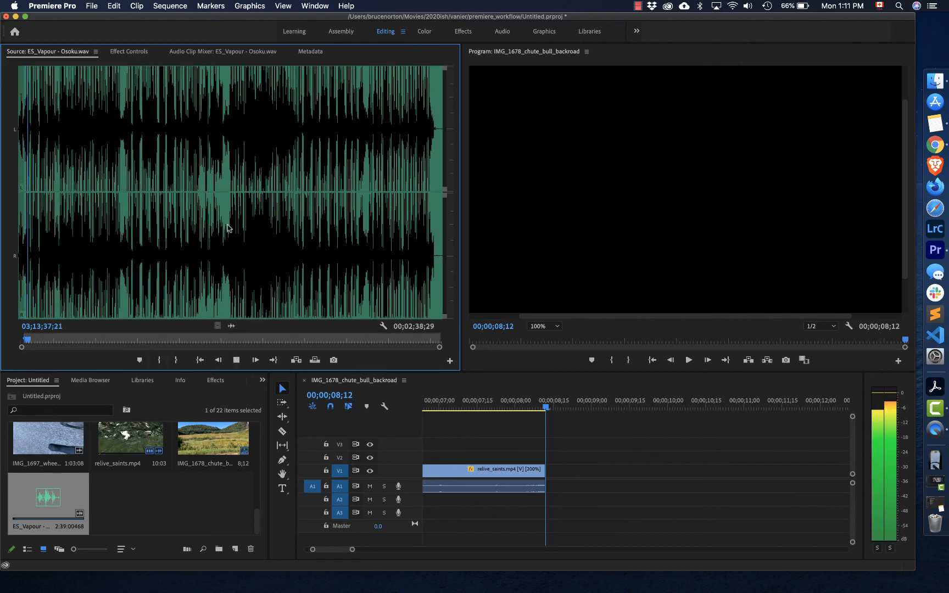
{"action": "key", "text": "space"}
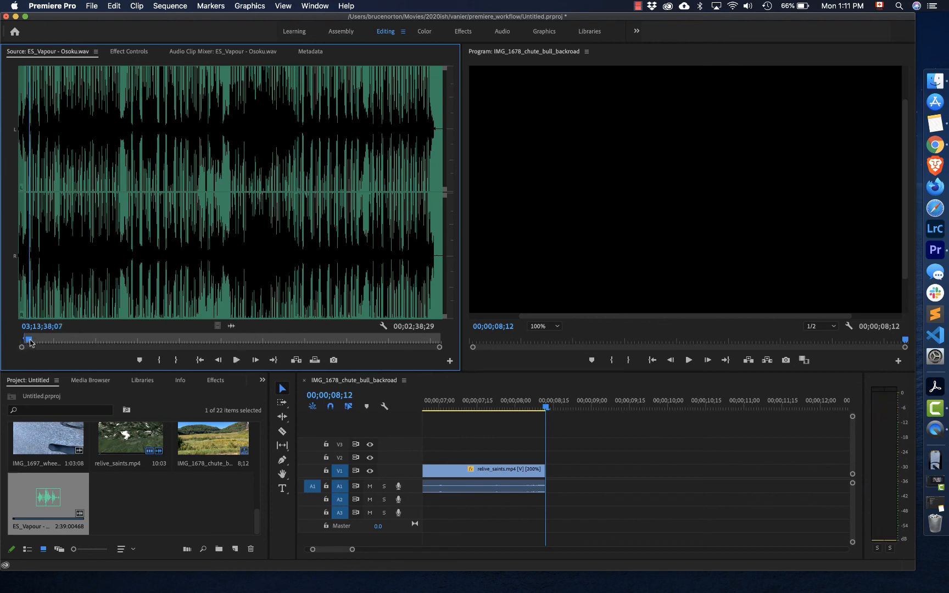
{"action": "left_click_drag", "start_coordinate": [30, 344], "coordinate": [102, 345]}
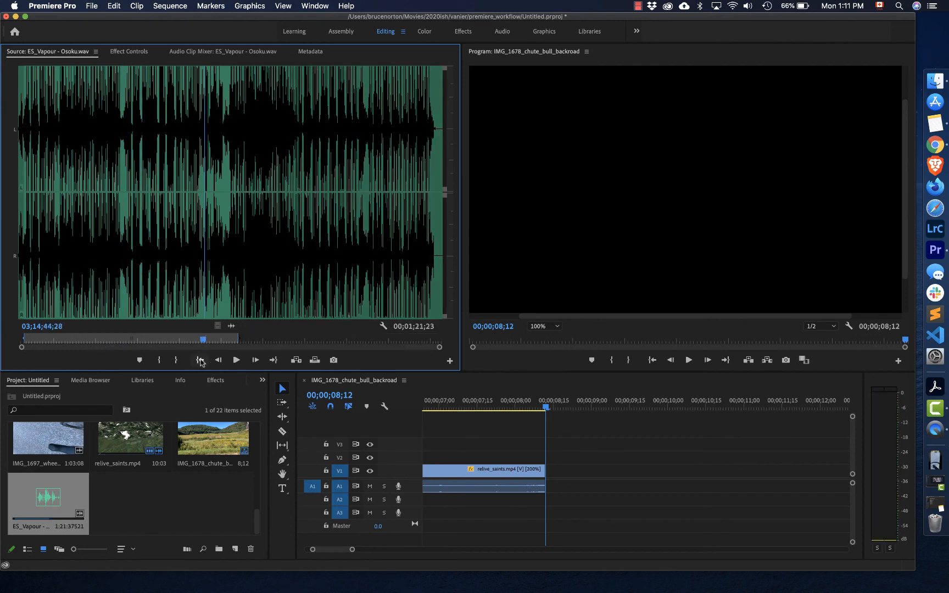
{"action": "left_click", "coordinate": [178, 360]}
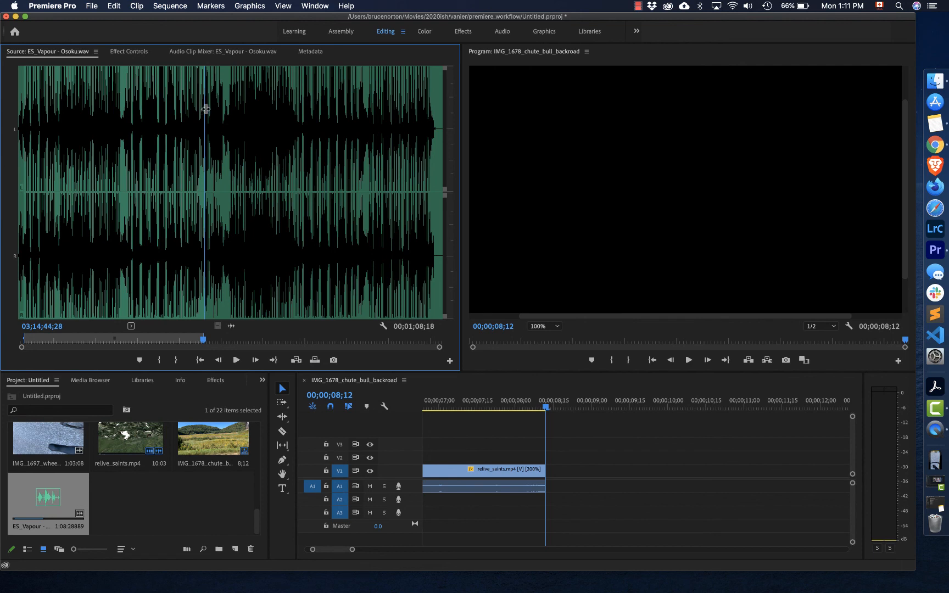
- Play the music from around 03;14;13;07 and mark the Out point at 03;14;17;22
{"action": "left_click_drag", "start_coordinate": [205, 109], "coordinate": [122, 116]}
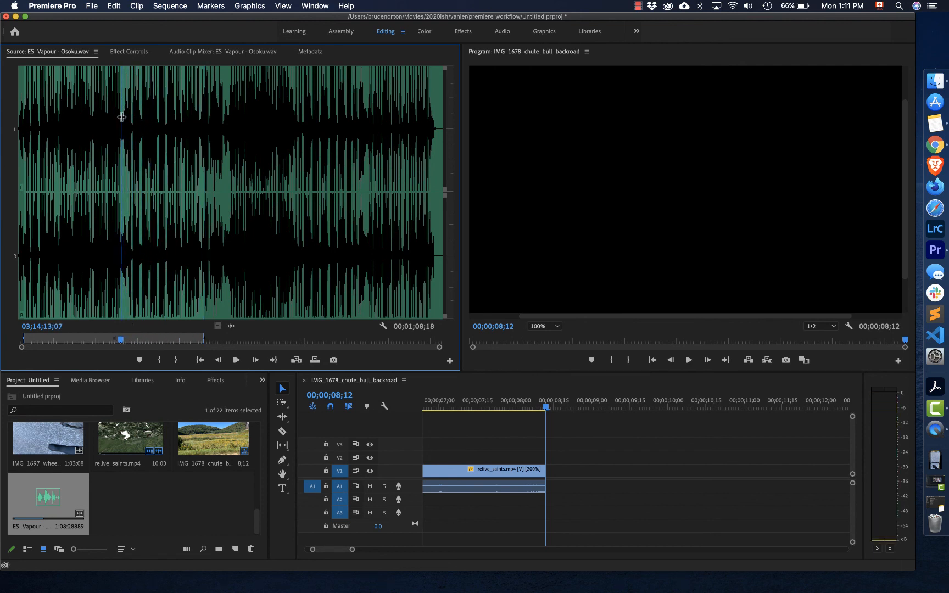
{"action": "key", "text": "space"}
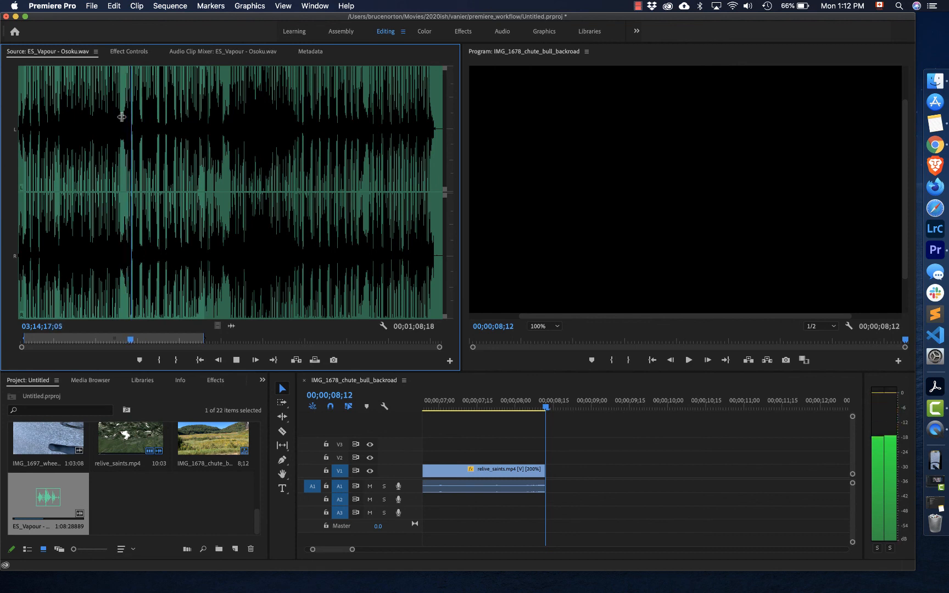
{"action": "key", "text": "o"}
{"action": "key", "text": "space"}
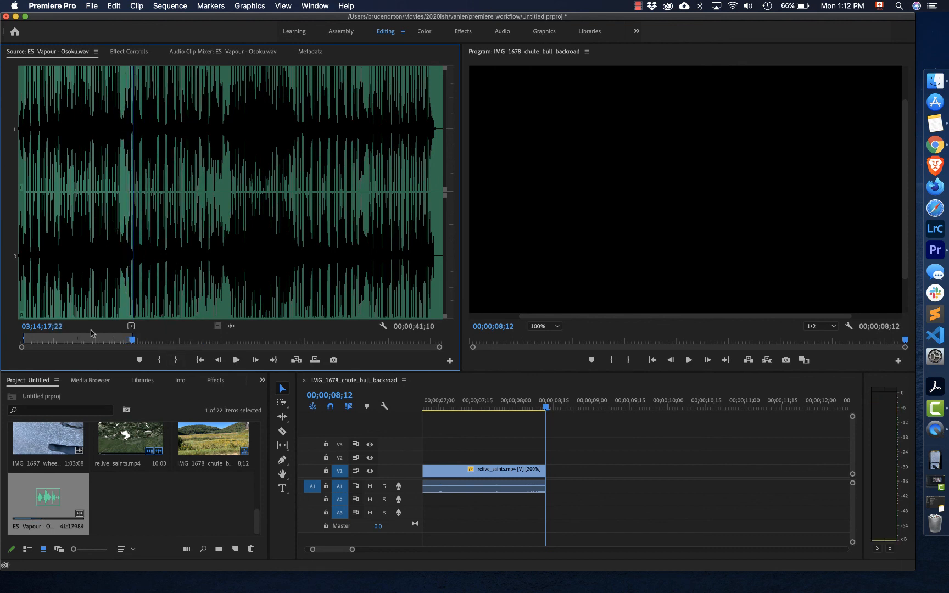
- Place the trimmed ES_Vapour - Osoku.wav on track A2 at the sequence start and enlarge that track's height
{"action": "left_click_drag", "start_coordinate": [163, 495], "coordinate": [425, 503]}
{"action": "scroll", "coordinate": [502, 515], "scroll_direction": "left", "scroll_amount": 10}
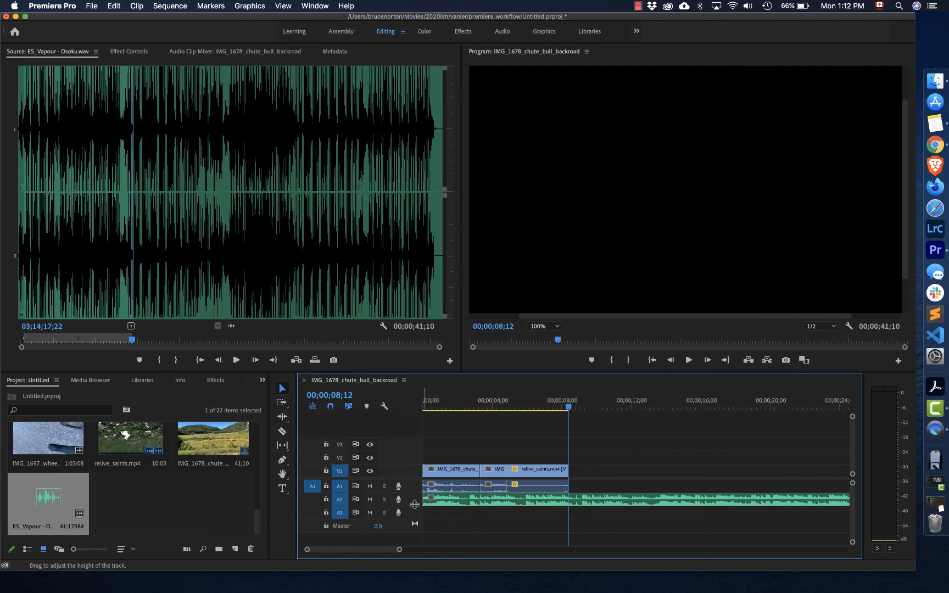
{"action": "left_click_drag", "start_coordinate": [415, 510], "coordinate": [416, 541]}
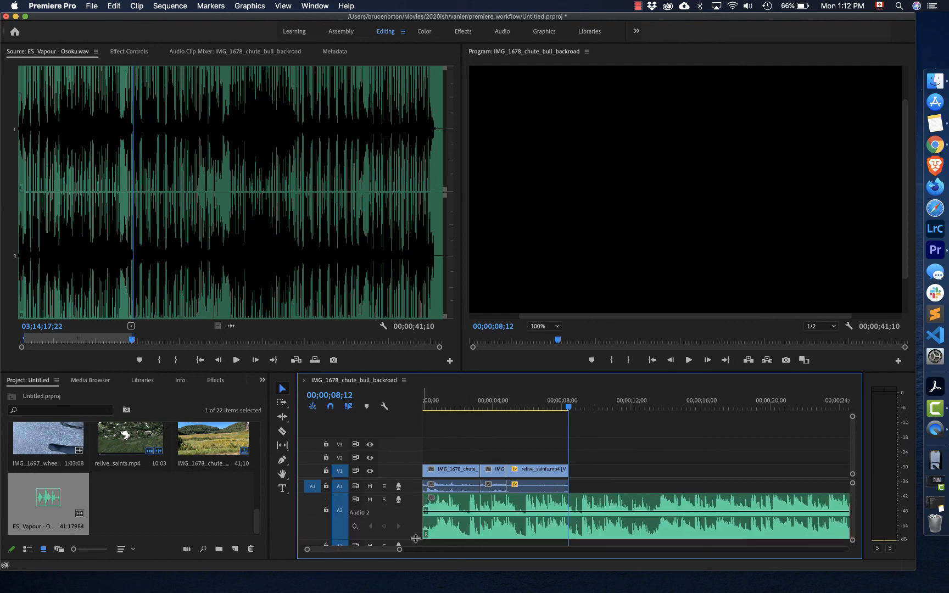
- Play the sequence from the start, find the music beat at 00;00;02;20 and trim the end of the first clip to it
{"action": "left_click_drag", "start_coordinate": [570, 408], "coordinate": [414, 425]}
{"action": "key", "text": "space"}
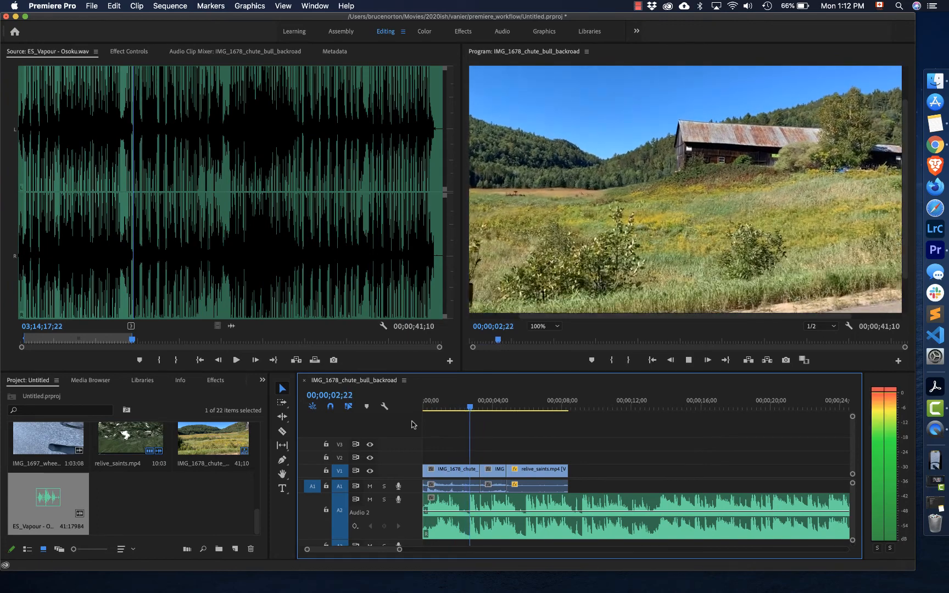
{"action": "key", "text": "space"}
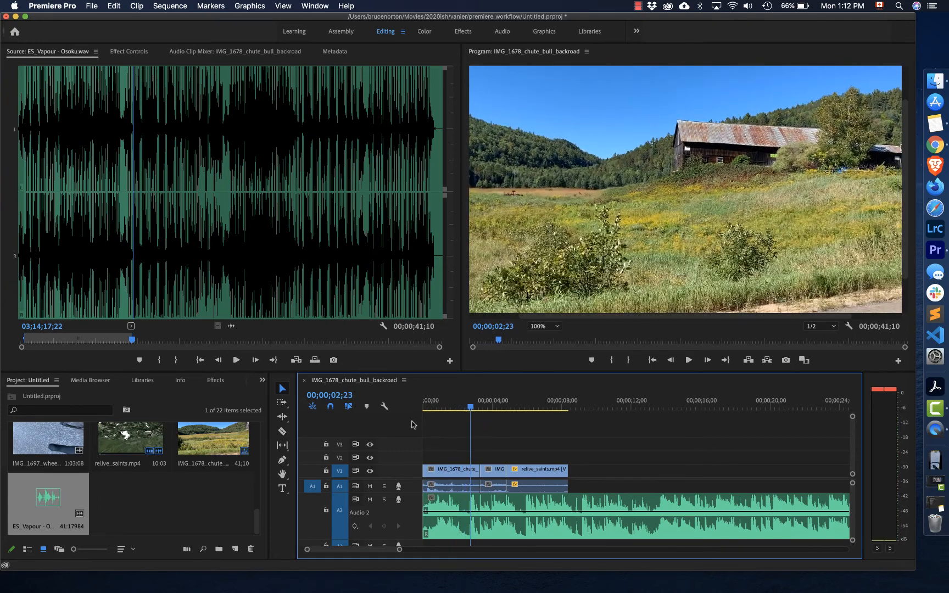
{"action": "left_click", "coordinate": [469, 408]}
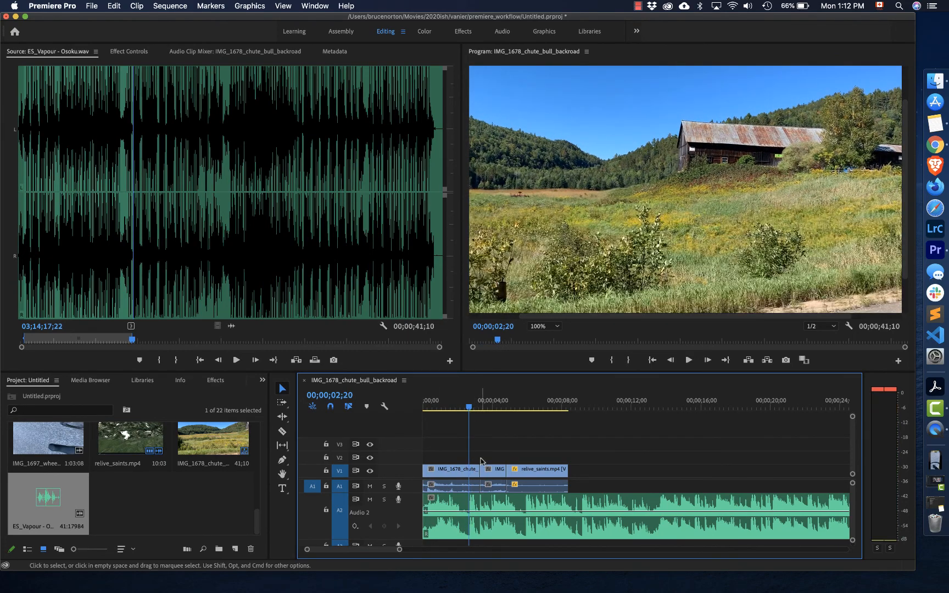
{"action": "left_click_drag", "start_coordinate": [476, 470], "coordinate": [468, 472]}
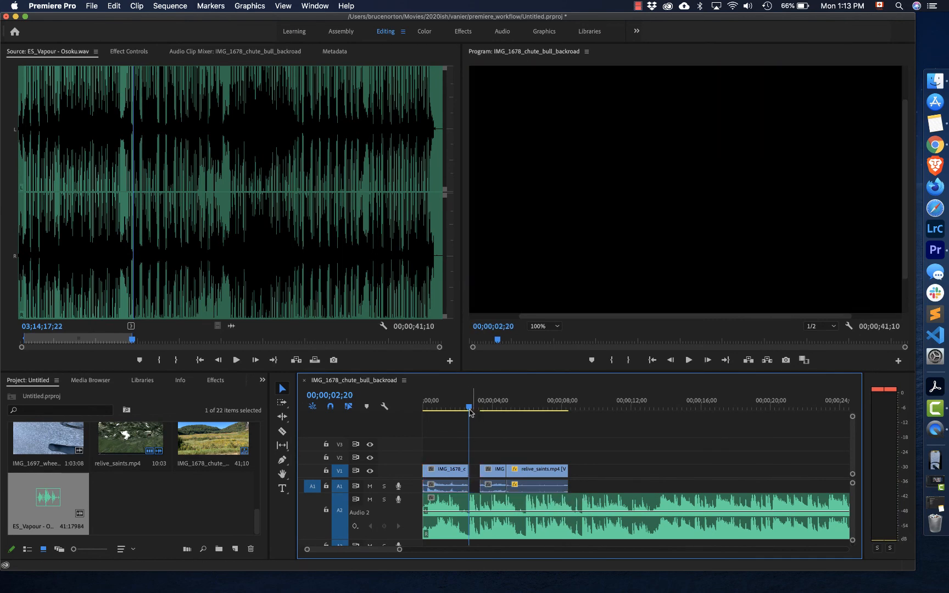
- Play back the new cut and move the road-signs clip earlier so it directly follows the first clip
{"action": "key", "text": "Home"}
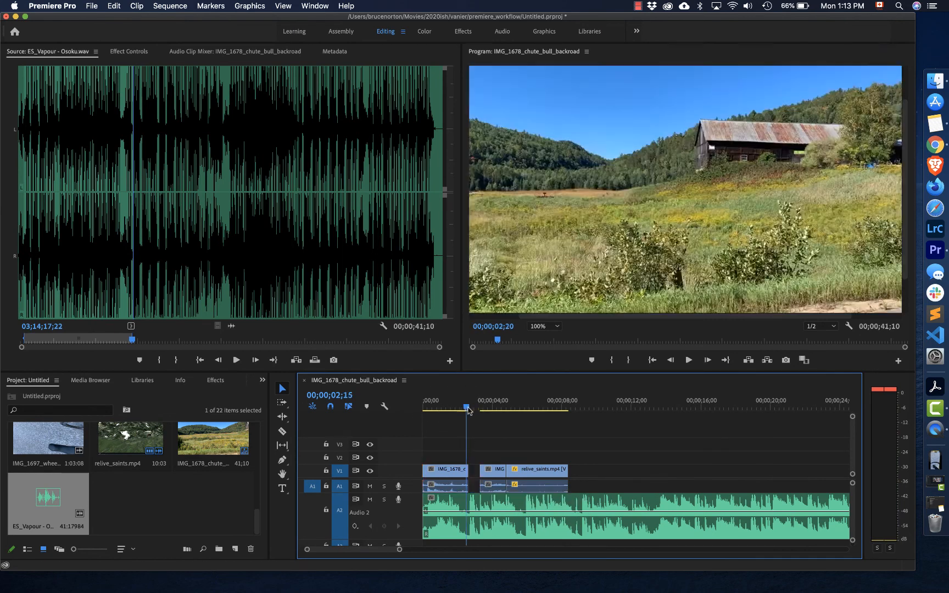
{"action": "key", "text": "space"}
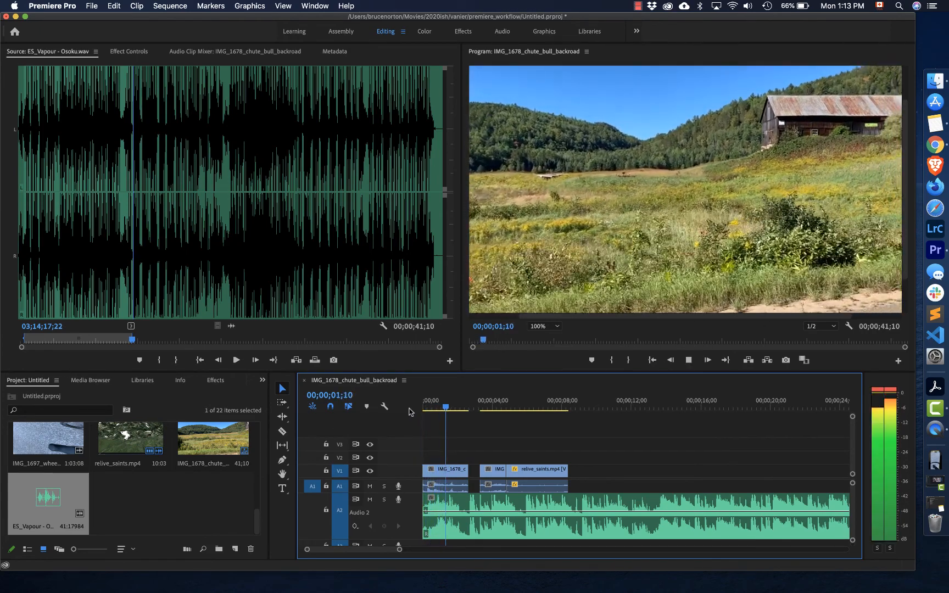
{"action": "key", "text": "space"}
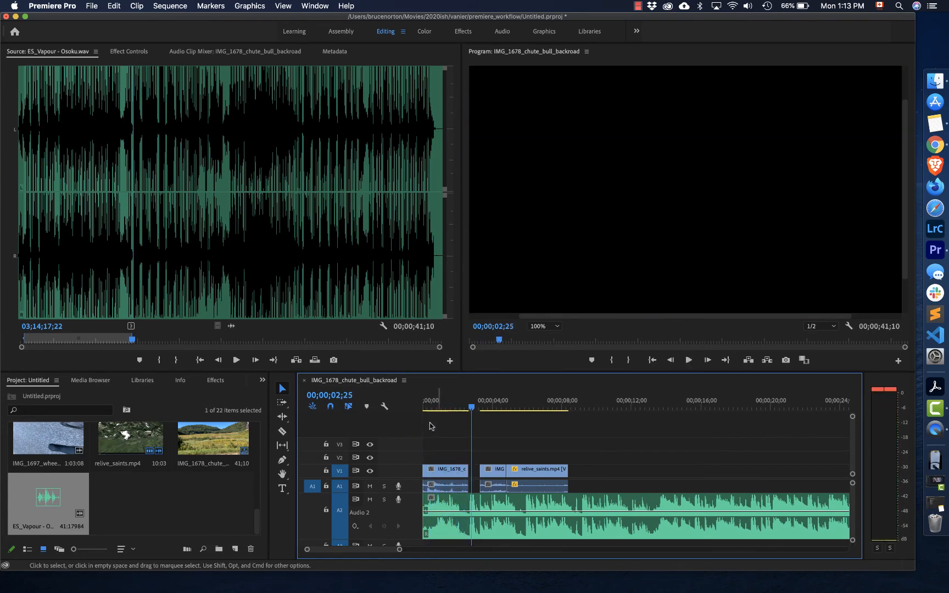
{"action": "left_click_drag", "start_coordinate": [496, 471], "coordinate": [486, 471]}
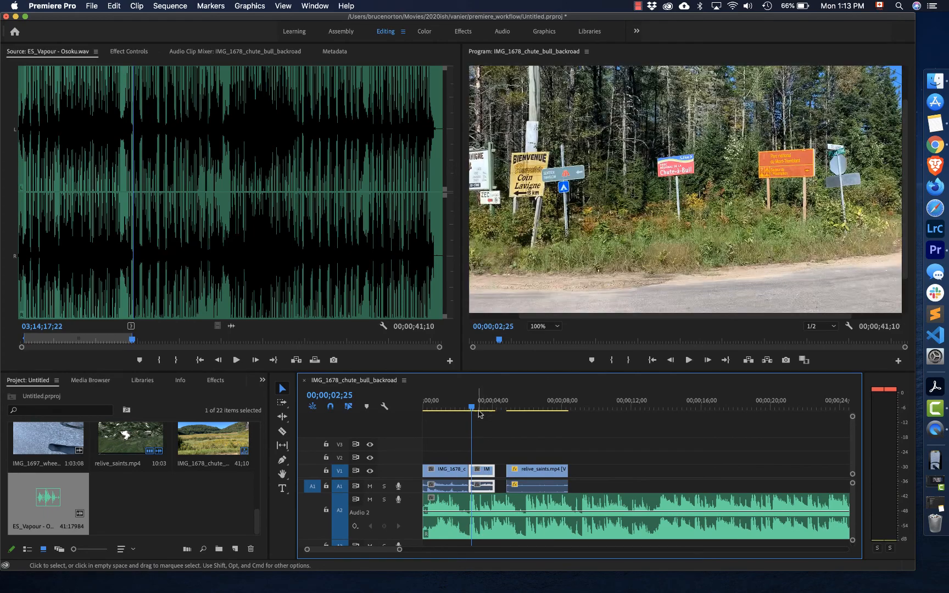
- Play across the next cut and shift relive_saints.mp4 later to start on a strong music beat, leaving a gap before it
{"action": "left_click_drag", "start_coordinate": [473, 408], "coordinate": [464, 408]}
{"action": "key", "text": "space"}
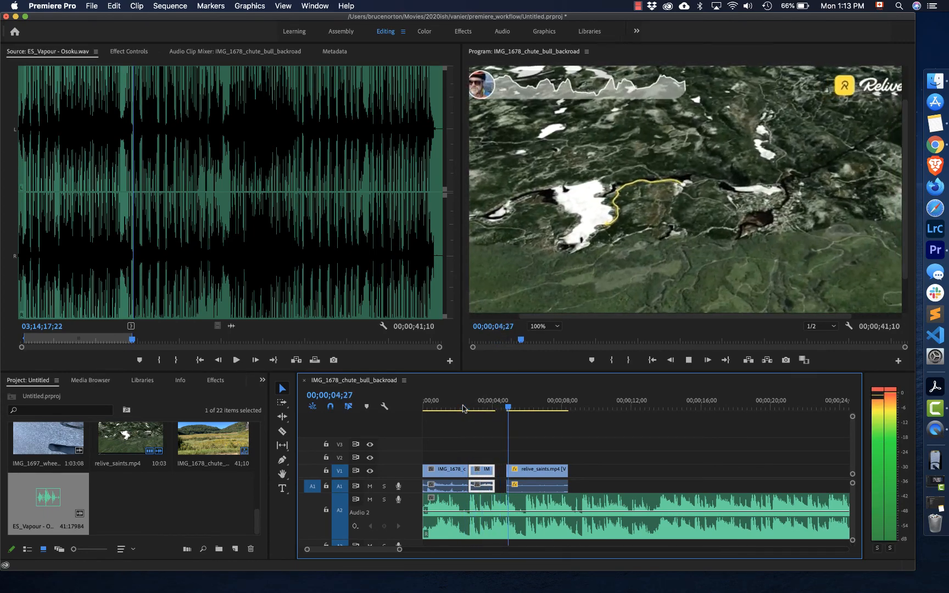
{"action": "key", "text": "space"}
{"action": "mouse_move", "coordinate": [522, 469]}
{"action": "left_mouse_down"}
{"action": "mouse_move", "coordinate": [572, 471]}
{"action": "mouse_move", "coordinate": [500, 478]}
{"action": "mouse_move", "coordinate": [524, 474]}
{"action": "left_mouse_up"}
{"action": "left_click_drag", "start_coordinate": [518, 410], "coordinate": [576, 412]}
{"action": "left_click_drag", "start_coordinate": [532, 471], "coordinate": [563, 472]}
- Inspect the gap before relive_saints.mp4 and play the opening of the sequence with the music
{"action": "left_click_drag", "start_coordinate": [576, 409], "coordinate": [501, 410]}
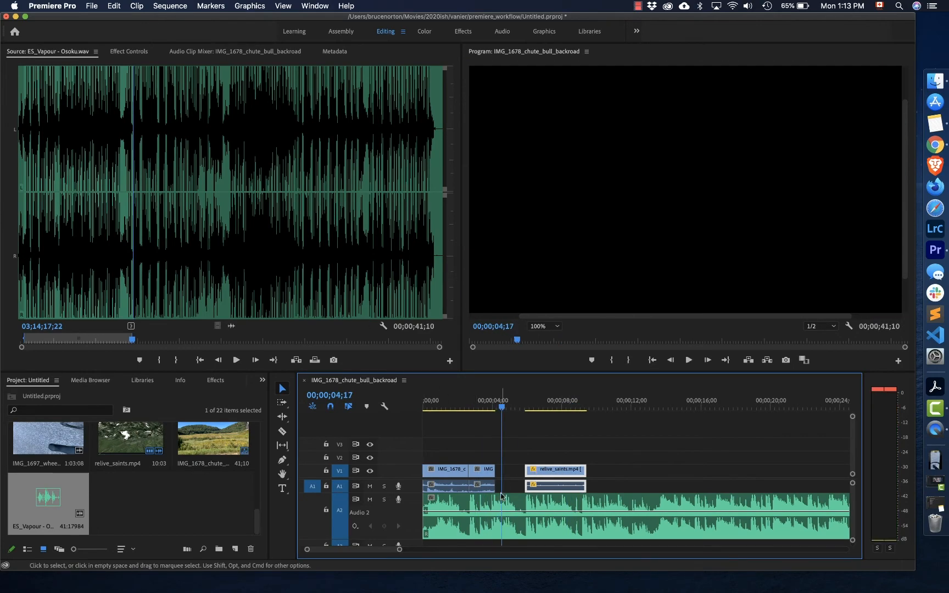
{"action": "left_click", "coordinate": [449, 473]}
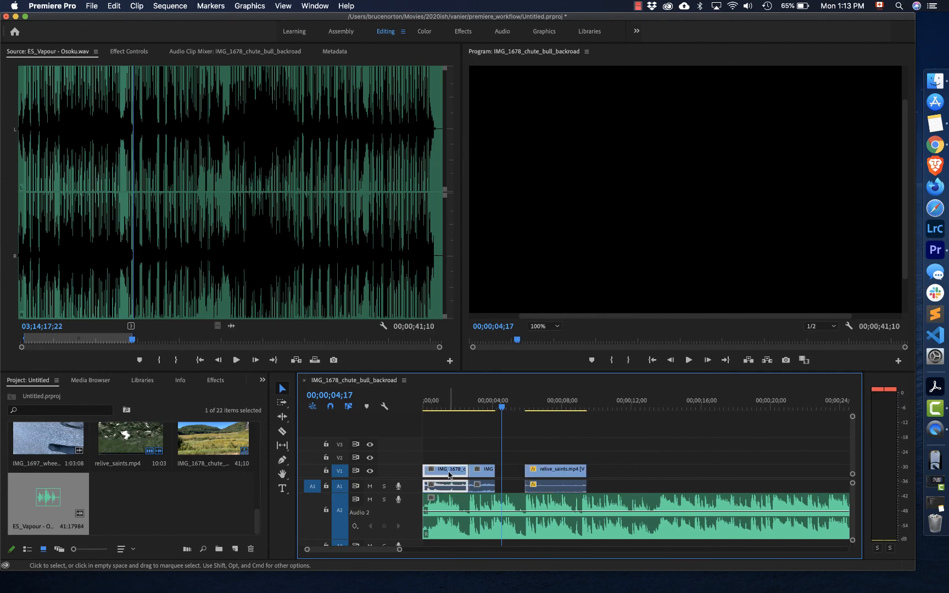
{"action": "left_click", "coordinate": [503, 405]}
{"action": "left_click", "coordinate": [426, 409]}
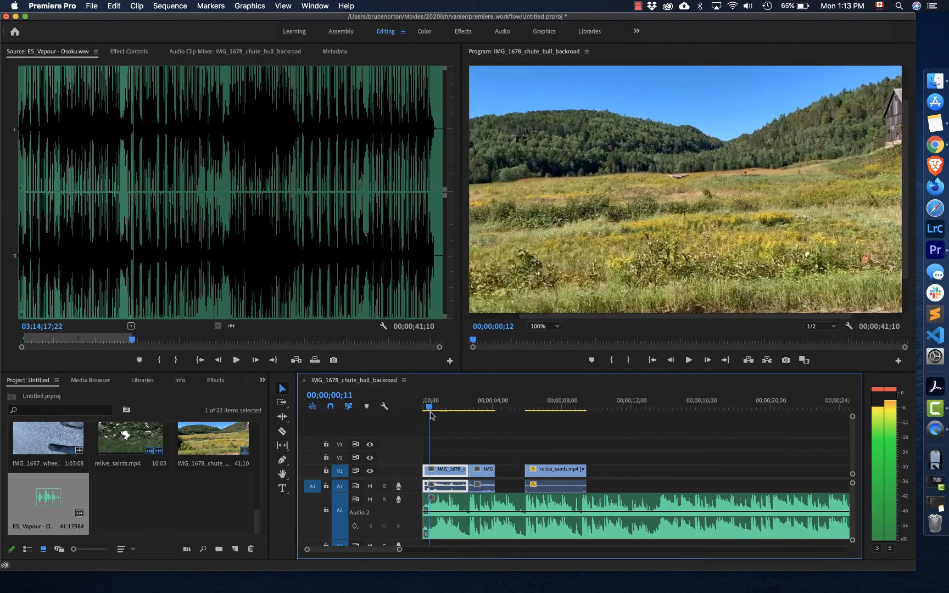
{"action": "key", "text": "space"}
{"action": "key", "text": "space"}
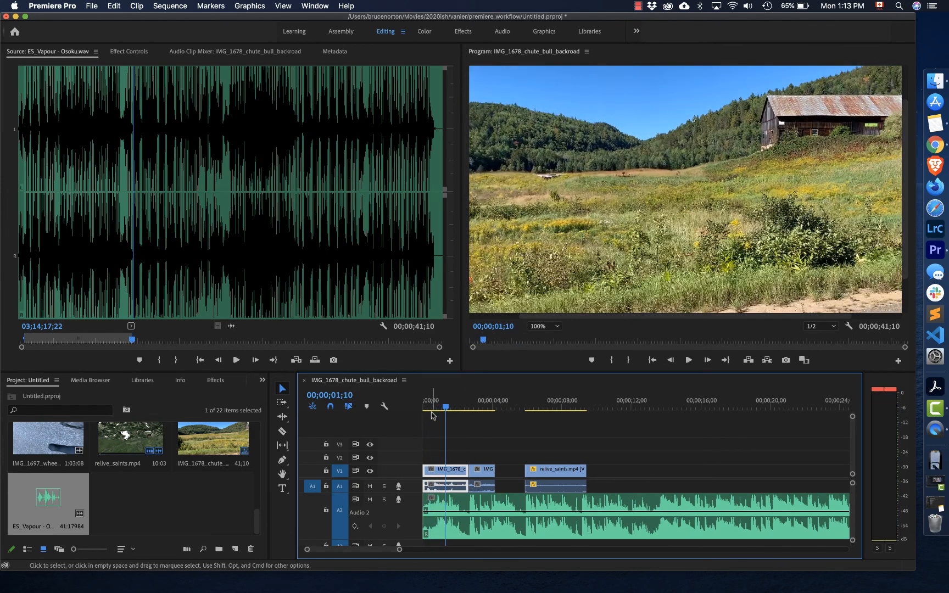
- Open IMG_1680_menhirs.MOV as the source, mark its Out point at 00:01:17:20 and place it after relive_saints.mp4
{"action": "scroll", "coordinate": [137, 484], "scroll_direction": "up", "scroll_amount": 5}
{"action": "double_click", "coordinate": [213, 448]}
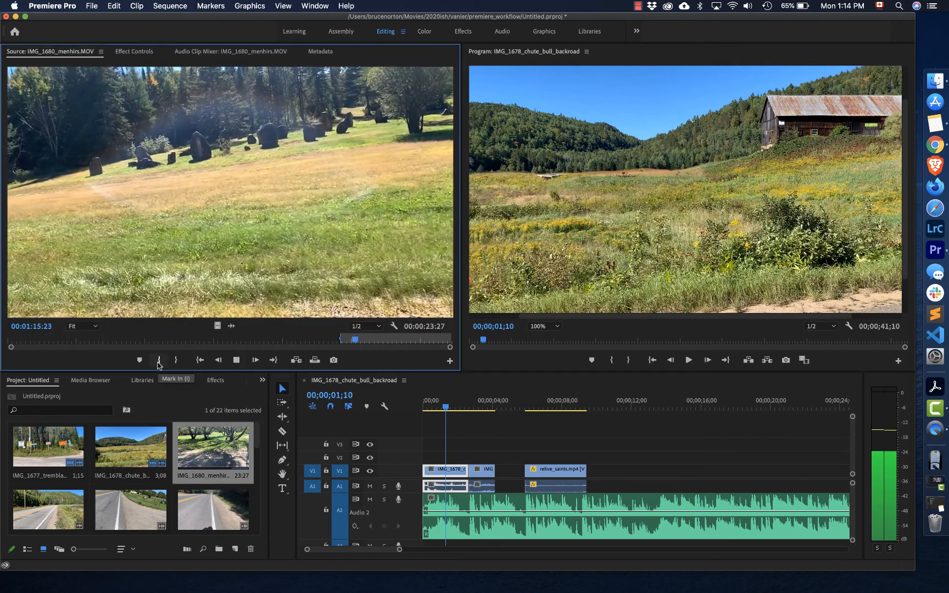
{"action": "key", "text": "space"}
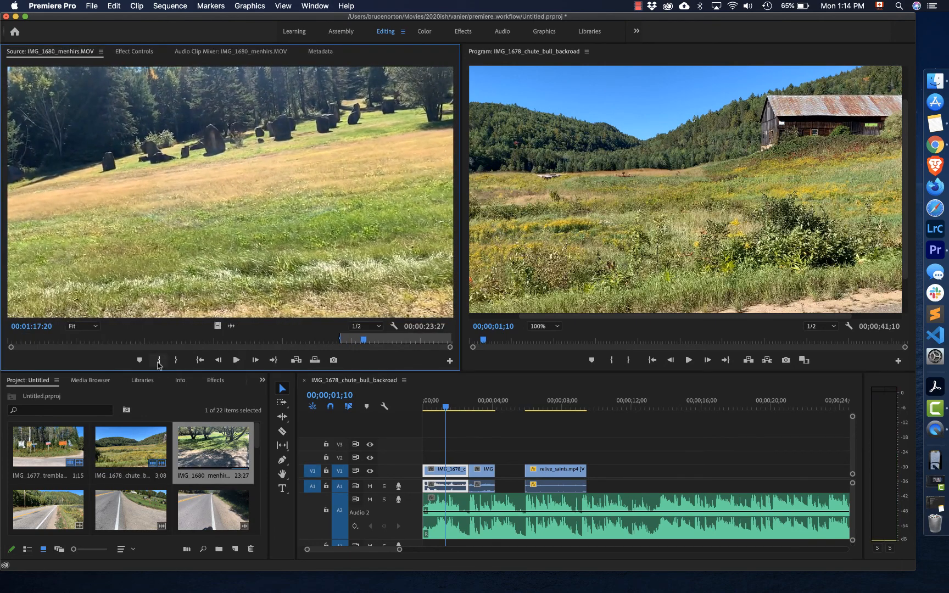
{"action": "left_click", "coordinate": [176, 360]}
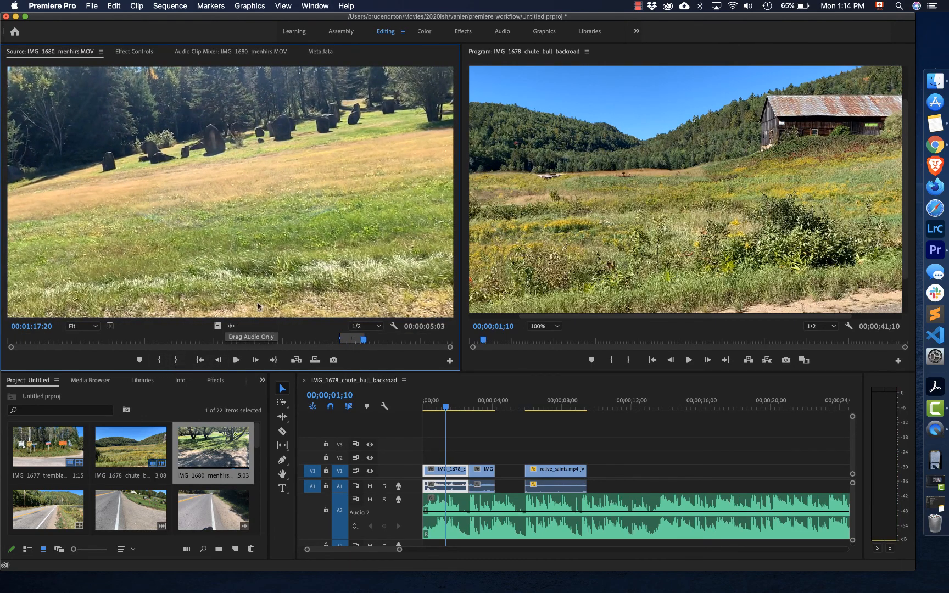
{"action": "left_click_drag", "start_coordinate": [341, 319], "coordinate": [590, 471]}
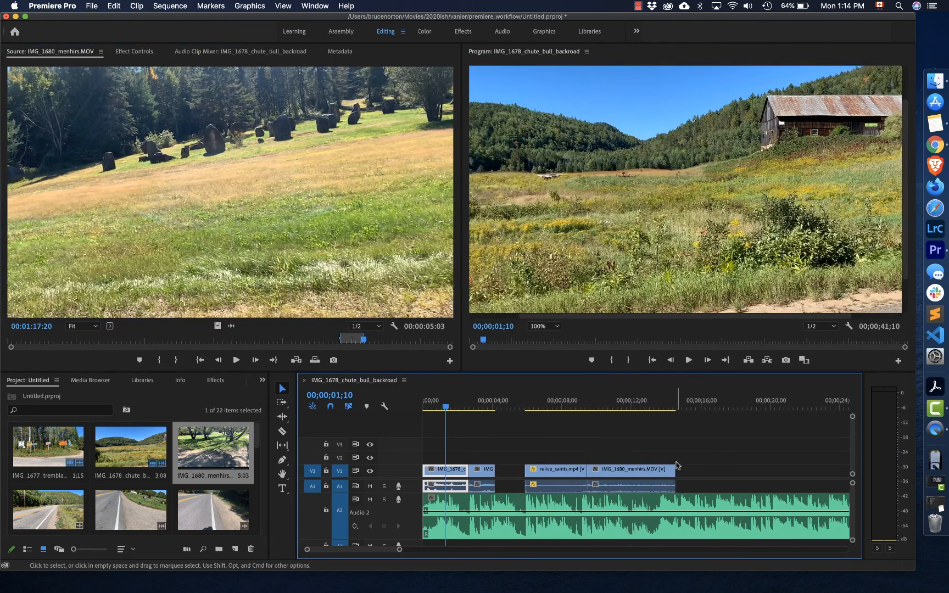
- Shorten the IMG_1680_menhirs.MOV clip, move it into the gap before relive_saints.mp4 and play the sequence from the start
{"action": "left_click_drag", "start_coordinate": [602, 409], "coordinate": [630, 413]}
{"action": "mouse_move", "coordinate": [675, 472]}
{"action": "left_mouse_down"}
{"action": "mouse_move", "coordinate": [514, 475]}
{"action": "mouse_move", "coordinate": [669, 472]}
{"action": "left_mouse_up"}
{"action": "left_click_drag", "start_coordinate": [658, 473], "coordinate": [524, 470]}
{"action": "left_click_drag", "start_coordinate": [631, 409], "coordinate": [409, 430]}
{"action": "key", "text": "space"}
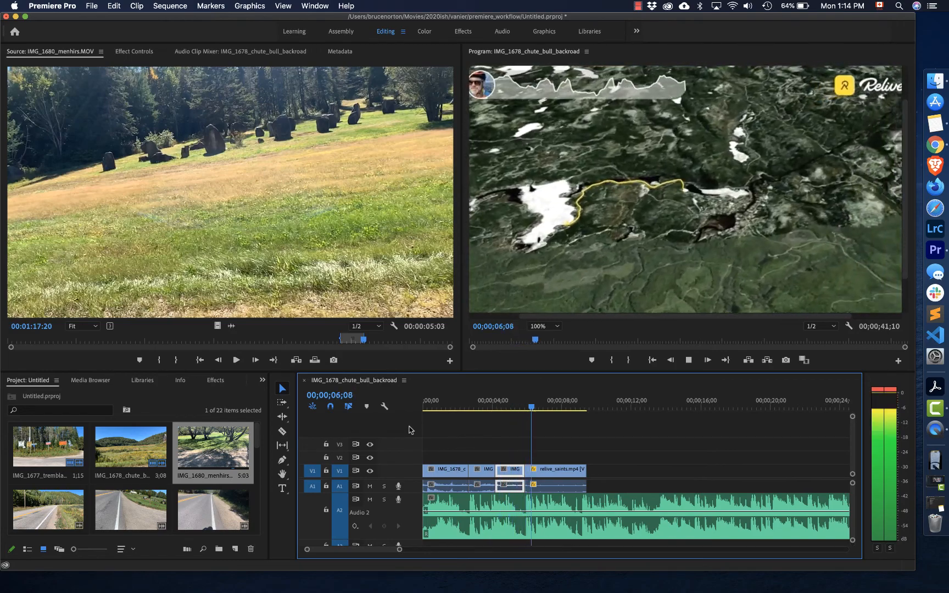
{"action": "key", "text": "space"}
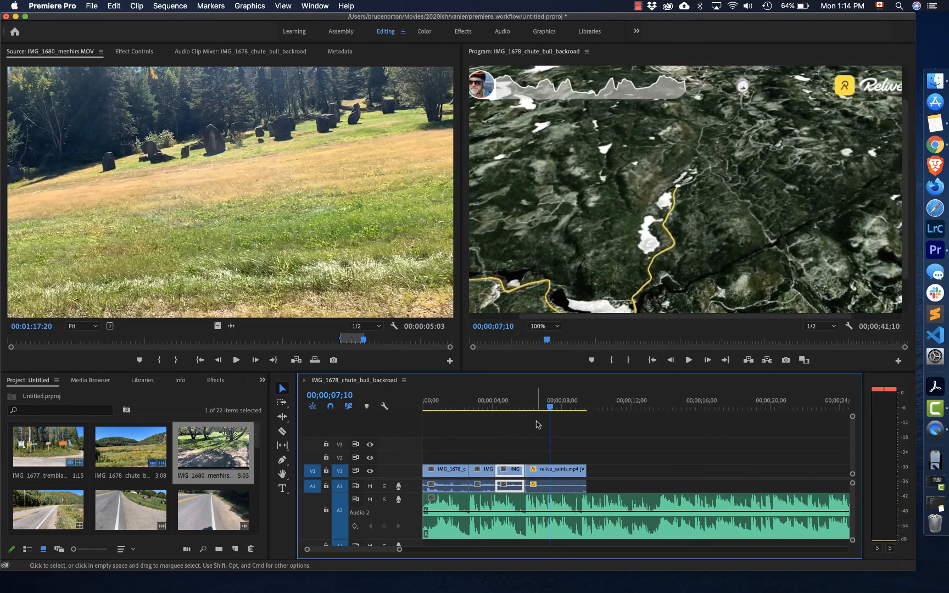
- Rotate the IMG_1680_menhirs.MOV clip in the sequence to 10.0° to level its tilted horizon
{"action": "left_click_drag", "start_coordinate": [552, 408], "coordinate": [504, 408]}
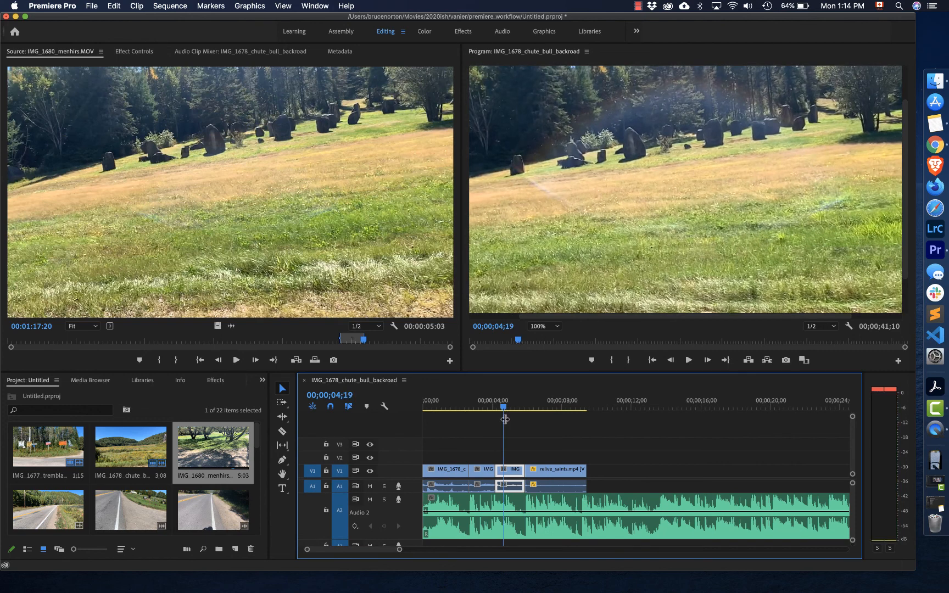
{"action": "left_click", "coordinate": [135, 52]}
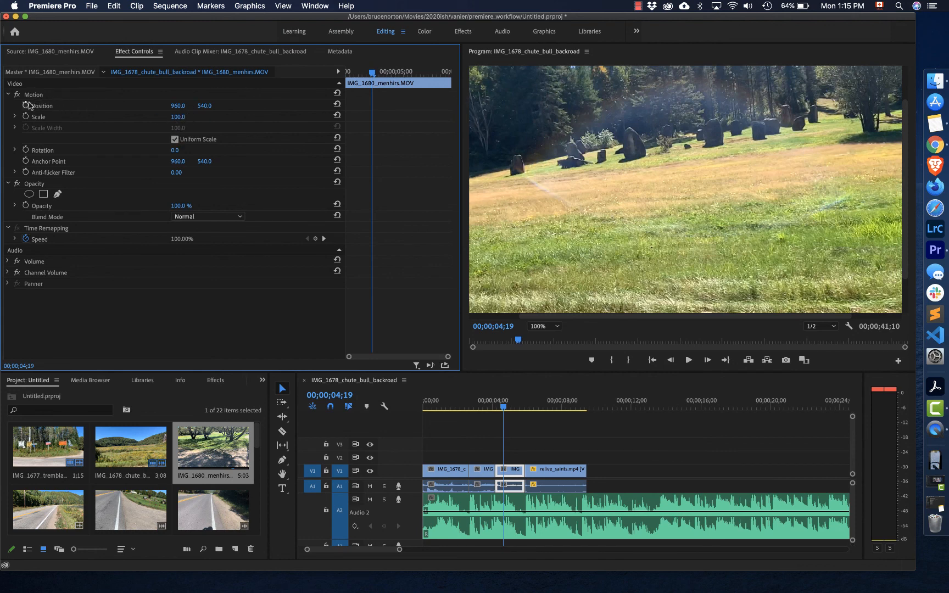
{"action": "left_click", "coordinate": [15, 150]}
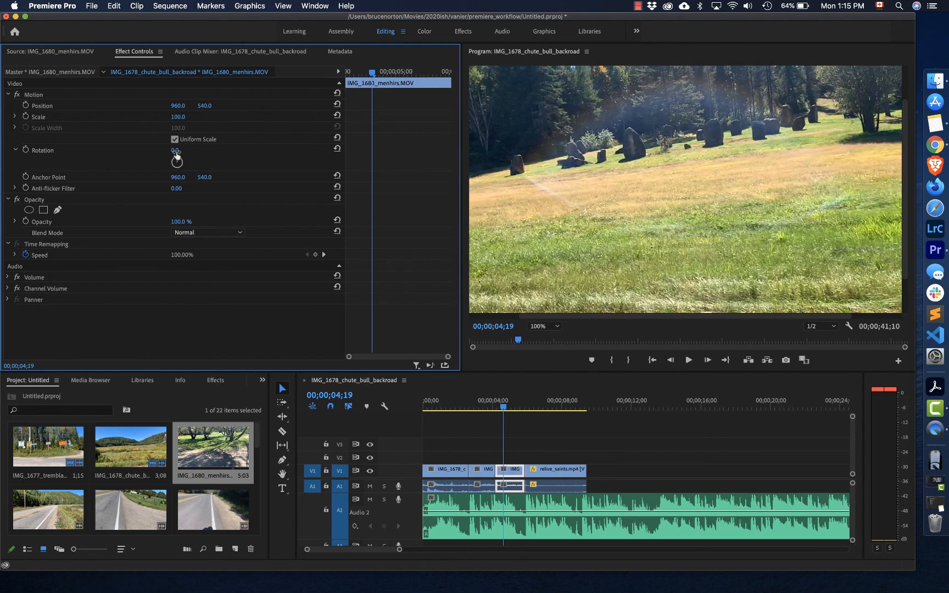
{"action": "left_click_drag", "start_coordinate": [176, 151], "coordinate": [190, 150]}
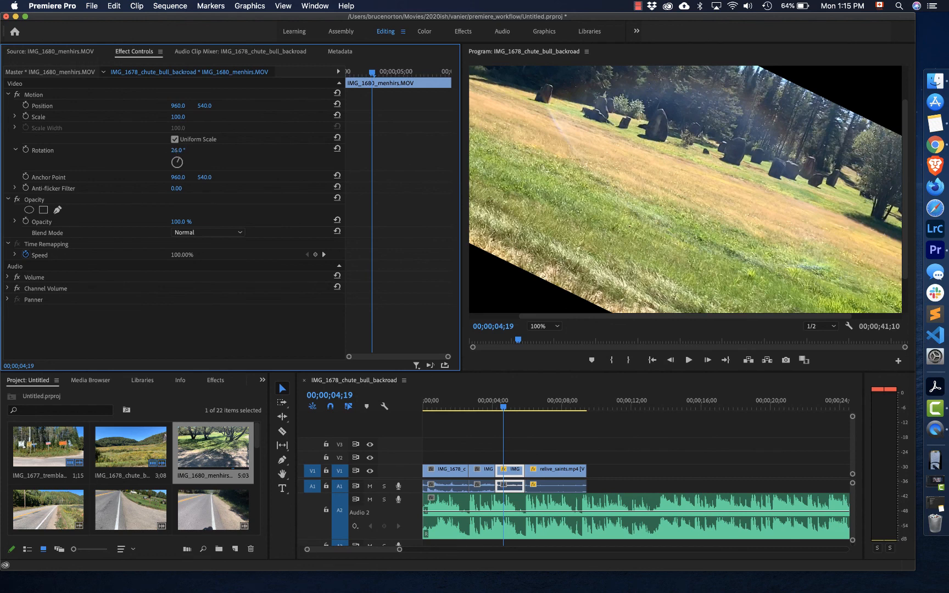
{"action": "left_click_drag", "start_coordinate": [176, 150], "coordinate": [168, 150]}
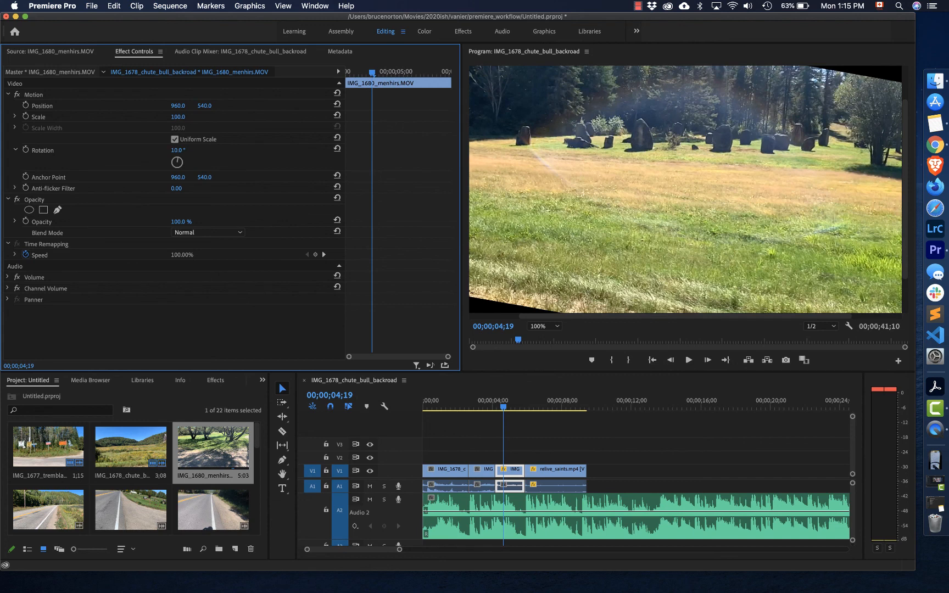
- Scale the rotated IMG_1680_menhirs.MOV clip up to 125 to cover the black corners, checking the frame at 00;00;04;28
{"action": "left_click_drag", "start_coordinate": [178, 117], "coordinate": [186, 117]}
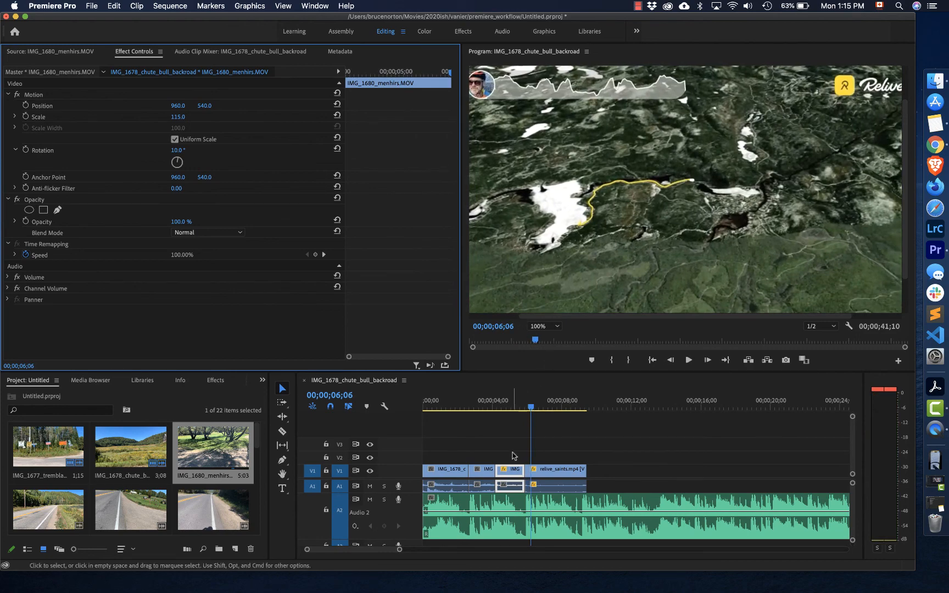
{"action": "left_click", "coordinate": [536, 373]}
{"action": "left_click", "coordinate": [502, 407]}
{"action": "mouse_move", "coordinate": [503, 408]}
{"action": "left_mouse_down"}
{"action": "mouse_move", "coordinate": [520, 407]}
{"action": "mouse_move", "coordinate": [508, 407]}
{"action": "left_mouse_up"}
{"action": "left_click_drag", "start_coordinate": [179, 117], "coordinate": [190, 117]}
{"action": "left_click", "coordinate": [186, 115]}
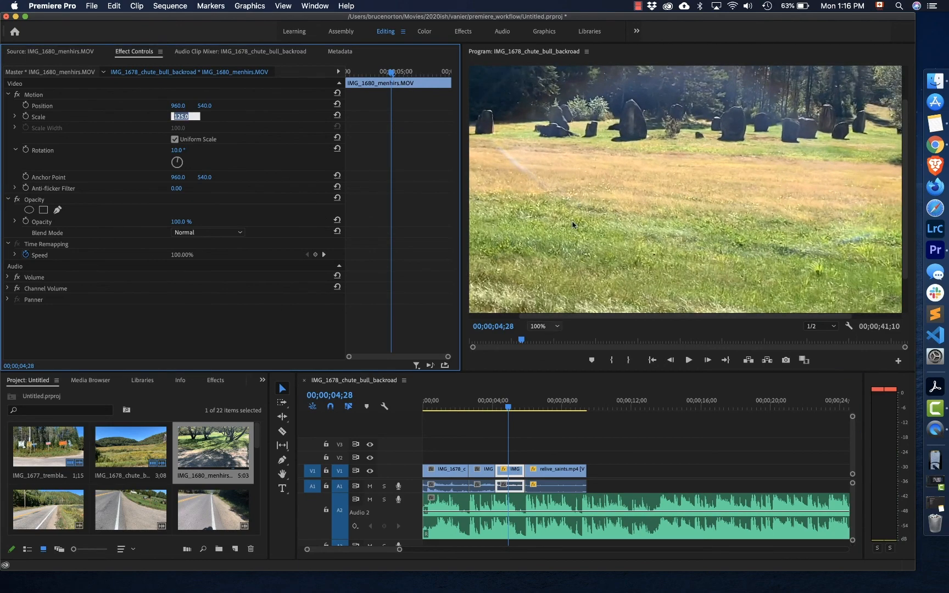
- View the program at 50%, reposition the IMG_1680_menhirs.MOV shot to 1000.0, 564.0 and scale it to 132.6 to cover the black corners
{"action": "mouse_move", "coordinate": [511, 410]}
{"action": "left_mouse_down"}
{"action": "mouse_move", "coordinate": [502, 410]}
{"action": "mouse_move", "coordinate": [530, 413]}
{"action": "mouse_move", "coordinate": [502, 413]}
{"action": "left_mouse_up"}
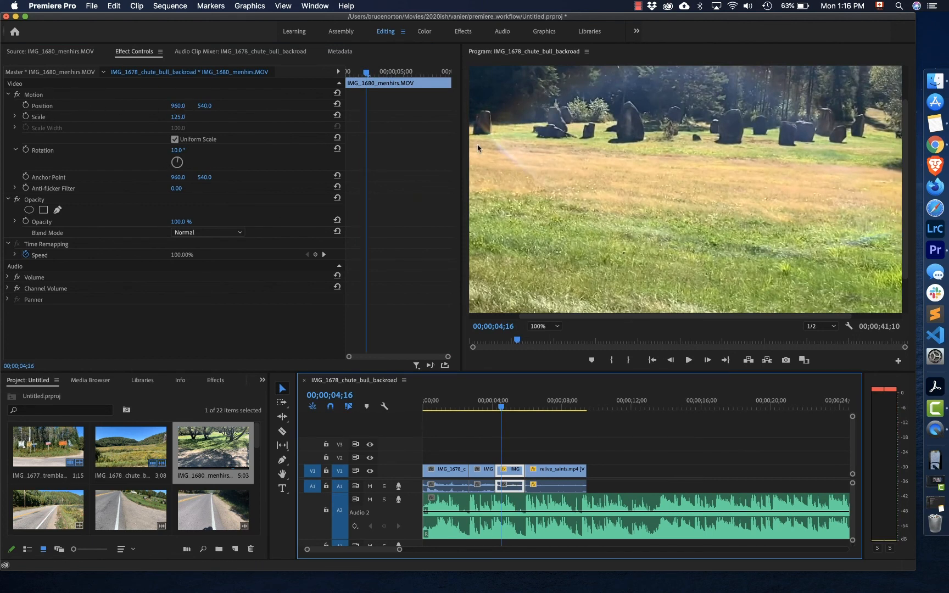
{"action": "left_click", "coordinate": [558, 327]}
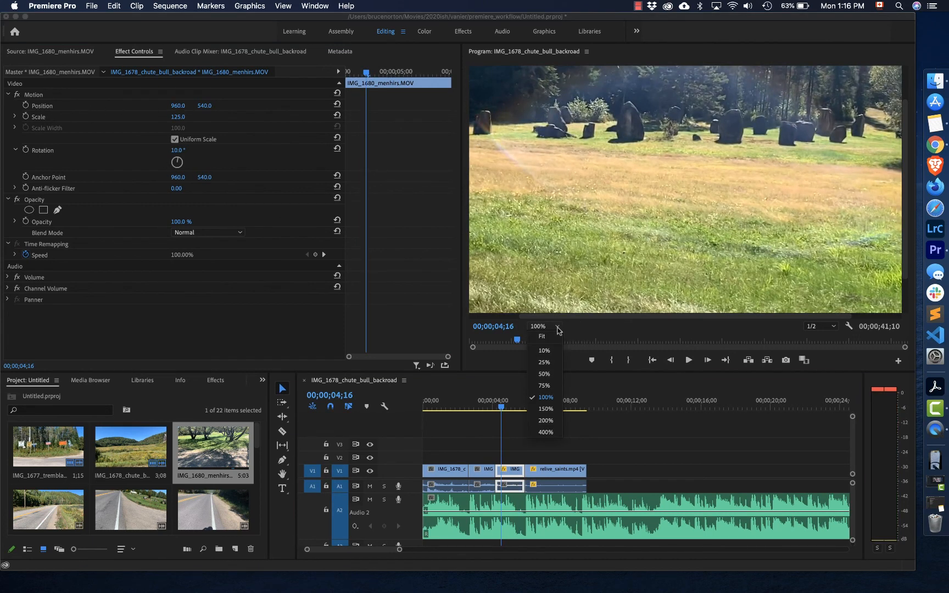
{"action": "left_click", "coordinate": [551, 376]}
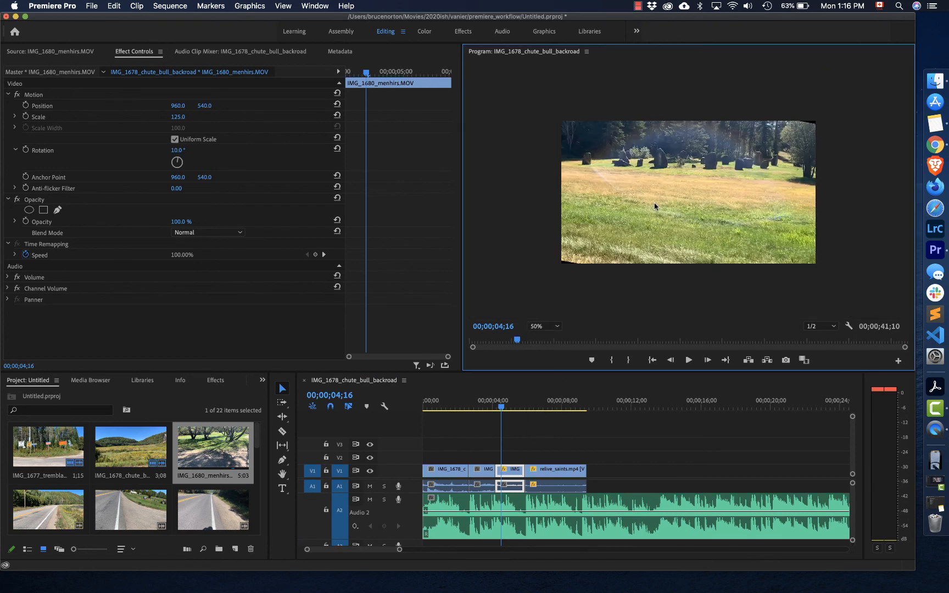
{"action": "left_click", "coordinate": [63, 107]}
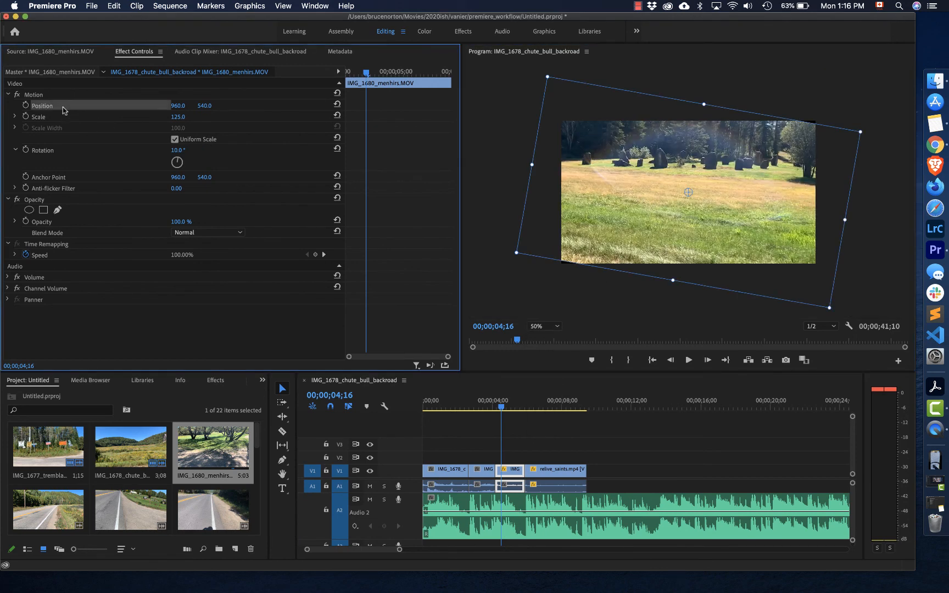
{"action": "mouse_move", "coordinate": [598, 142]}
{"action": "left_mouse_down"}
{"action": "mouse_move", "coordinate": [613, 158]}
{"action": "mouse_move", "coordinate": [616, 138]}
{"action": "mouse_move", "coordinate": [604, 148]}
{"action": "left_mouse_up"}
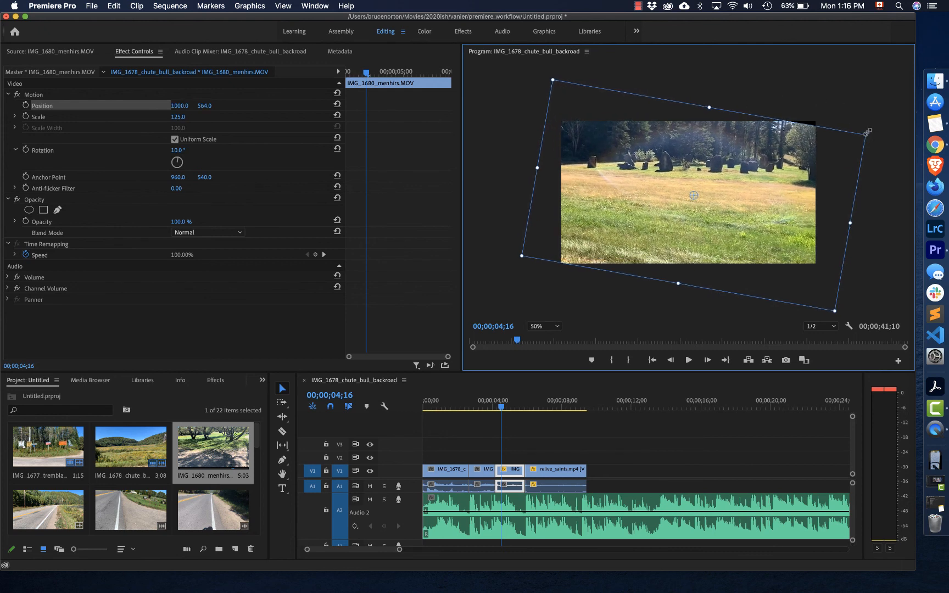
{"action": "left_click_drag", "start_coordinate": [866, 134], "coordinate": [872, 130]}
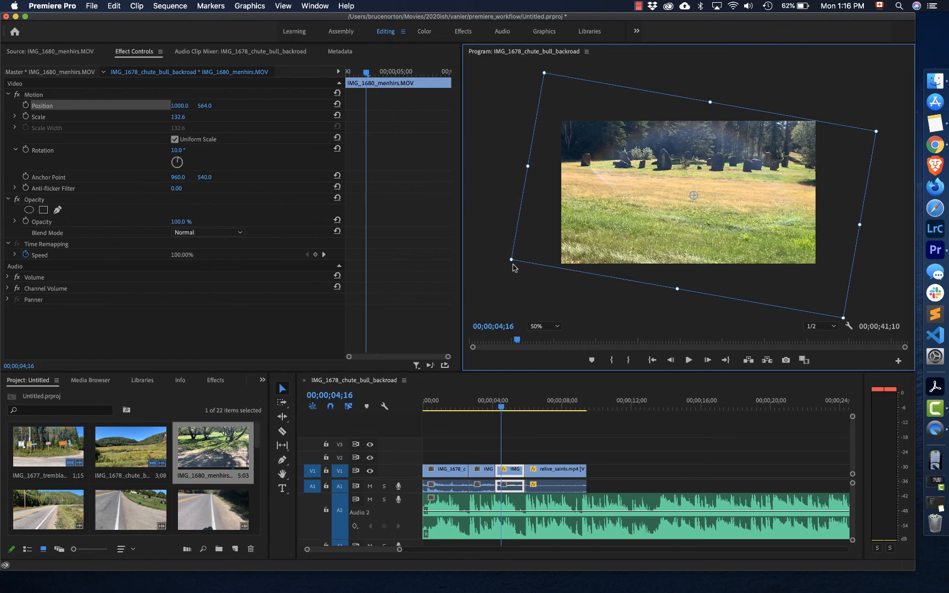
- Play the sequence from the reframed menhirs shot, then replay it from the start to check the result
{"action": "key", "text": "space"}
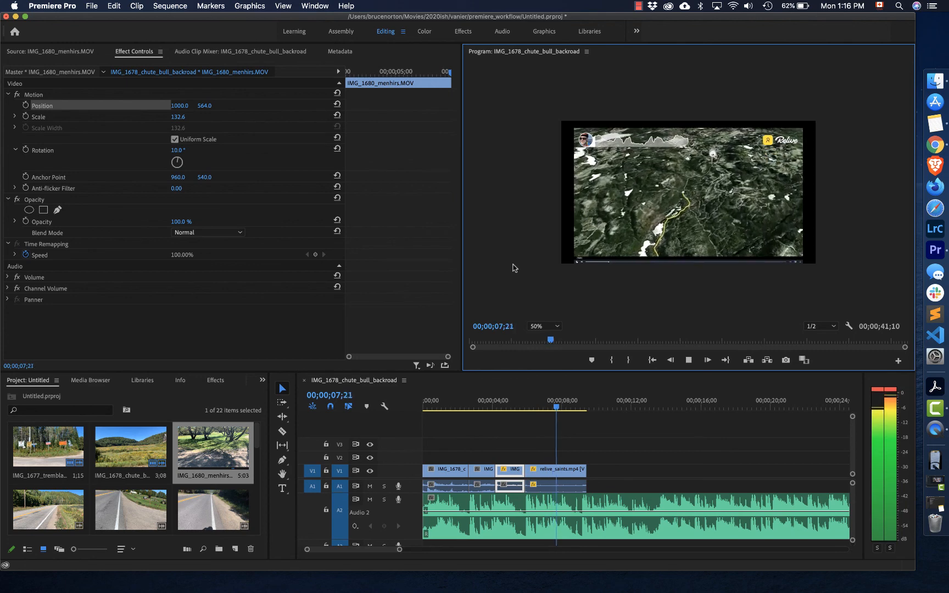
{"action": "key", "text": "space"}
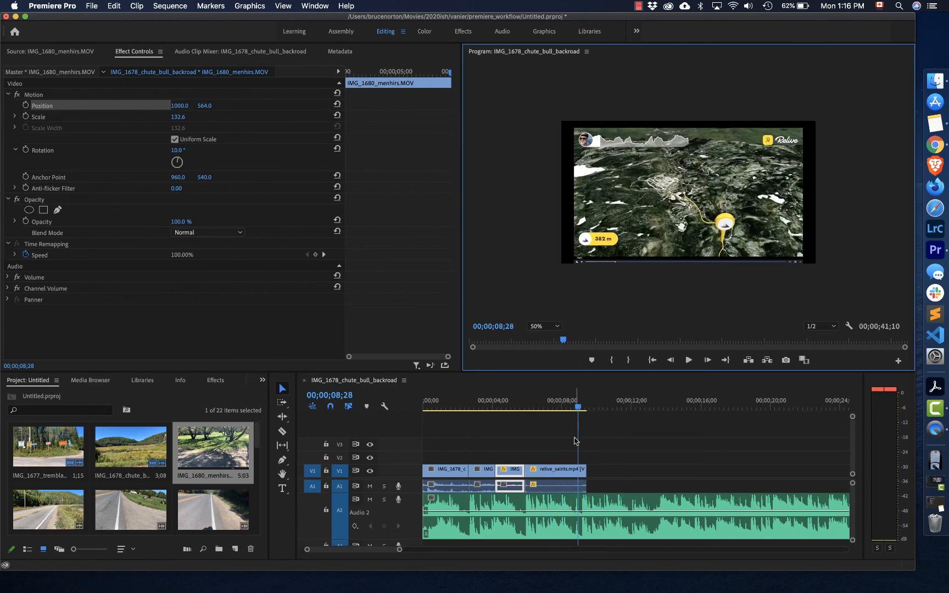
{"action": "left_click", "coordinate": [578, 416]}
{"action": "key", "text": "Home"}
{"action": "key", "text": "space"}
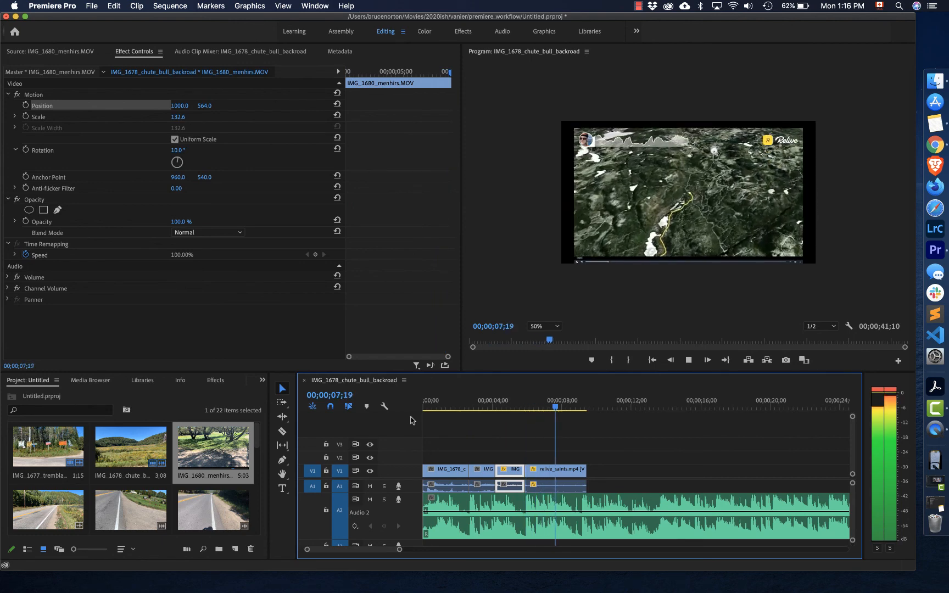
{"action": "key", "text": "space"}
- Fit the preview to the program monitor, widen the monitor and play the sequence from the start
{"action": "left_click", "coordinate": [545, 327]}
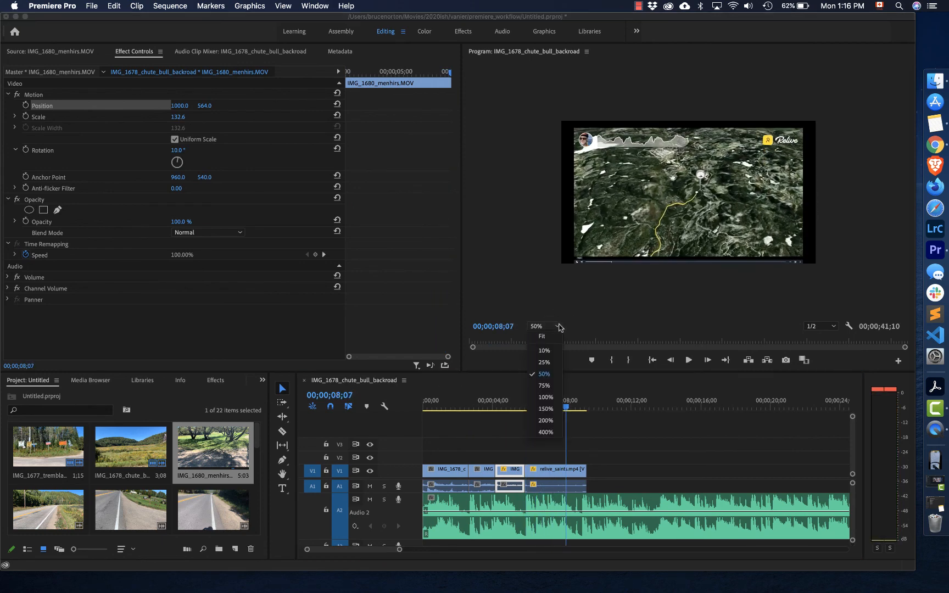
{"action": "left_click", "coordinate": [548, 338]}
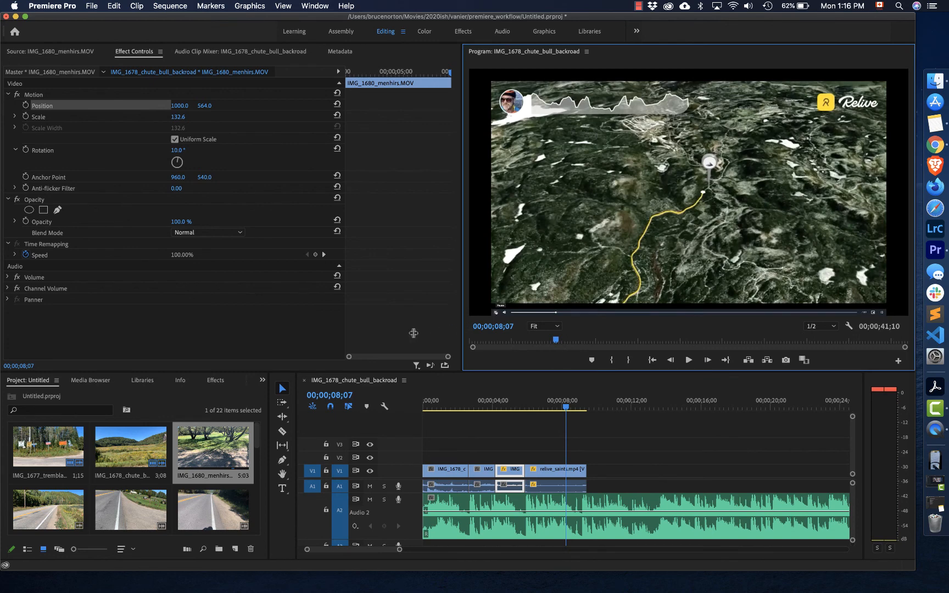
{"action": "left_click_drag", "start_coordinate": [461, 335], "coordinate": [382, 339]}
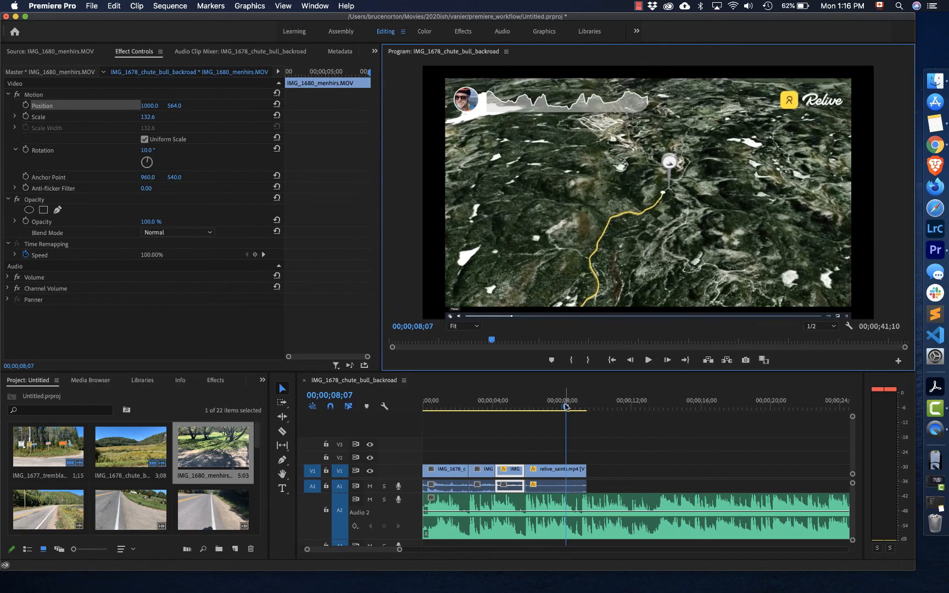
{"action": "left_click_drag", "start_coordinate": [566, 406], "coordinate": [407, 413]}
{"action": "key", "text": "space"}
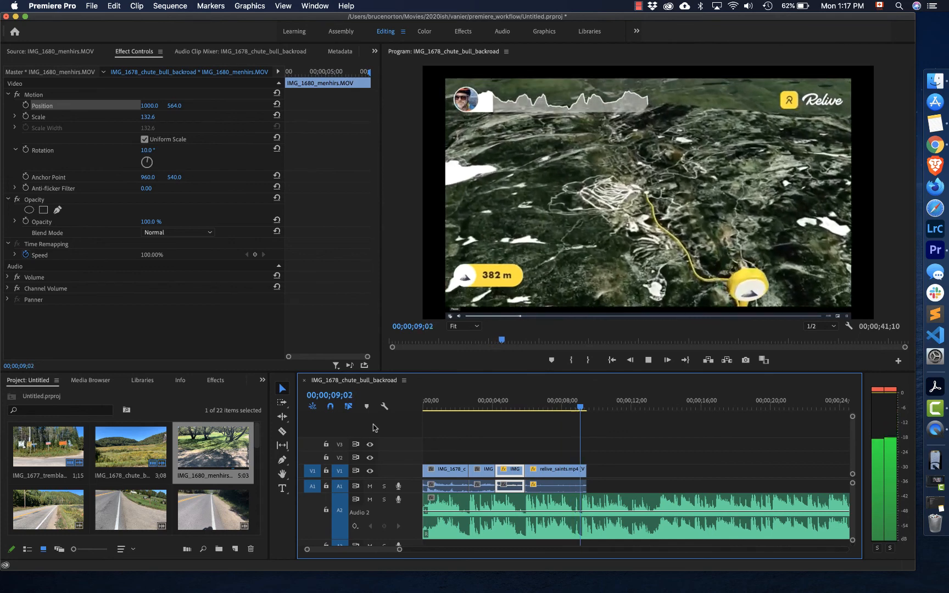
{"action": "key", "text": "space"}
- Unlink the relive_saints.mp4 clip in the sequence and delete its audio
{"action": "left_click", "coordinate": [574, 487]}
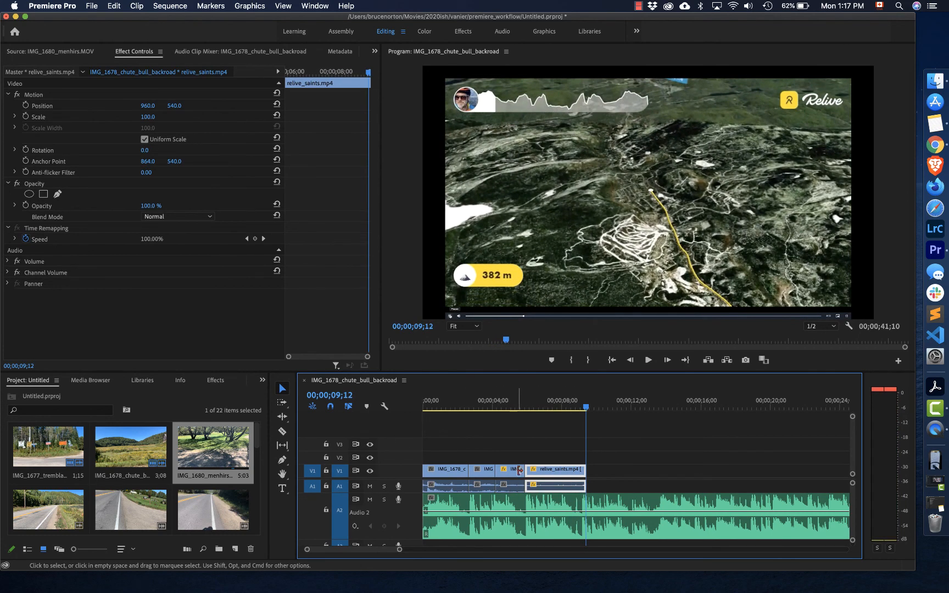
{"action": "right_click", "coordinate": [542, 470]}
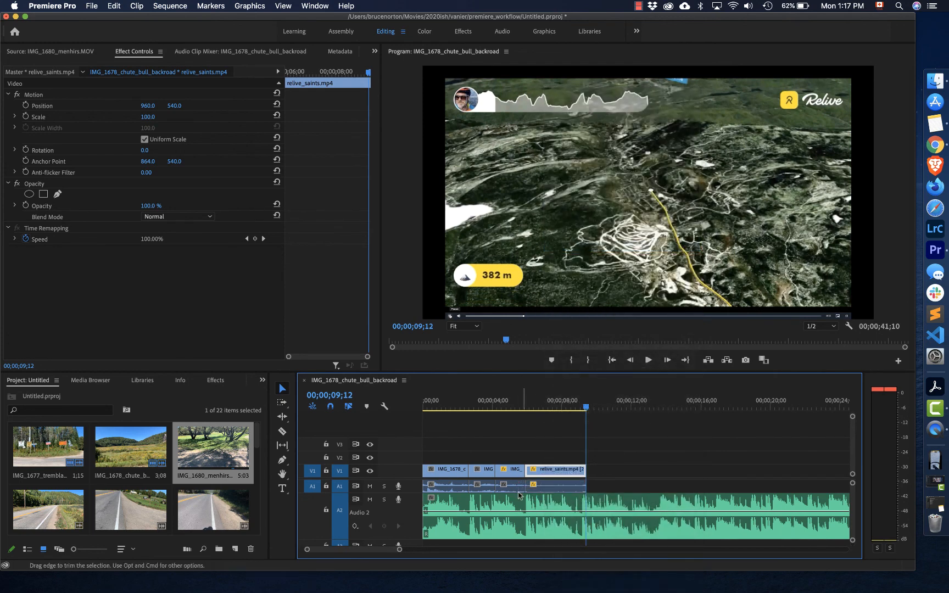
{"action": "left_click", "coordinate": [544, 487]}
{"action": "key", "text": "Delete"}
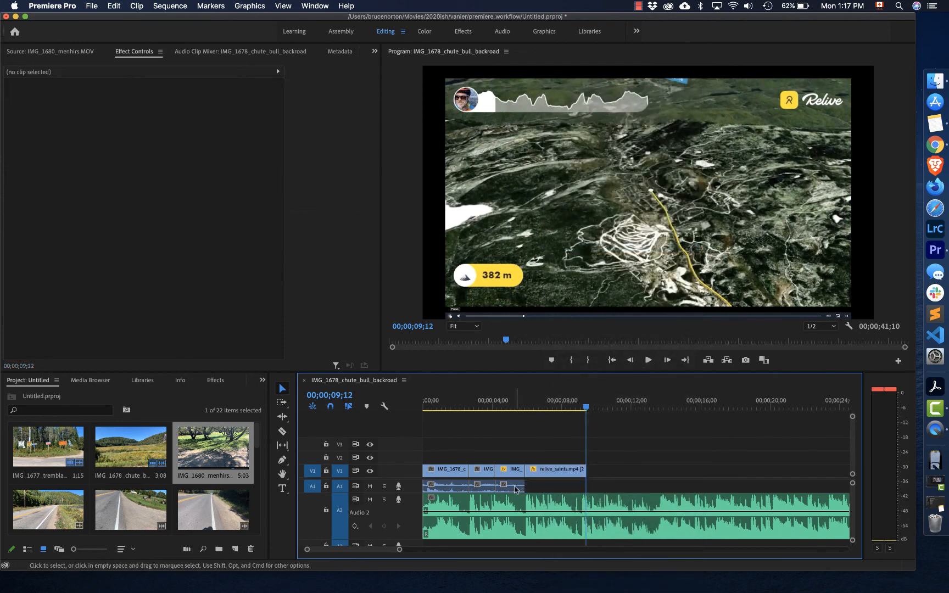
- Unlink the IMG_1680_menhirs.MOV clip from its audio and delete the audio part from A1
{"action": "left_click", "coordinate": [517, 487]}
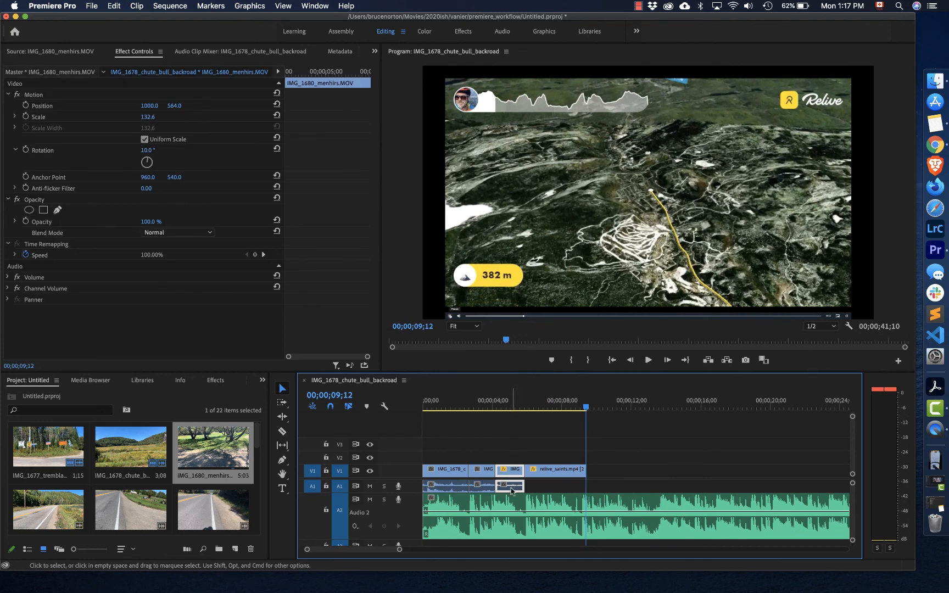
{"action": "right_click", "coordinate": [511, 491]}
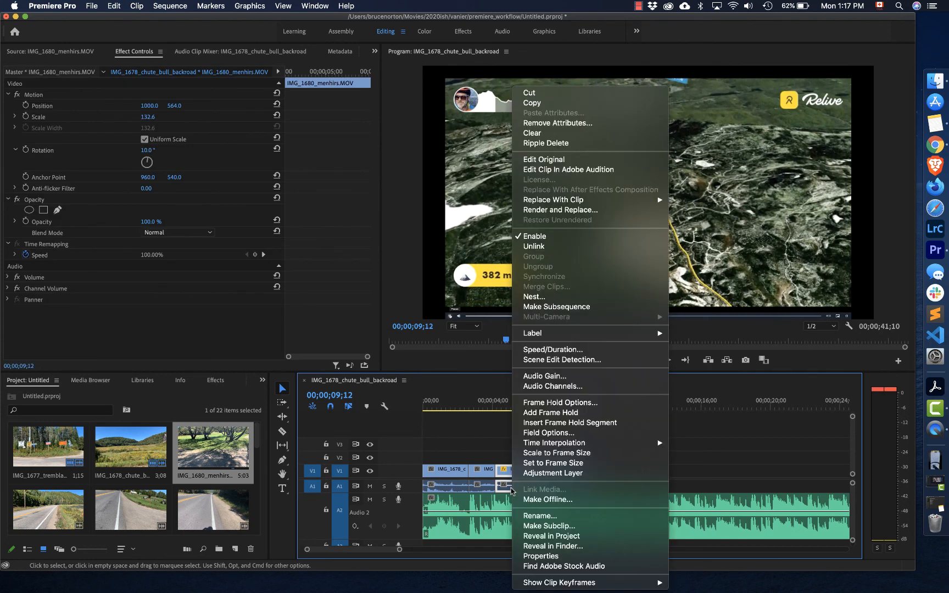
{"action": "left_click", "coordinate": [534, 247]}
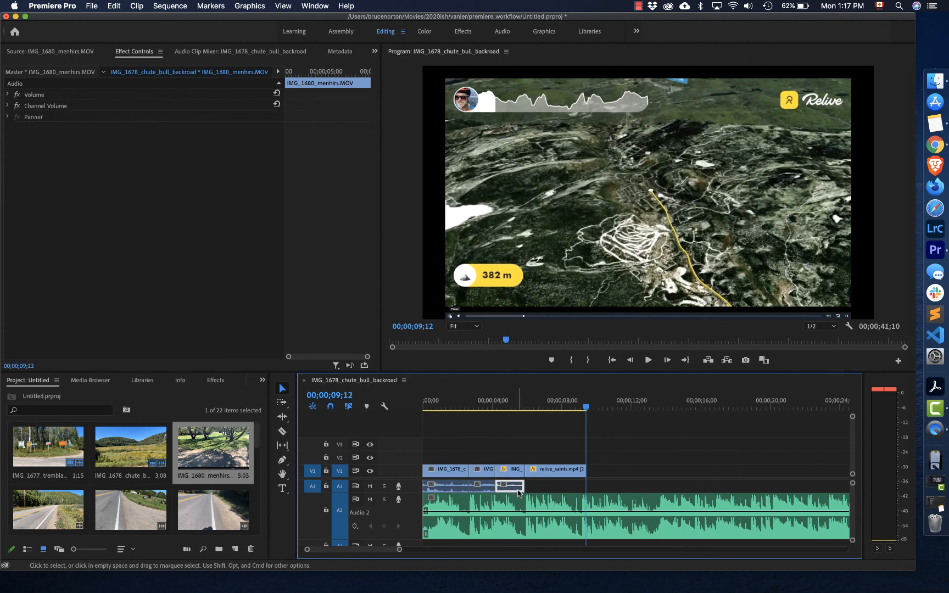
{"action": "key", "text": "Delete"}
- Unlink the IMG_1677_tremblant_signage.MOV and IMG_1678_chute_bull_backroad.MOV clips and delete their original audio
{"action": "left_click", "coordinate": [489, 491]}
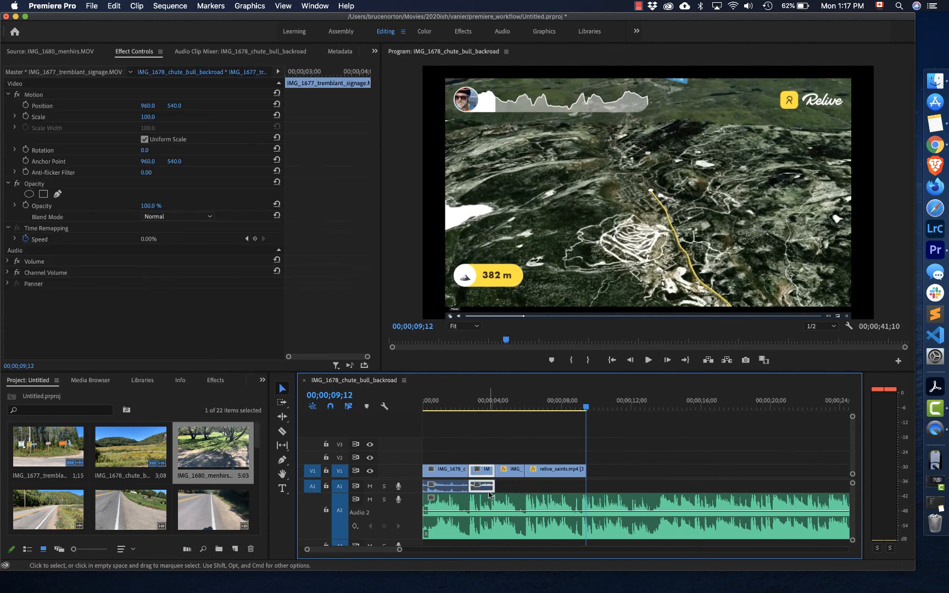
{"action": "right_click", "coordinate": [490, 495]}
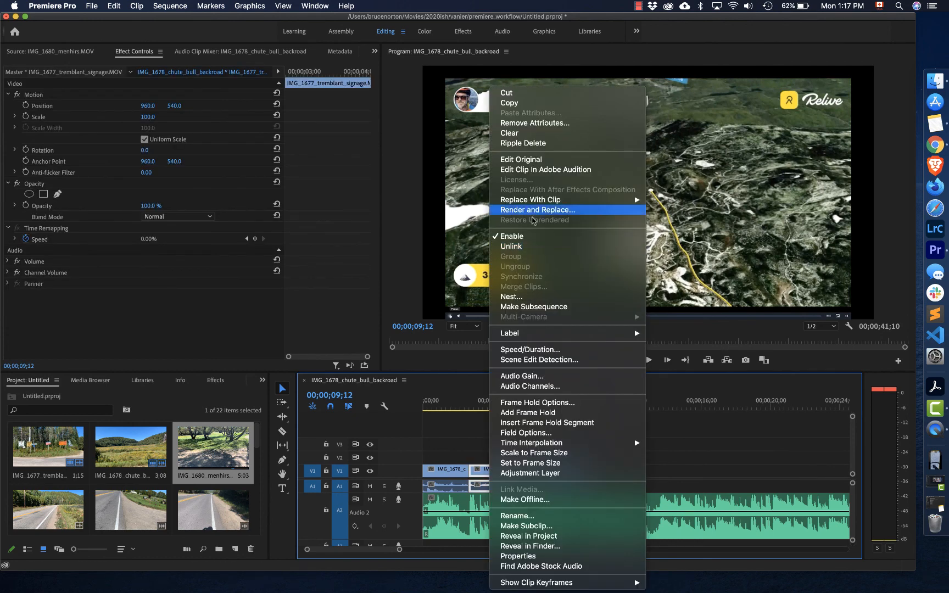
{"action": "left_click", "coordinate": [518, 252]}
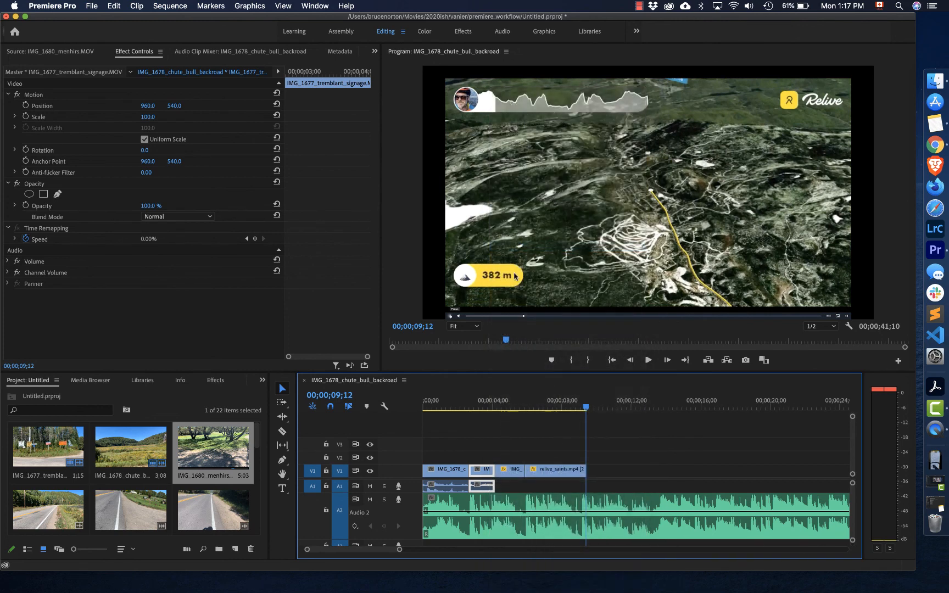
{"action": "left_click", "coordinate": [486, 487]}
{"action": "key", "text": "Delete"}
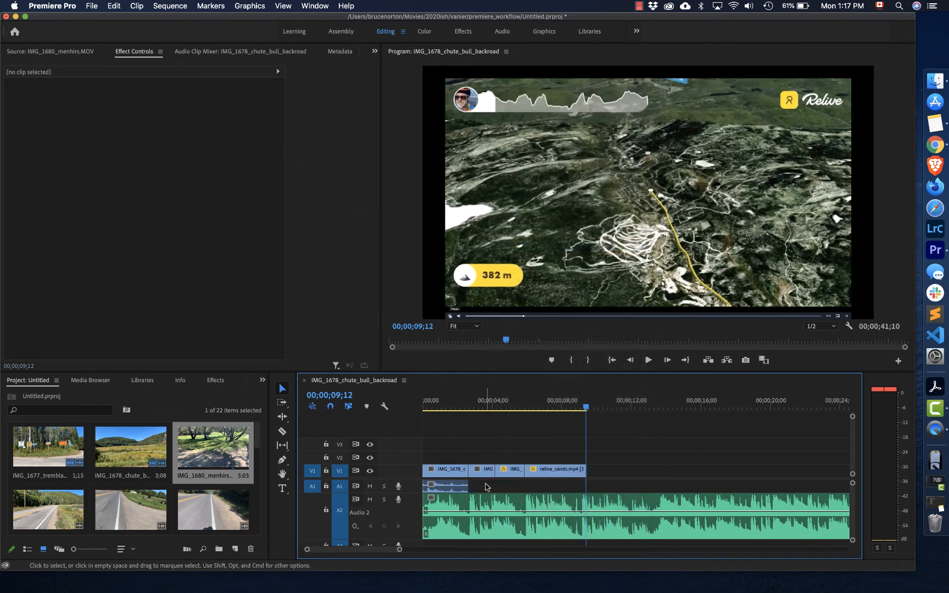
{"action": "left_click", "coordinate": [457, 490]}
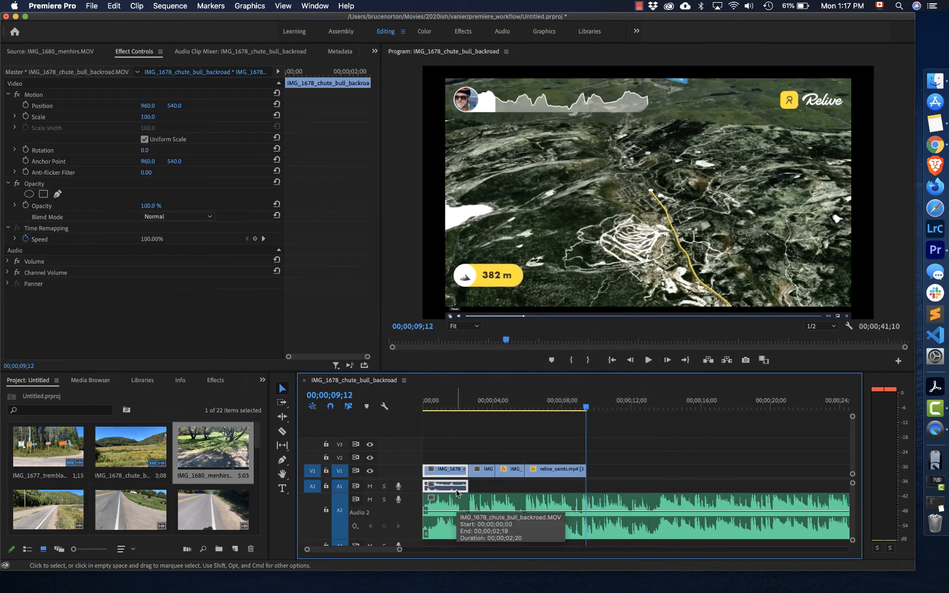
{"action": "right_click", "coordinate": [455, 490]}
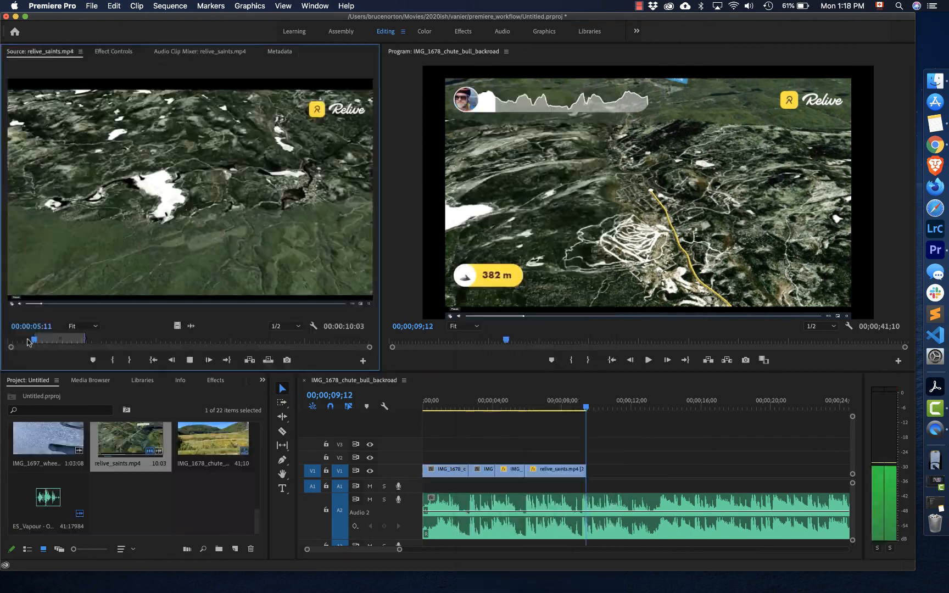
- Mark the relive_saints.mp4 source with an In point at 00:00:05:20 and an Out point at 00:01:10:14
{"action": "key", "text": "space"}
{"action": "left_click", "coordinate": [116, 365]}
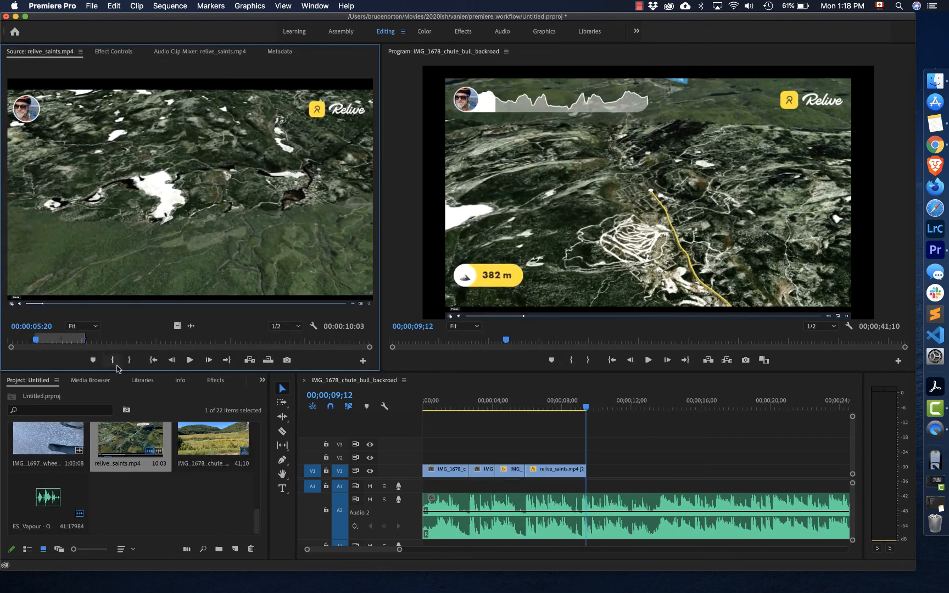
{"action": "left_click", "coordinate": [117, 365]}
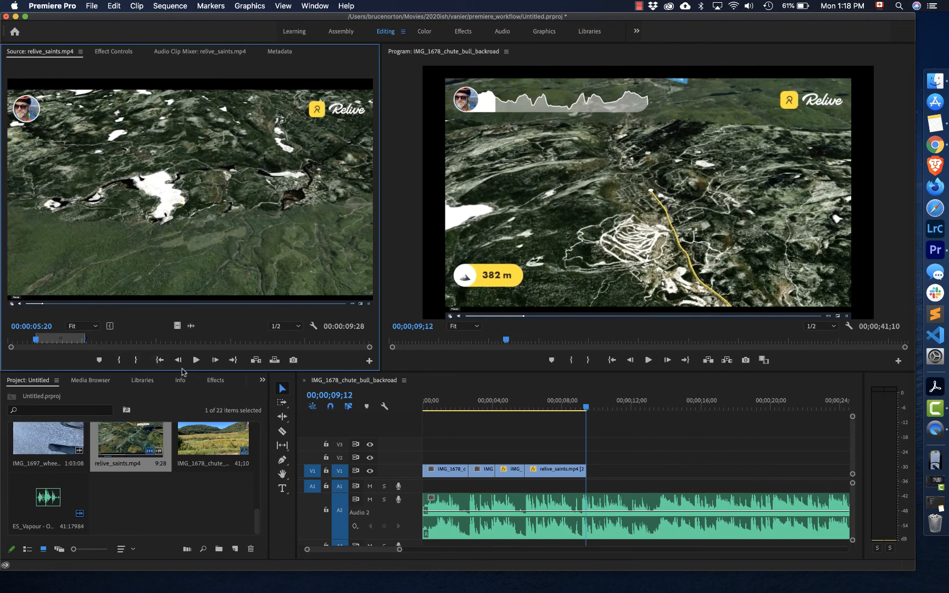
{"action": "left_click", "coordinate": [234, 362]}
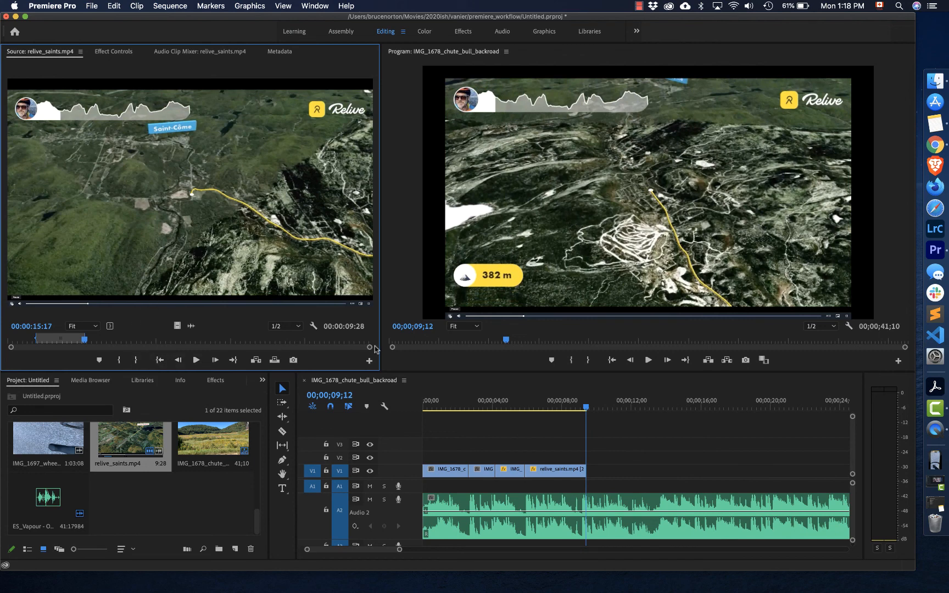
{"action": "left_click", "coordinate": [358, 341]}
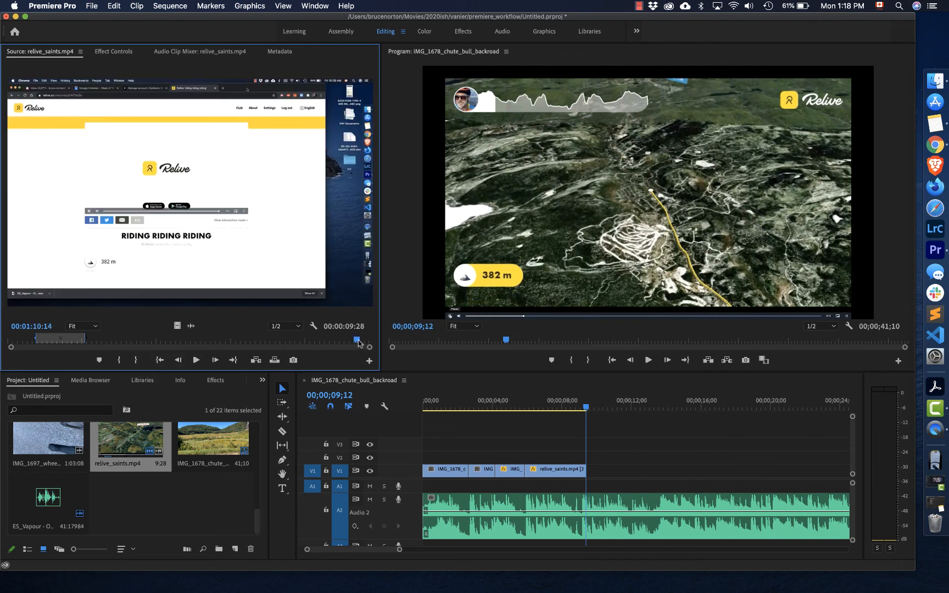
{"action": "left_click", "coordinate": [134, 361]}
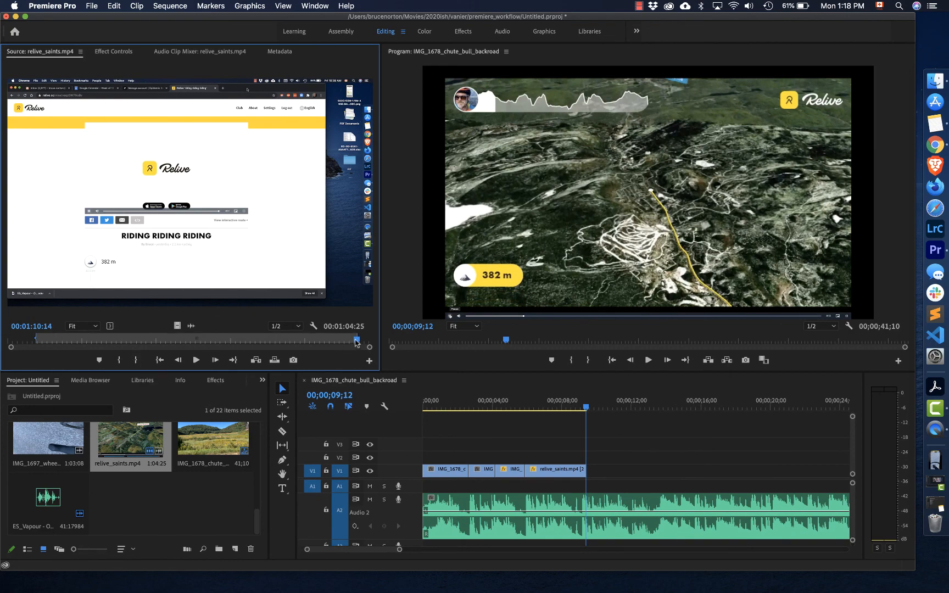
- Place the marked relive_saints.mp4 range after the last clip at 00;00;09;12 and unlink its video from its audio
{"action": "left_click_drag", "start_coordinate": [356, 343], "coordinate": [56, 343]}
{"action": "left_click_drag", "start_coordinate": [355, 466], "coordinate": [595, 471]}
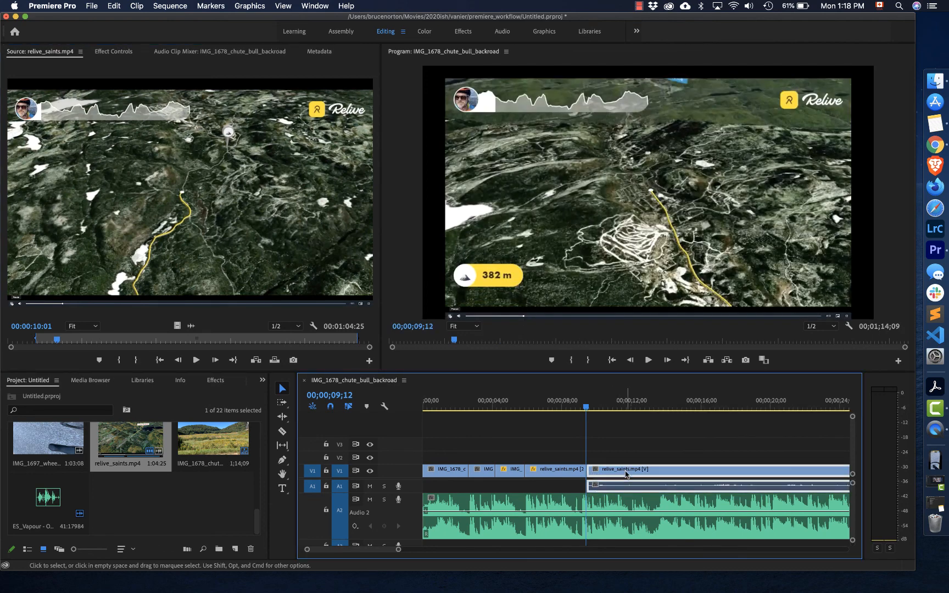
{"action": "right_click", "coordinate": [626, 475]}
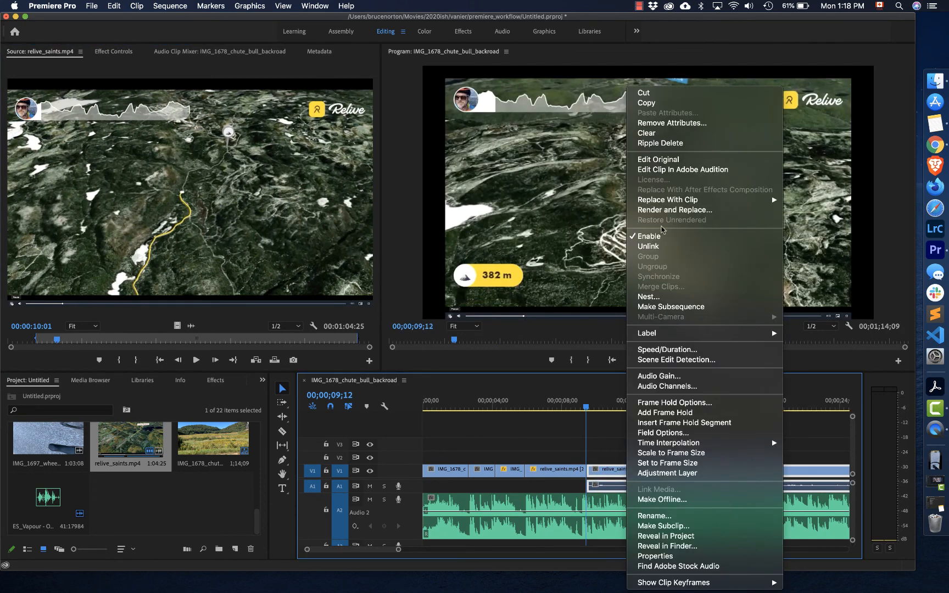
{"action": "left_click", "coordinate": [662, 246]}
- Delete the newly placed relive_saints.mp4 video, move its audio to the start of A1 and return the playhead to 00;00;00;00
{"action": "left_click", "coordinate": [633, 456]}
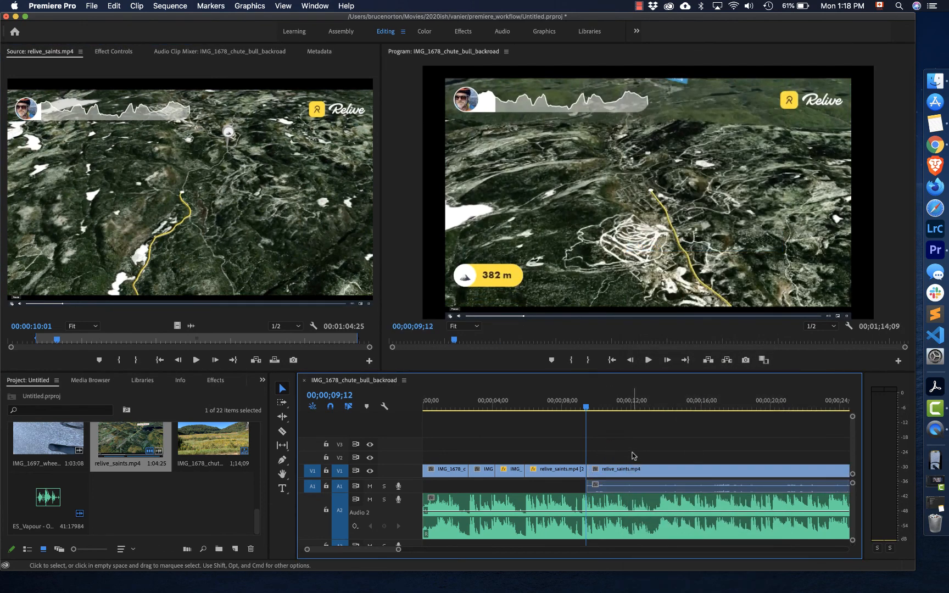
{"action": "left_click", "coordinate": [638, 467]}
{"action": "left_click_drag", "start_coordinate": [638, 468], "coordinate": [499, 487]}
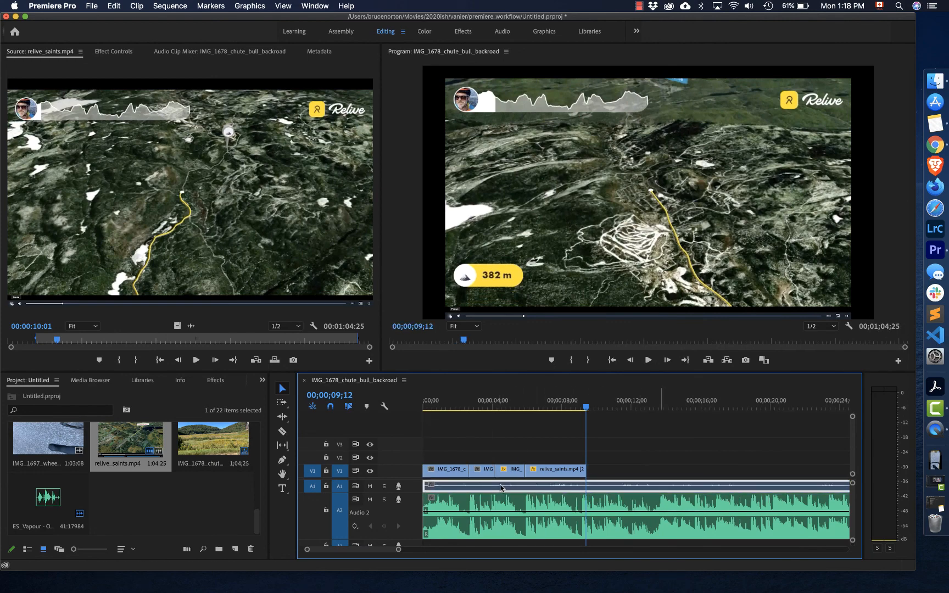
{"action": "left_click", "coordinate": [437, 408]}
{"action": "left_click_drag", "start_coordinate": [437, 407], "coordinate": [413, 410]}
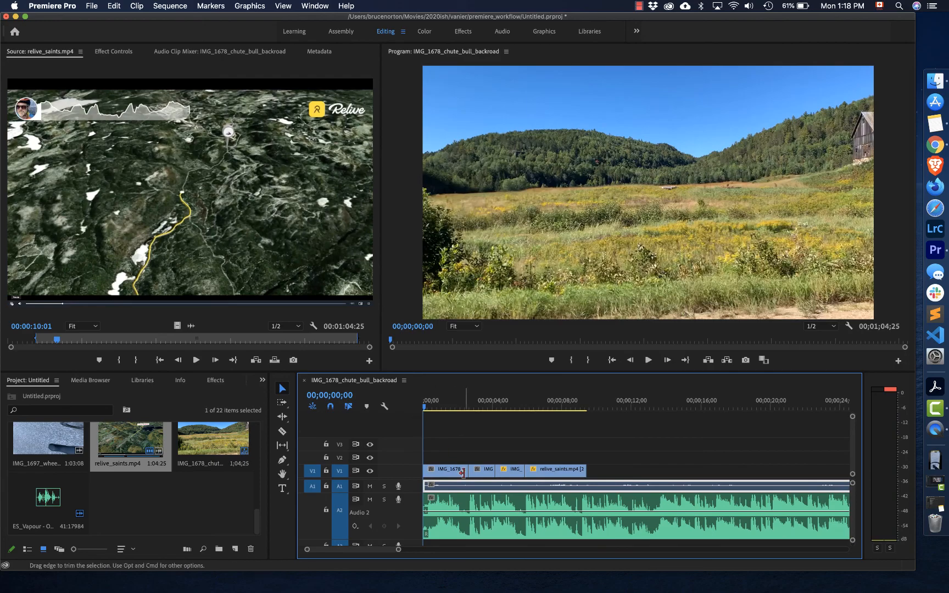
- Play back the opening and move the relive_saints.mp4 audio on A1 to start at the second video clip
{"action": "key", "text": "space"}
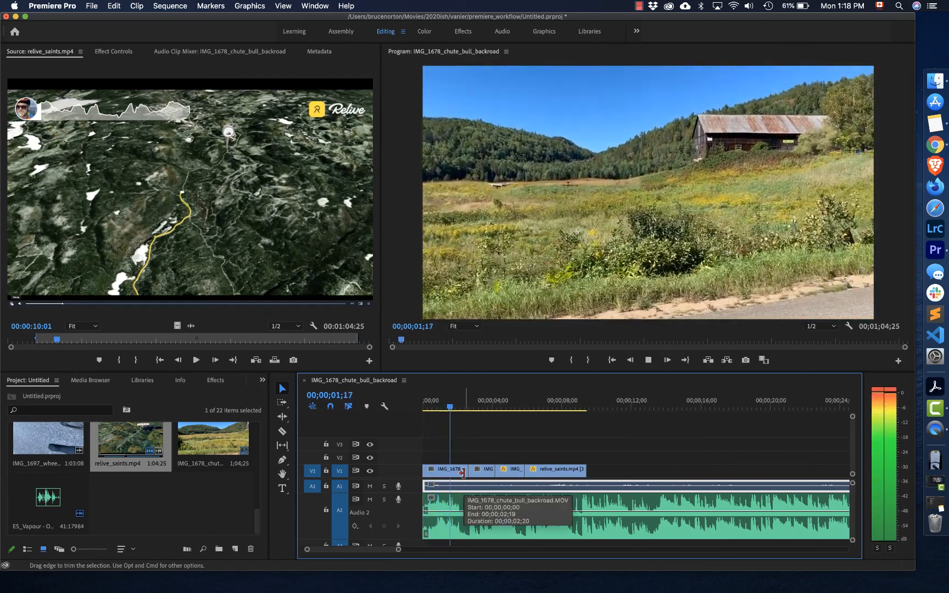
{"action": "key", "text": "space"}
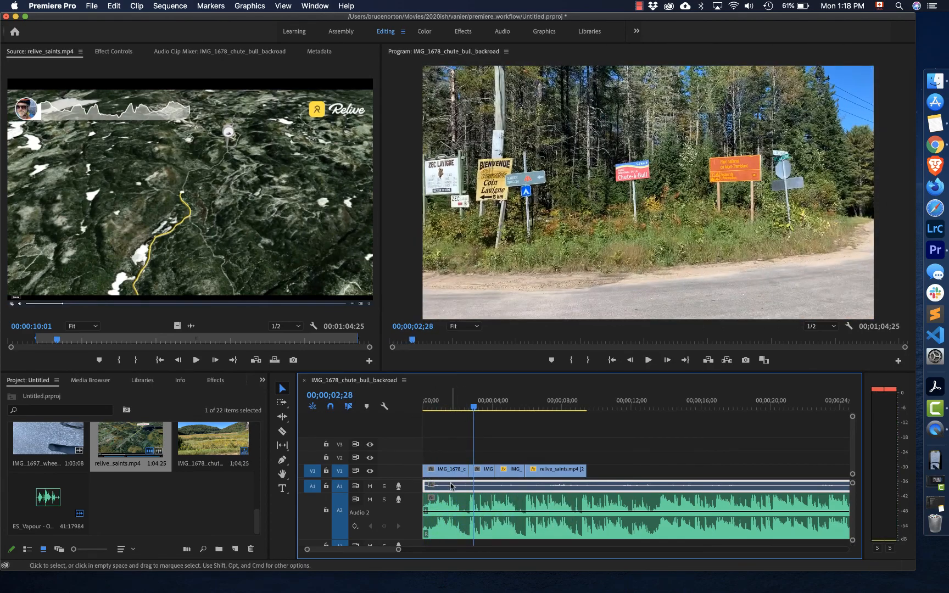
{"action": "left_click_drag", "start_coordinate": [451, 485], "coordinate": [493, 489]}
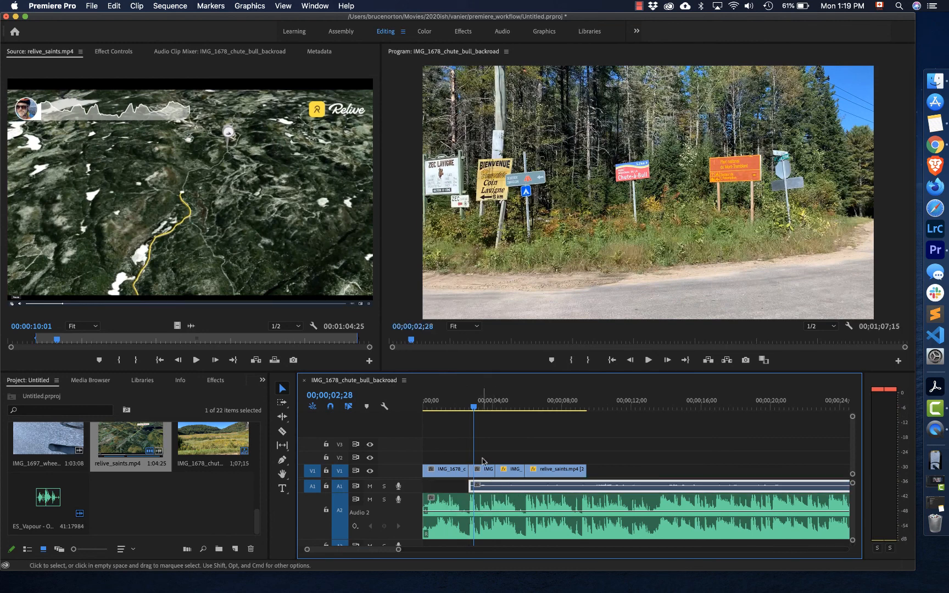
- Adjust the gain of the relive_saints.mp4 audio by 12 dB and play back the mix with the music
{"action": "right_click", "coordinate": [499, 488]}
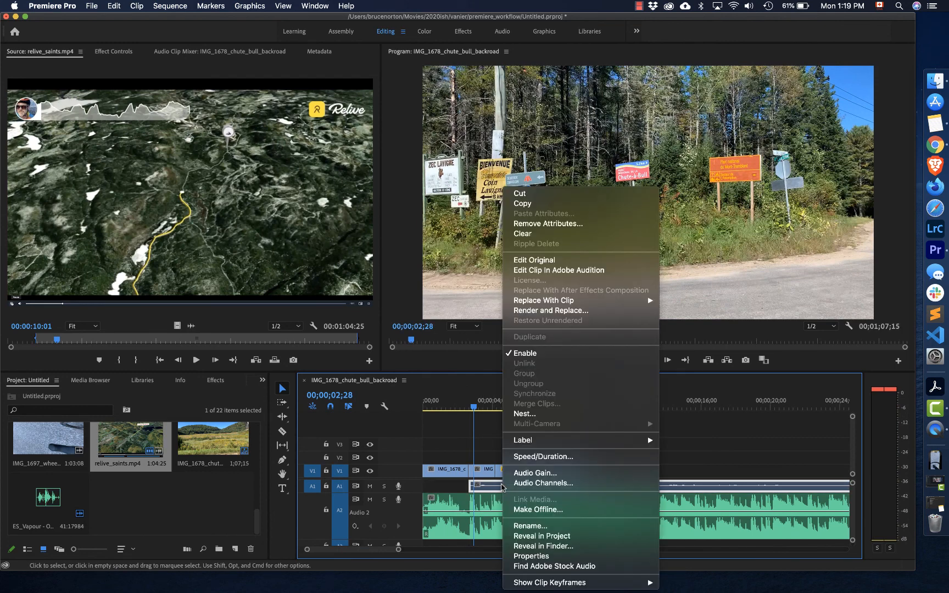
{"action": "left_click", "coordinate": [541, 476]}
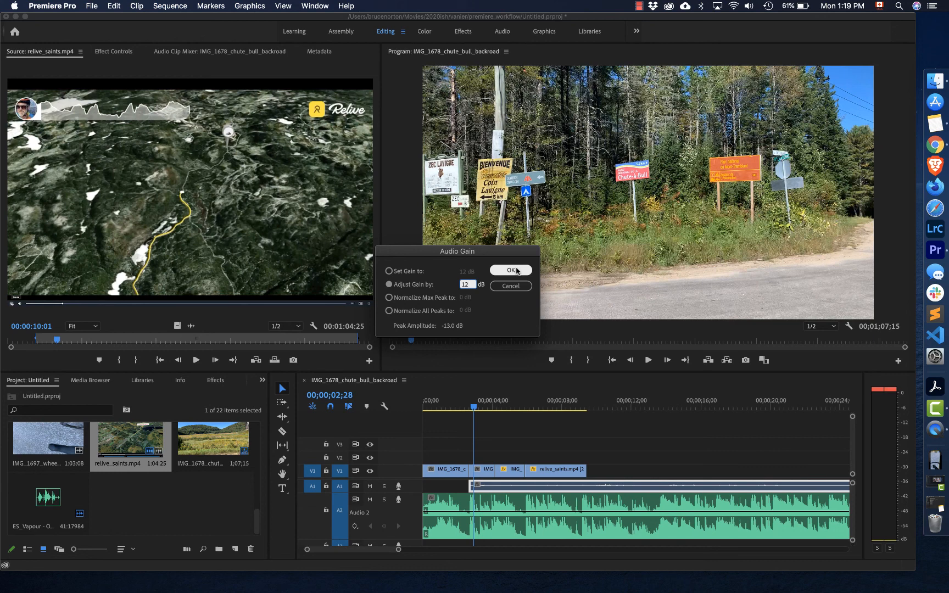
{"action": "left_click", "coordinate": [516, 270]}
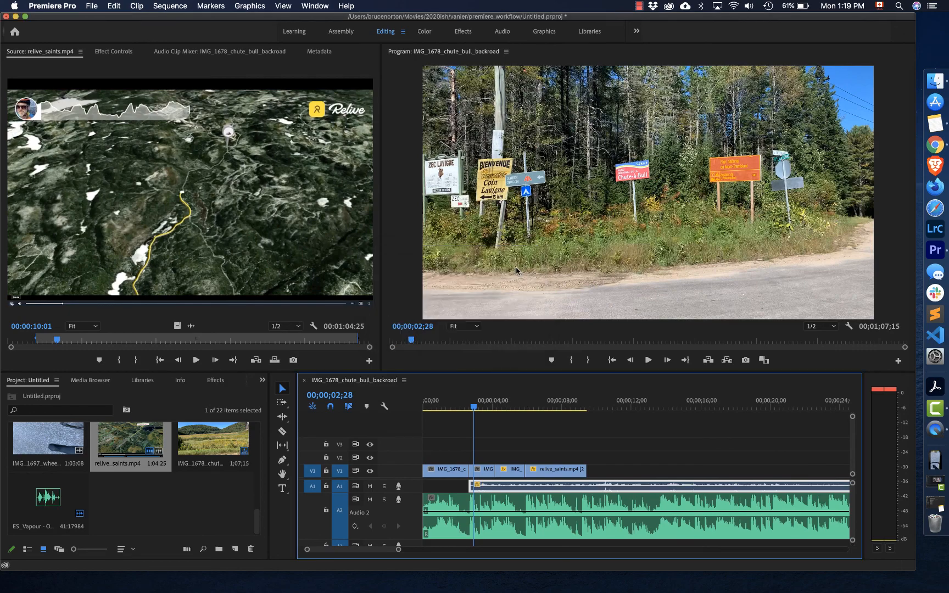
{"action": "key", "text": "space"}
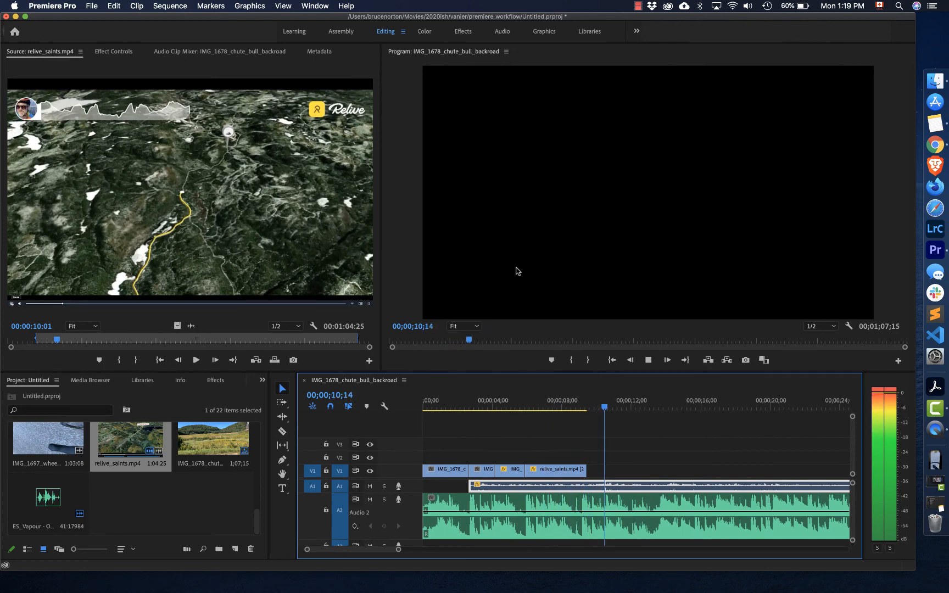
{"action": "key", "text": "space"}
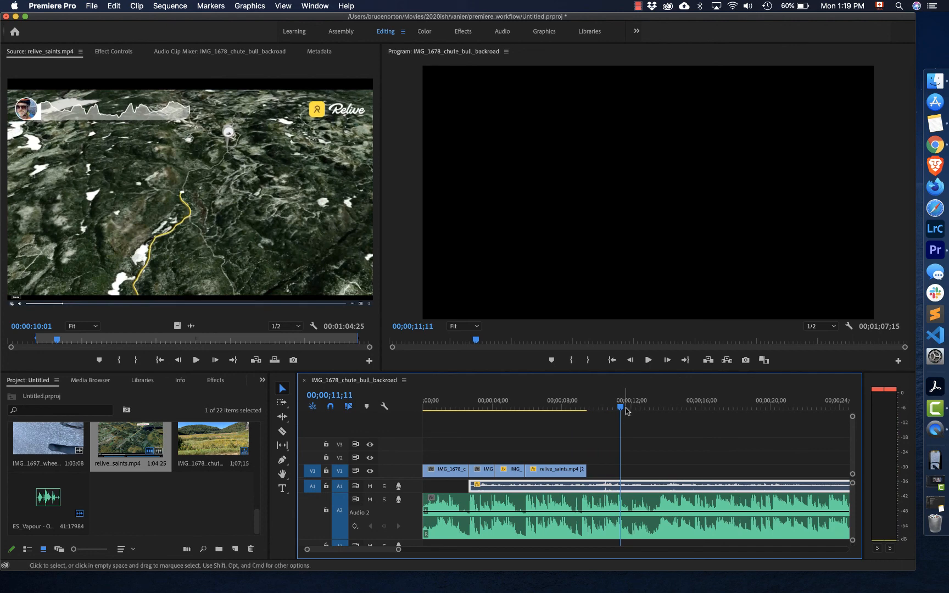
{"action": "left_click_drag", "start_coordinate": [620, 407], "coordinate": [600, 413]}
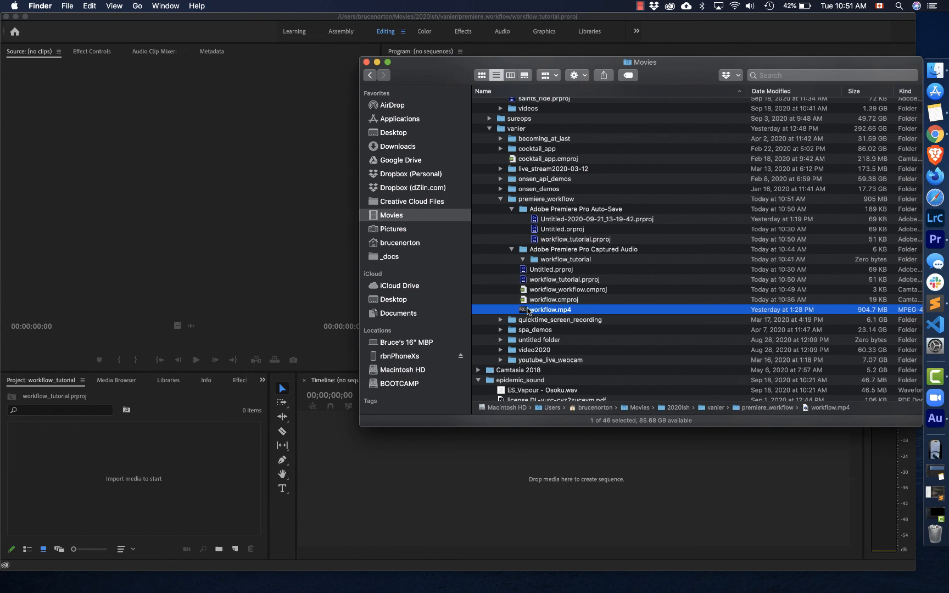
- Import workflow.mp4 from the premiere_workflow folder into the workflow_tutorial project and create a sequence from it
{"action": "left_click_drag", "start_coordinate": [528, 311], "coordinate": [160, 448]}
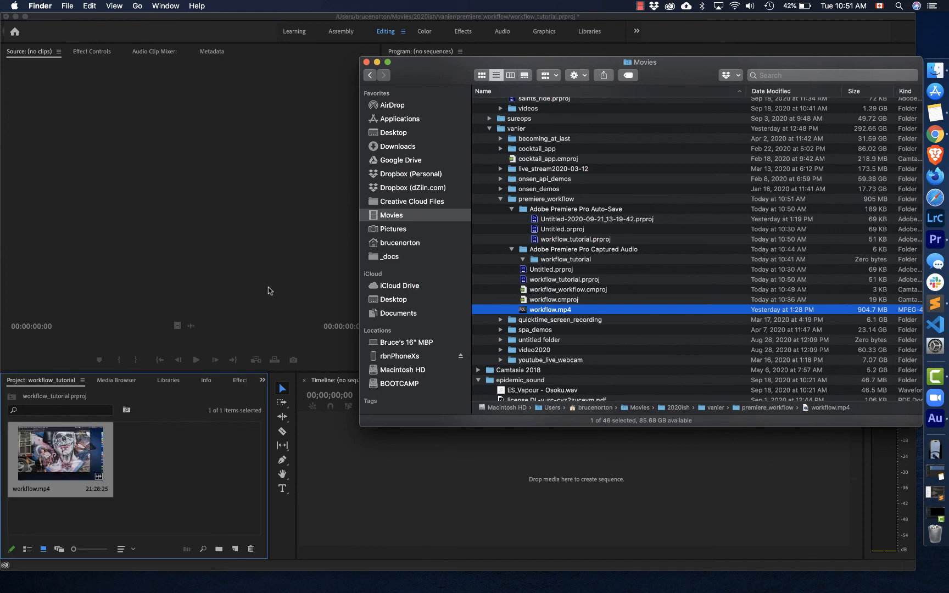
{"action": "left_click", "coordinate": [147, 474]}
{"action": "double_click", "coordinate": [62, 463]}
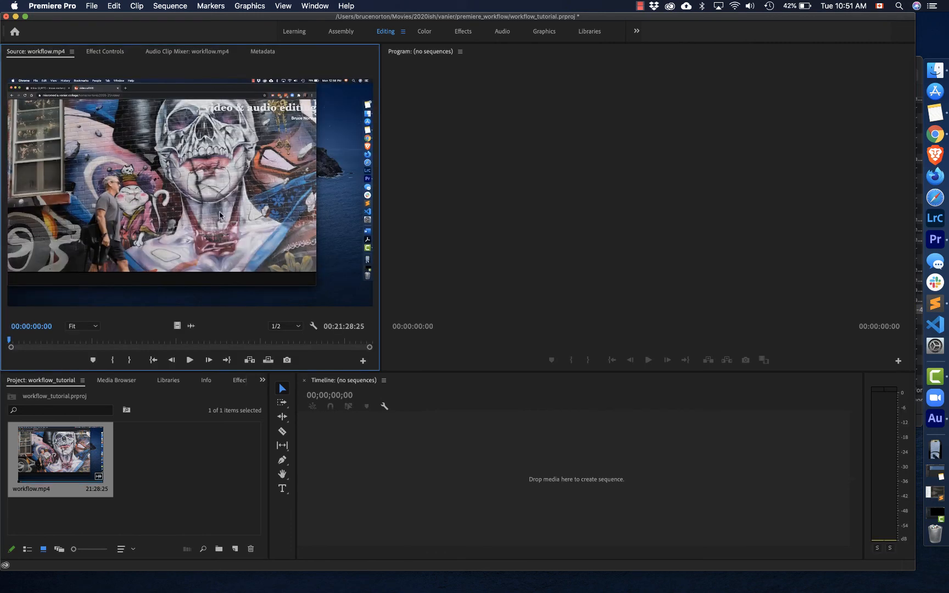
{"action": "left_click_drag", "start_coordinate": [219, 221], "coordinate": [364, 488]}
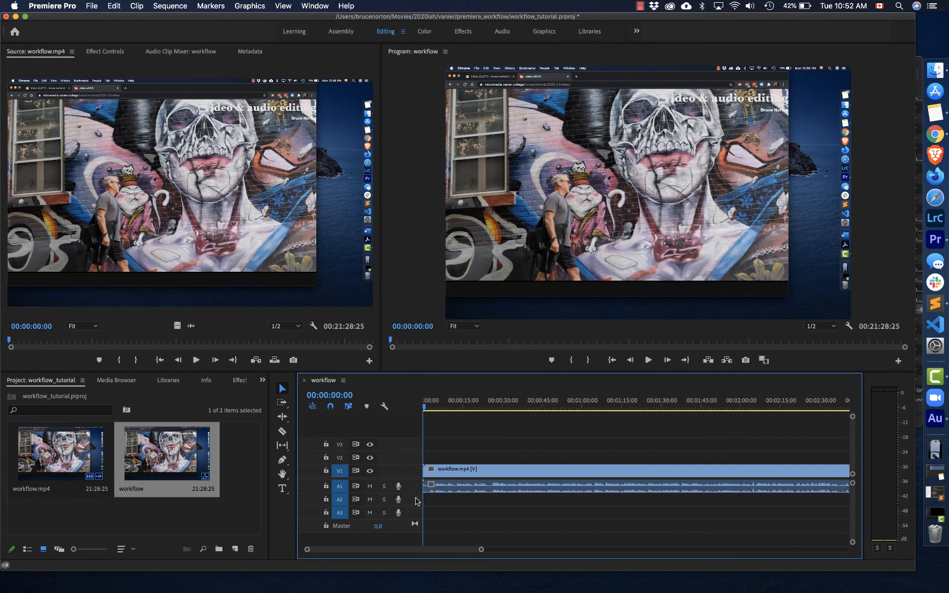
- Split workflow.mp4 at 00:00:12:26 and ripple delete the section before the cut
{"action": "left_click_drag", "start_coordinate": [416, 502], "coordinate": [416, 528]}
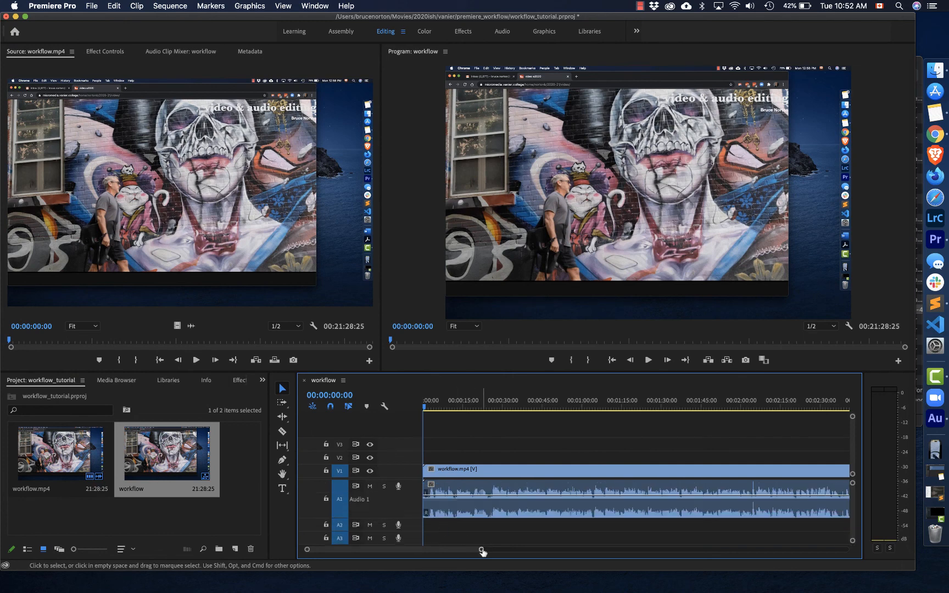
{"action": "left_click_drag", "start_coordinate": [481, 551], "coordinate": [455, 562]}
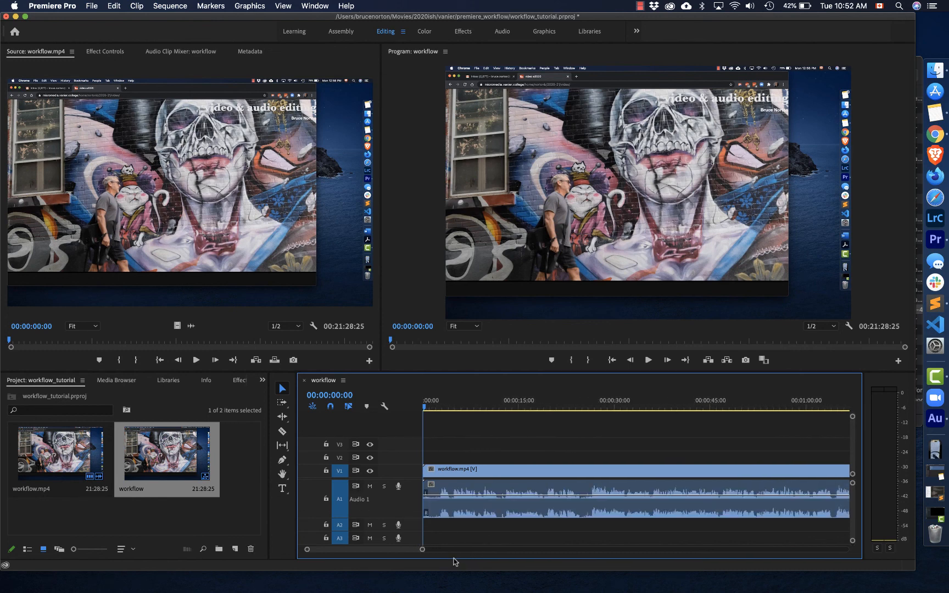
{"action": "key", "text": "space"}
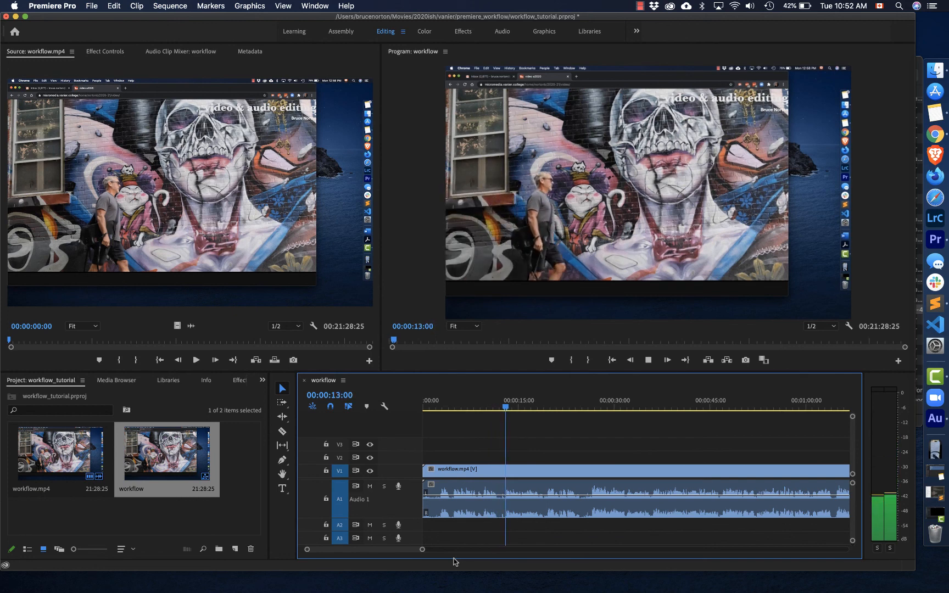
{"action": "key", "text": "space"}
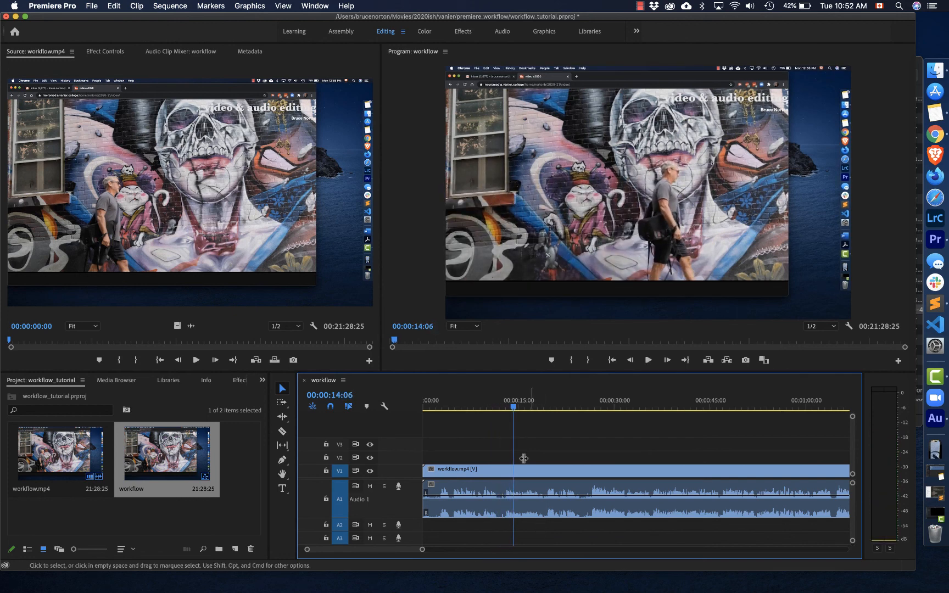
{"action": "left_click_drag", "start_coordinate": [515, 409], "coordinate": [507, 412]}
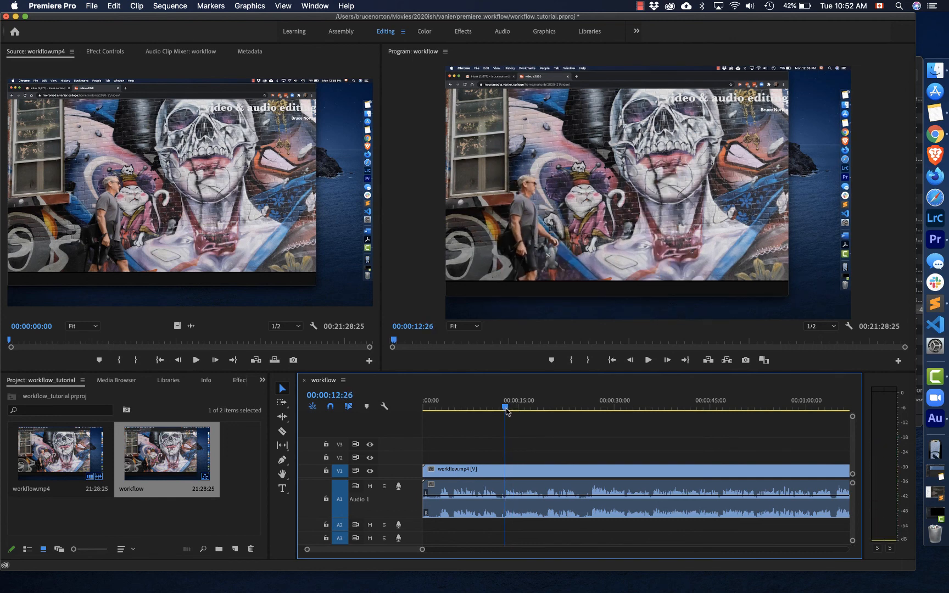
{"action": "key", "text": "super+k"}
{"action": "left_click", "coordinate": [468, 471]}
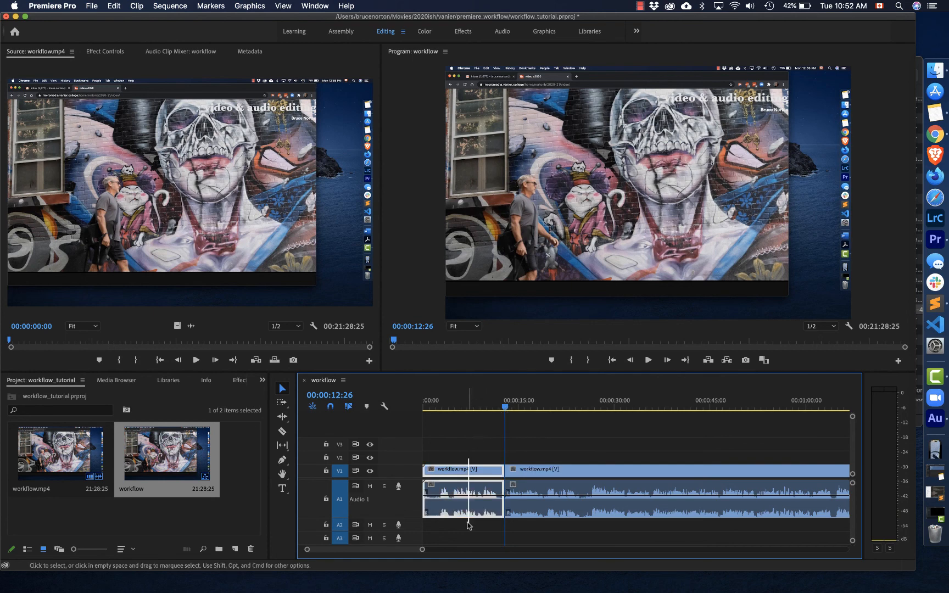
{"action": "right_click", "coordinate": [470, 516]}
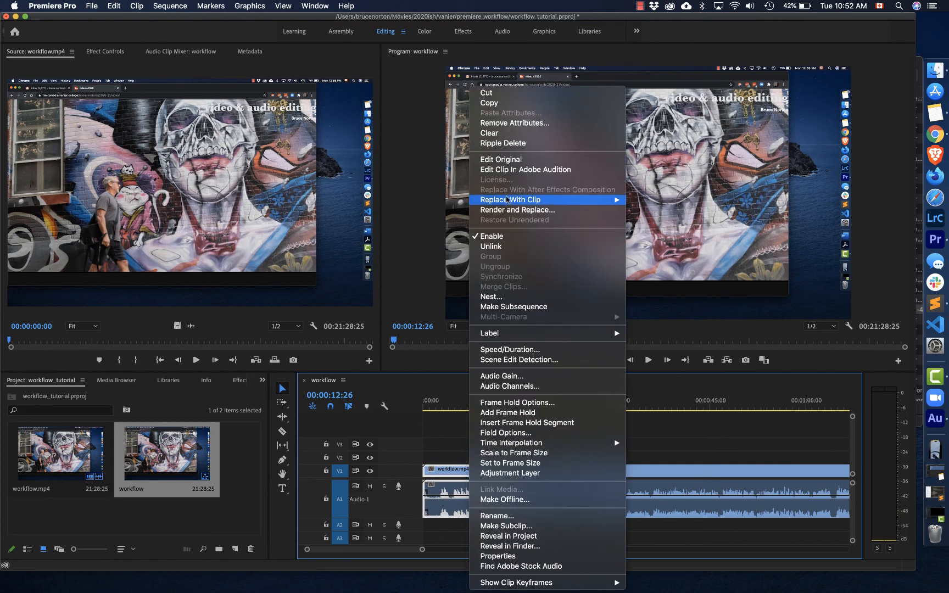
{"action": "left_click", "coordinate": [519, 144]}
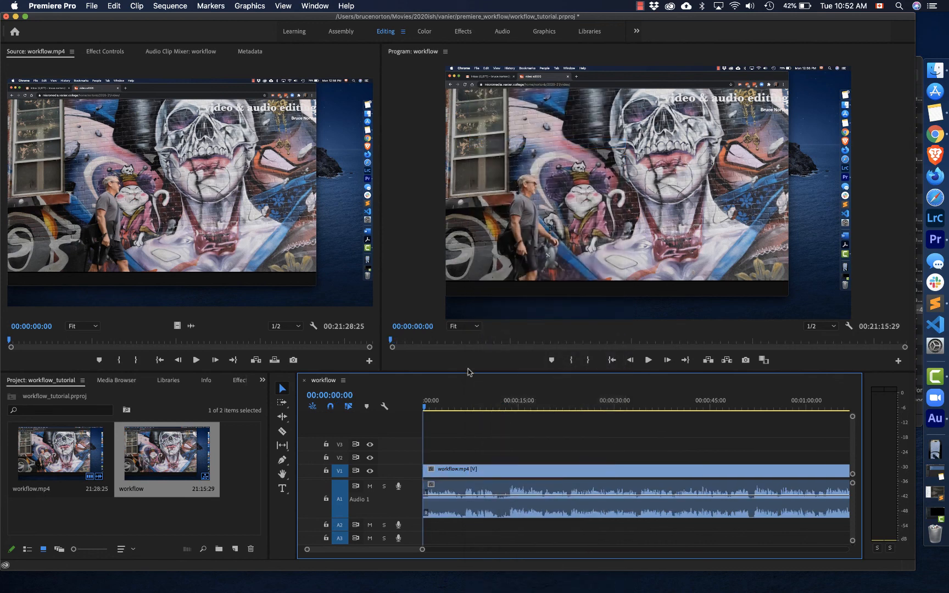
- Open the trimmed workflow.mp4 clip for audio editing in Adobe Audition, with the spectral frequency display shown
{"action": "right_click", "coordinate": [465, 491]}
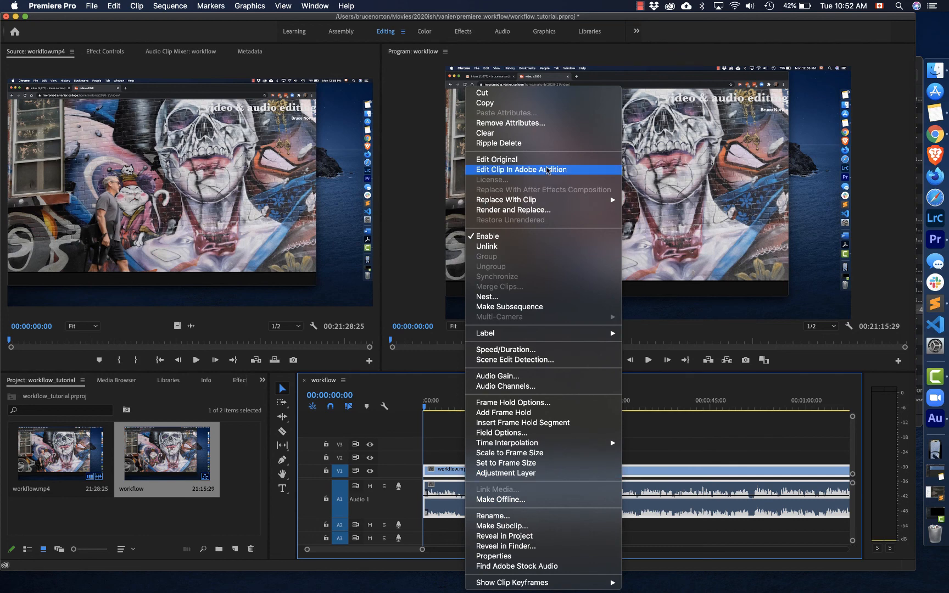
{"action": "left_click", "coordinate": [548, 170]}
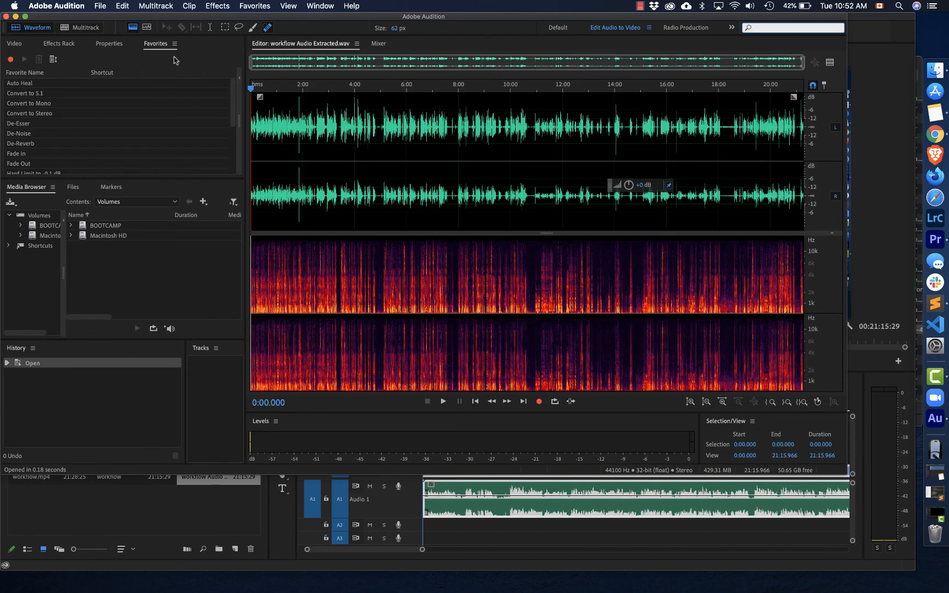
{"action": "left_click", "coordinate": [132, 27]}
{"action": "left_click", "coordinate": [132, 27]}
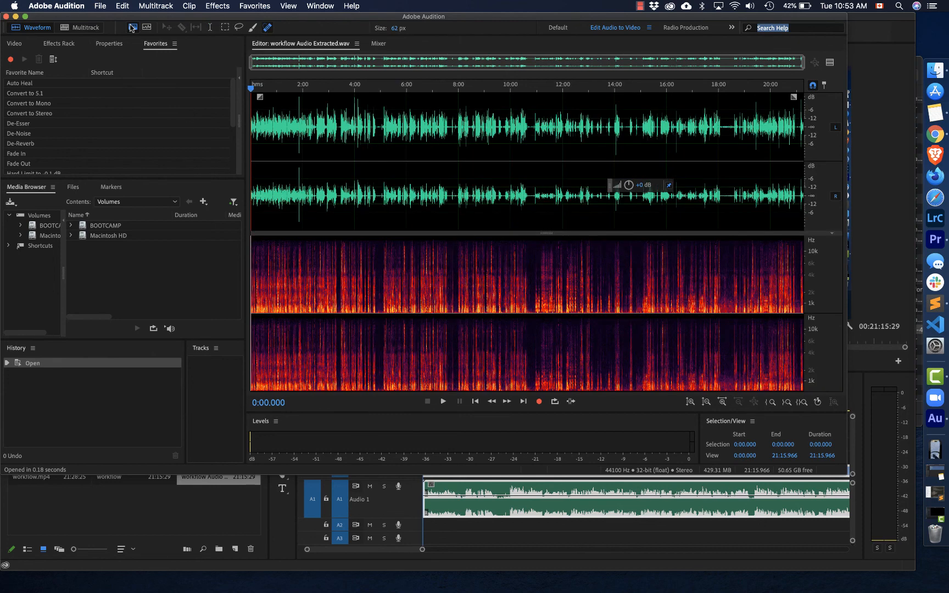
{"action": "left_click", "coordinate": [132, 27]}
{"action": "left_click", "coordinate": [133, 27]}
- Normalize the extracted workflow audio to -3 dB and apply the De-Noise favorite to it
{"action": "left_click", "coordinate": [806, 65]}
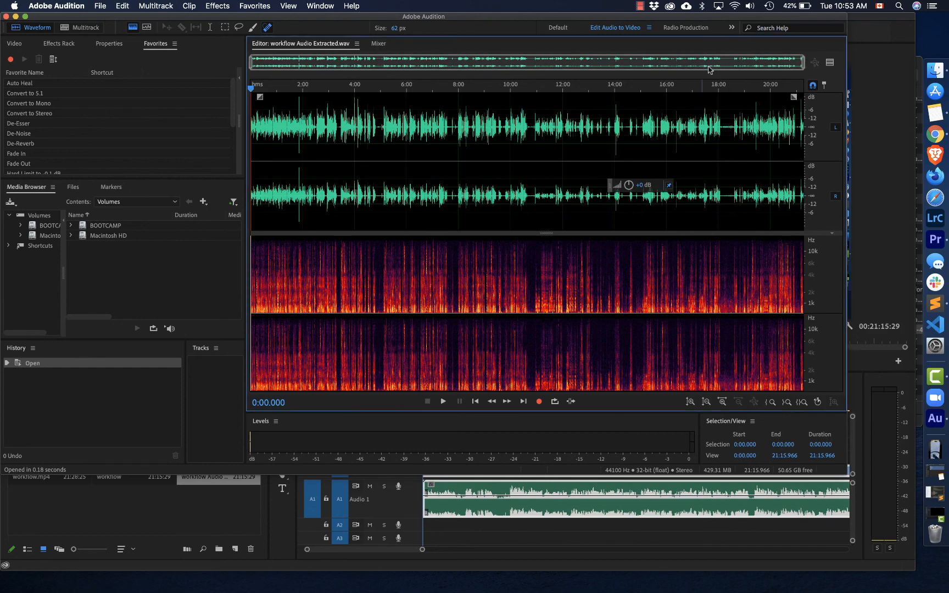
{"action": "left_click_drag", "start_coordinate": [804, 65], "coordinate": [380, 84]}
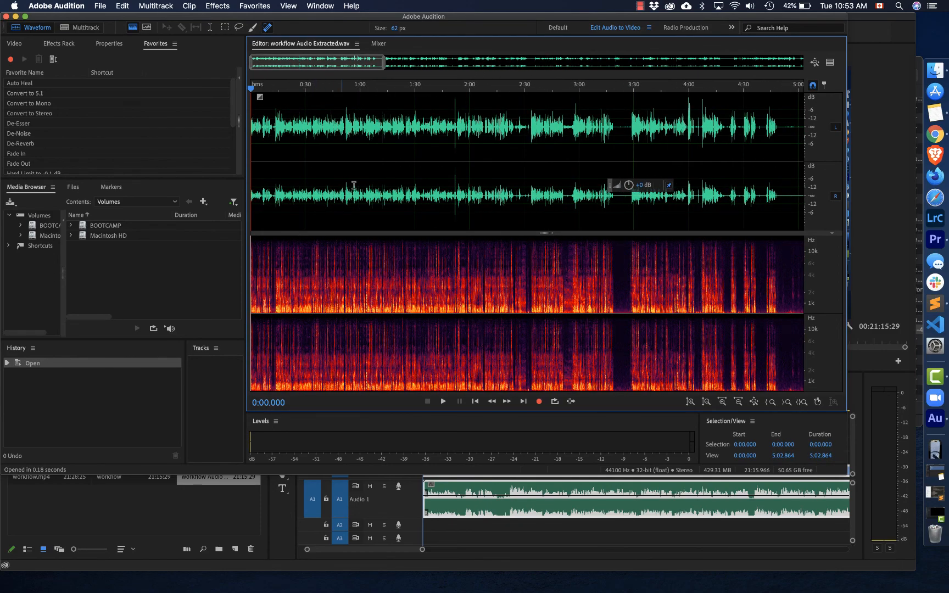
{"action": "left_click_drag", "start_coordinate": [384, 62], "coordinate": [339, 62]}
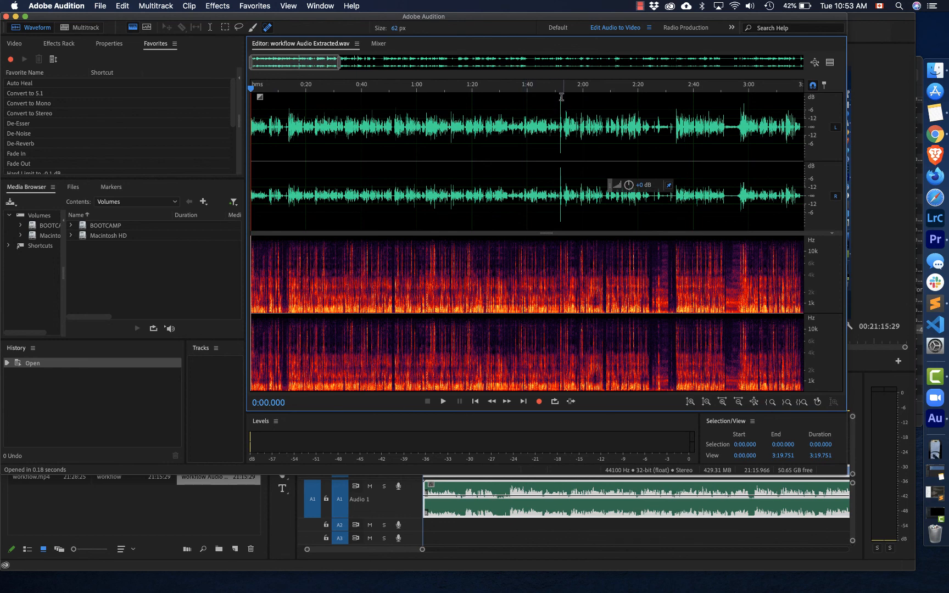
{"action": "left_click", "coordinate": [265, 5]}
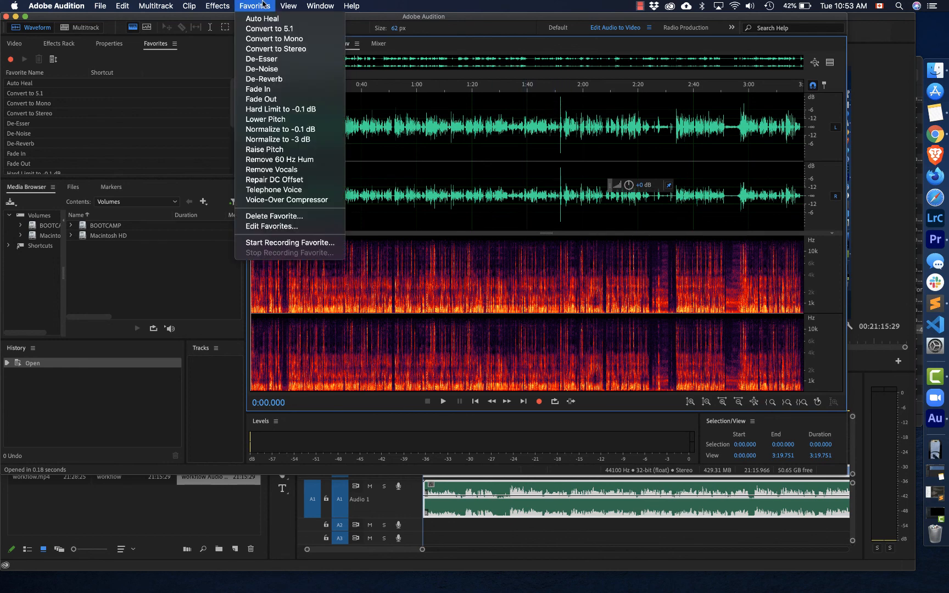
{"action": "left_click", "coordinate": [286, 140]}
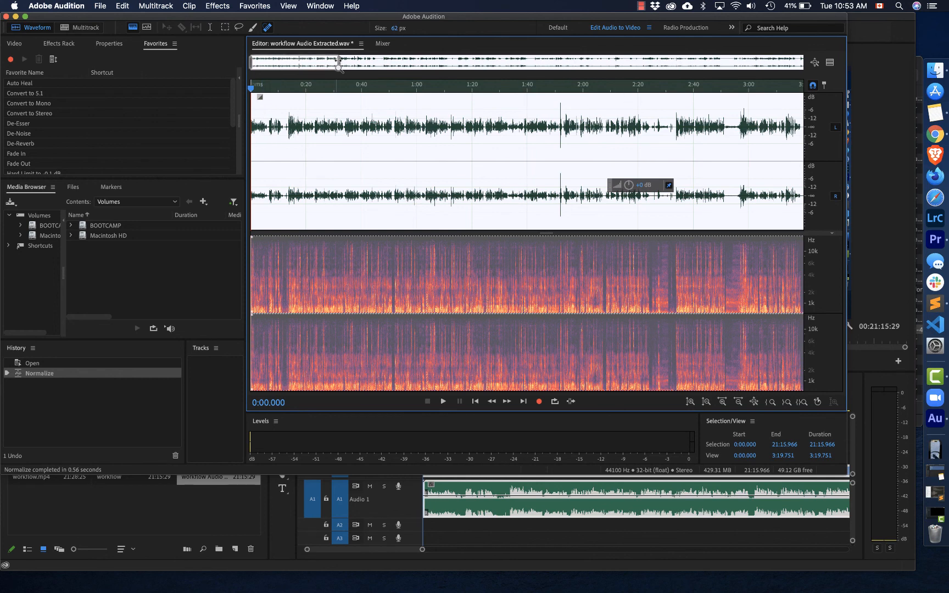
{"action": "left_click", "coordinate": [267, 9]}
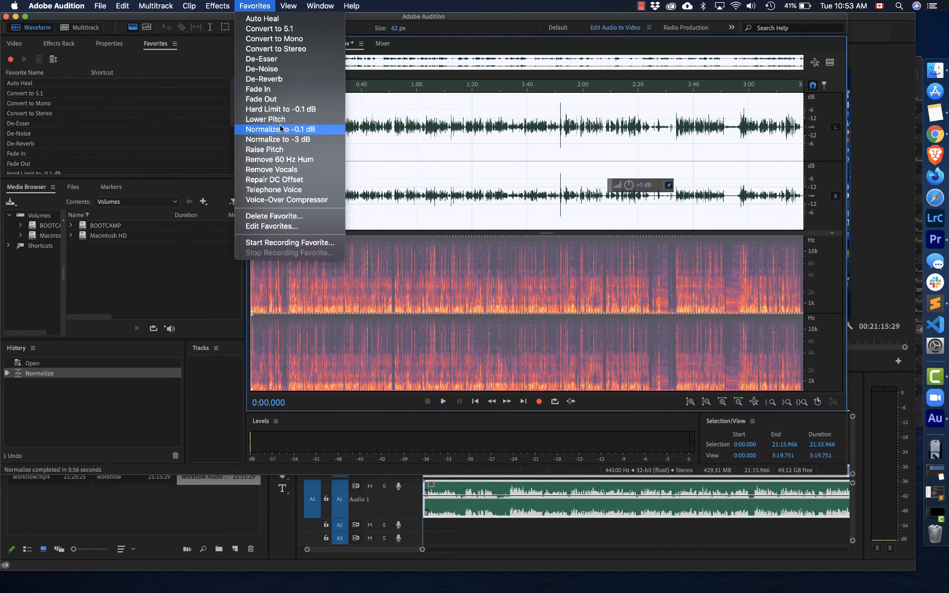
{"action": "left_click", "coordinate": [282, 73]}
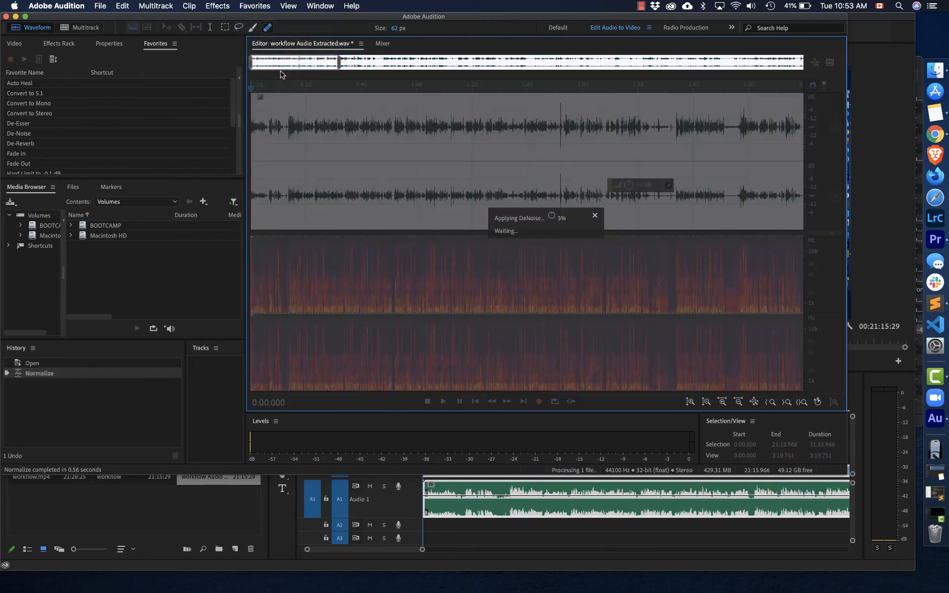
- Add a short fade-in at the very start of the audio and play back the cleaned sound from 0:35.205
{"action": "left_click", "coordinate": [347, 88]}
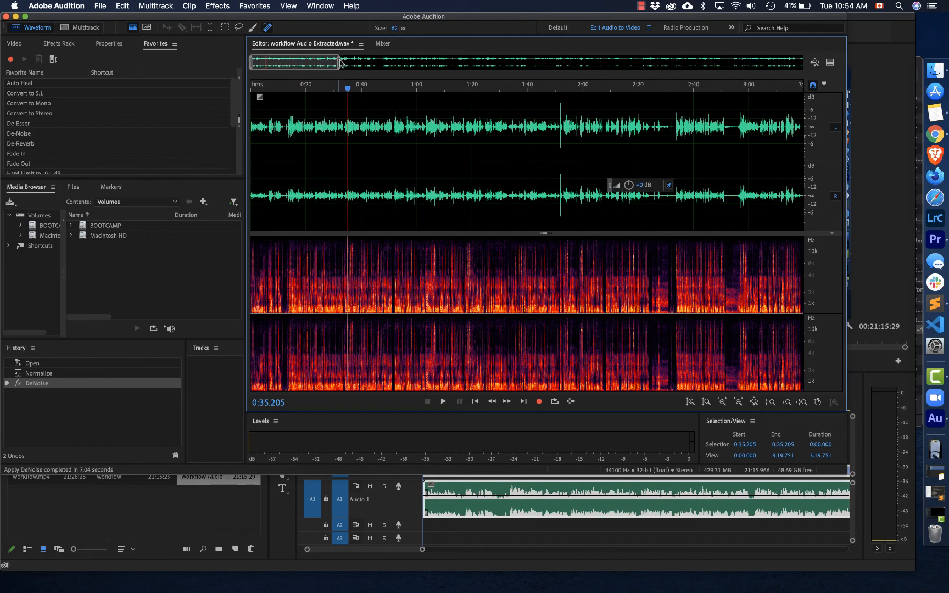
{"action": "left_click_drag", "start_coordinate": [340, 62], "coordinate": [261, 97]}
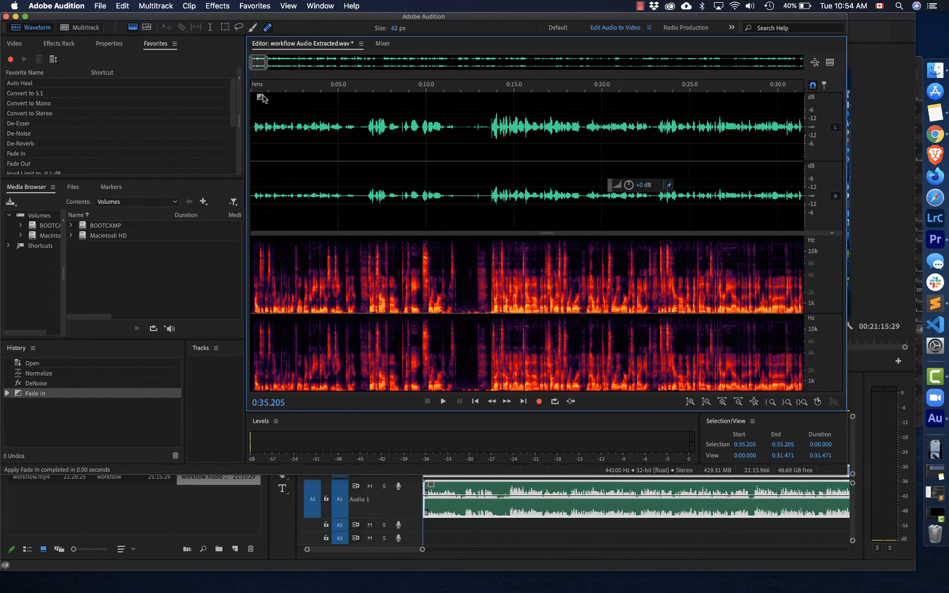
{"action": "key", "text": "space"}
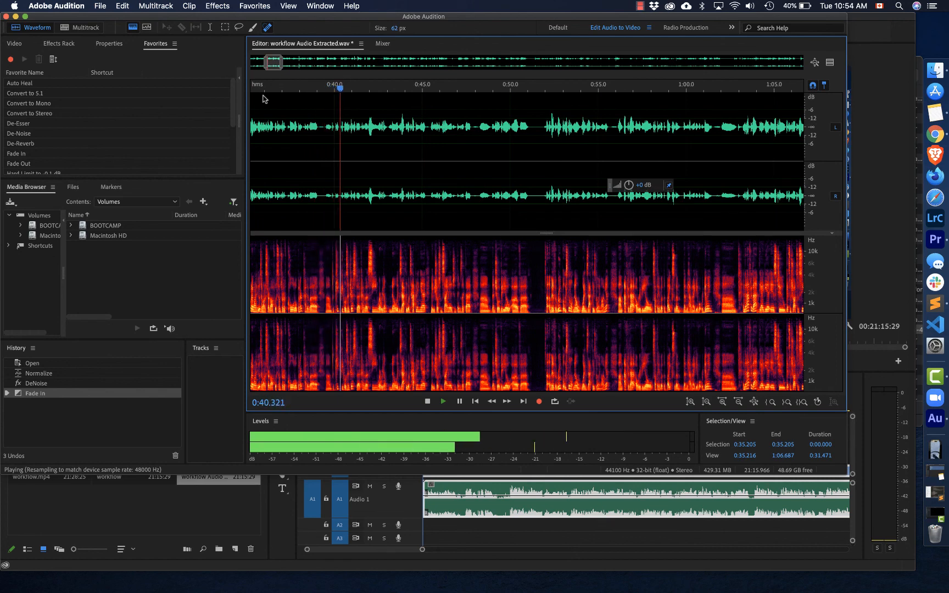
{"action": "key", "text": "space"}
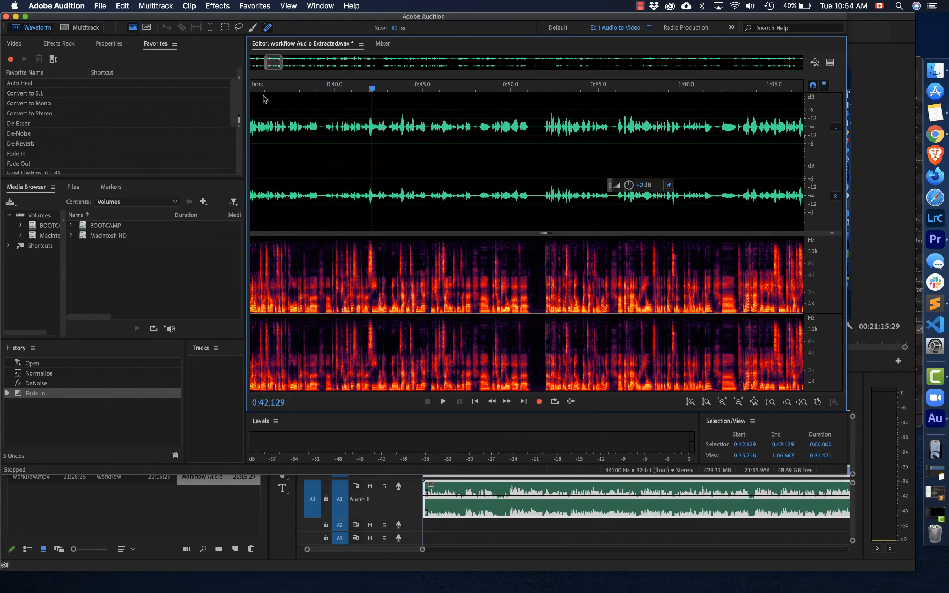
{"action": "left_click_drag", "start_coordinate": [267, 63], "coordinate": [245, 66]}
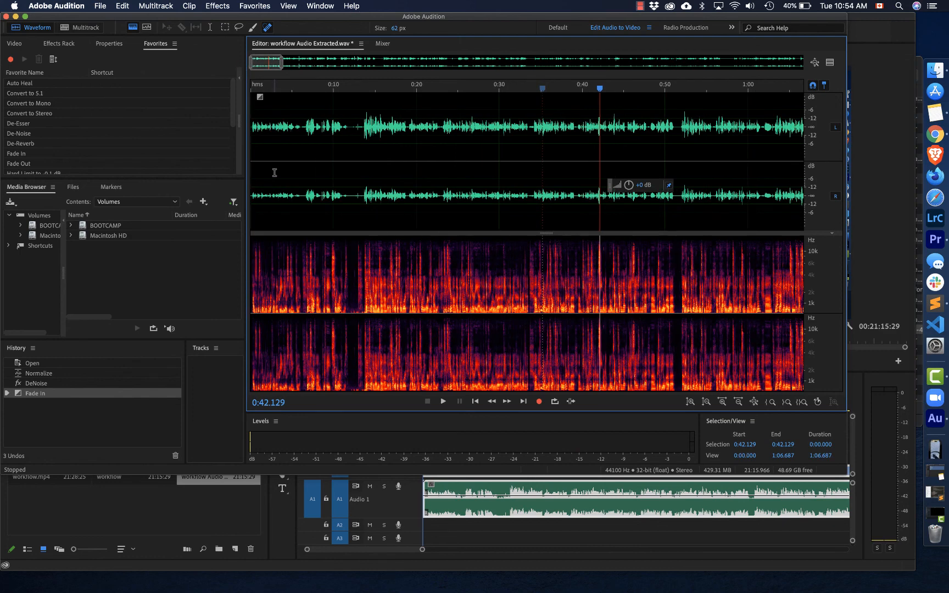
- Save the cleaned workflow audio, close its file, and switch back to Premiere Pro
{"action": "key", "text": "super+s"}
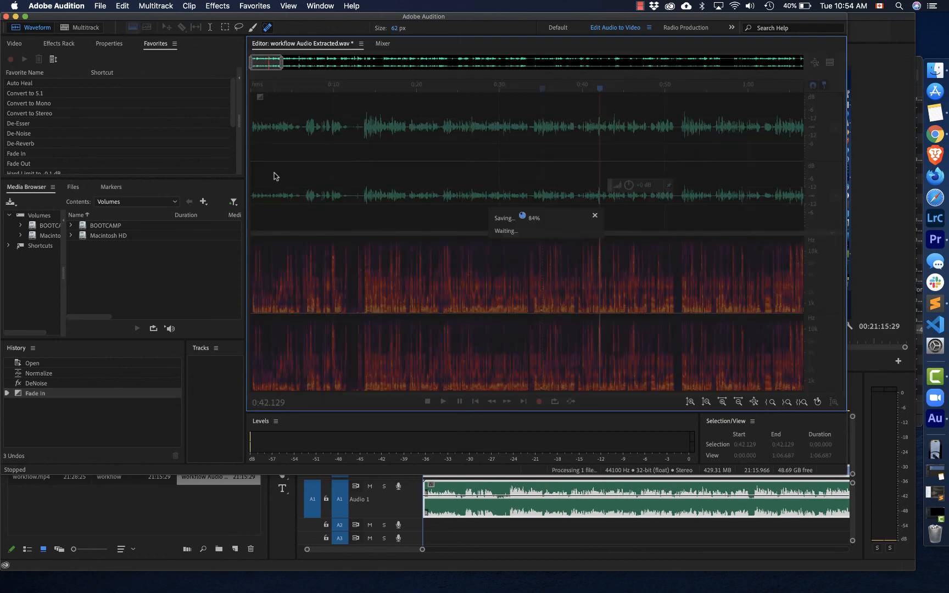
{"action": "key", "text": "super+w"}
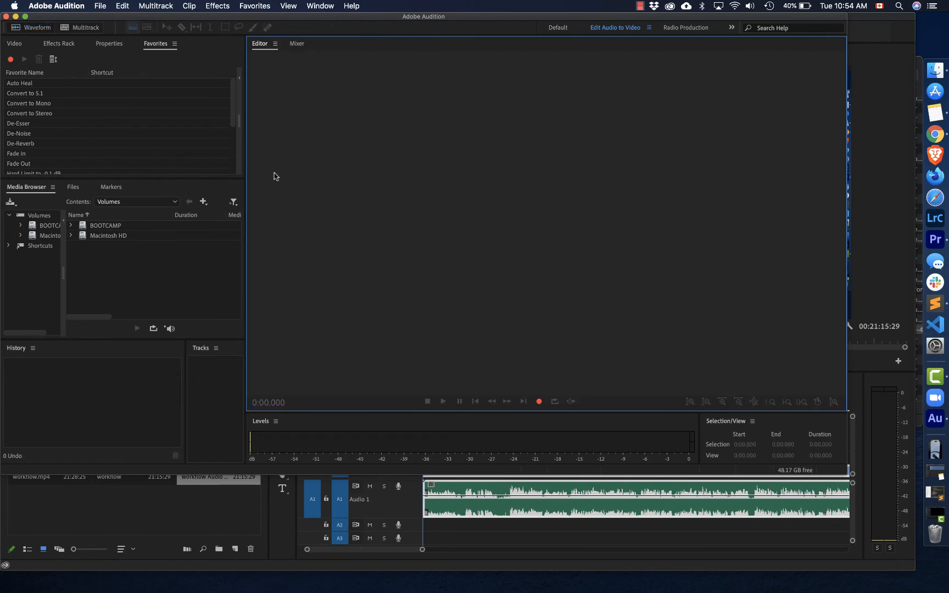
{"action": "key", "text": "super+Tab"}
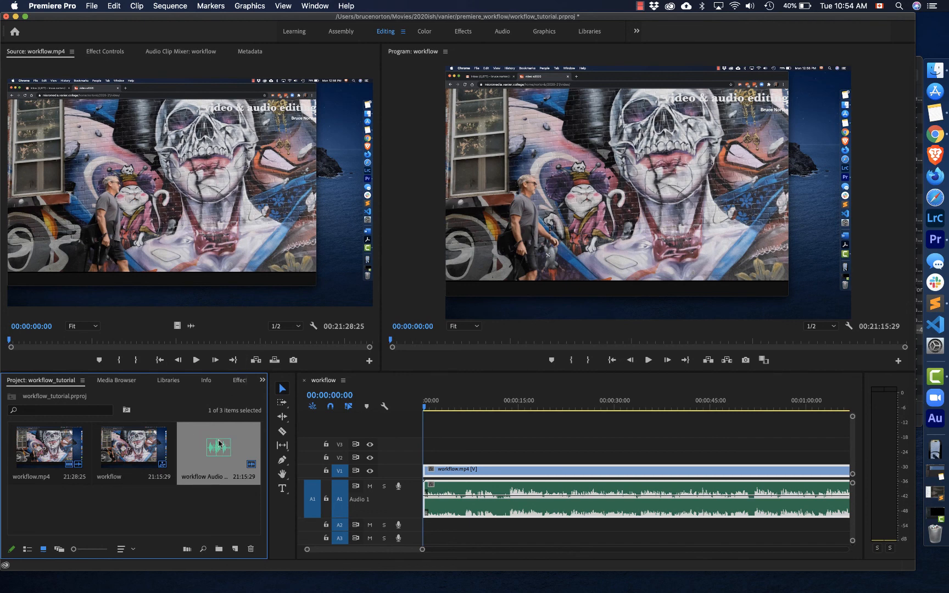
- Locate workflow Audio Extracted.wav in the premiere_workflow folder in Finder, then minimize the Finder window
{"action": "left_click", "coordinate": [201, 438]}
{"action": "left_click", "coordinate": [922, 61]}
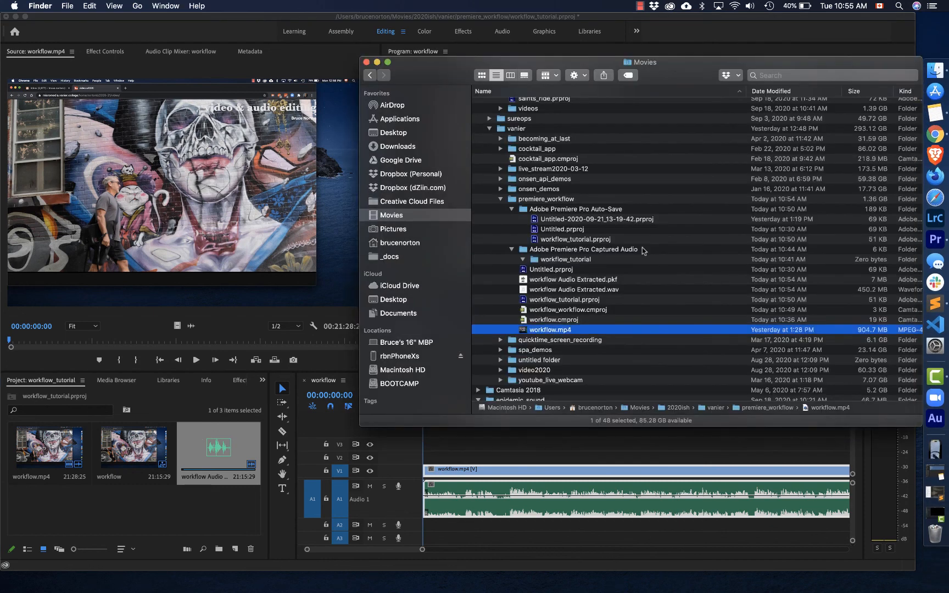
{"action": "left_click", "coordinate": [568, 290]}
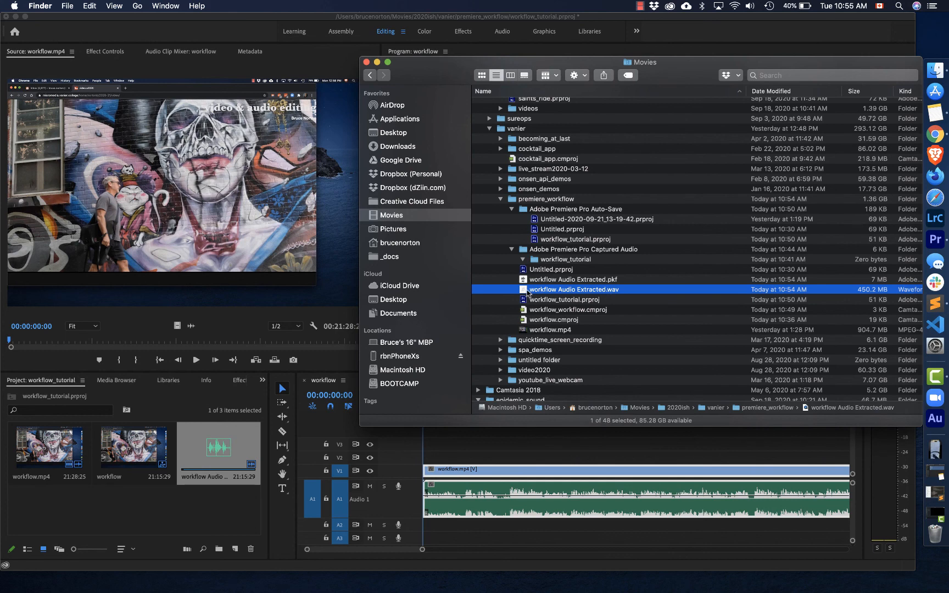
{"action": "left_click", "coordinate": [377, 62]}
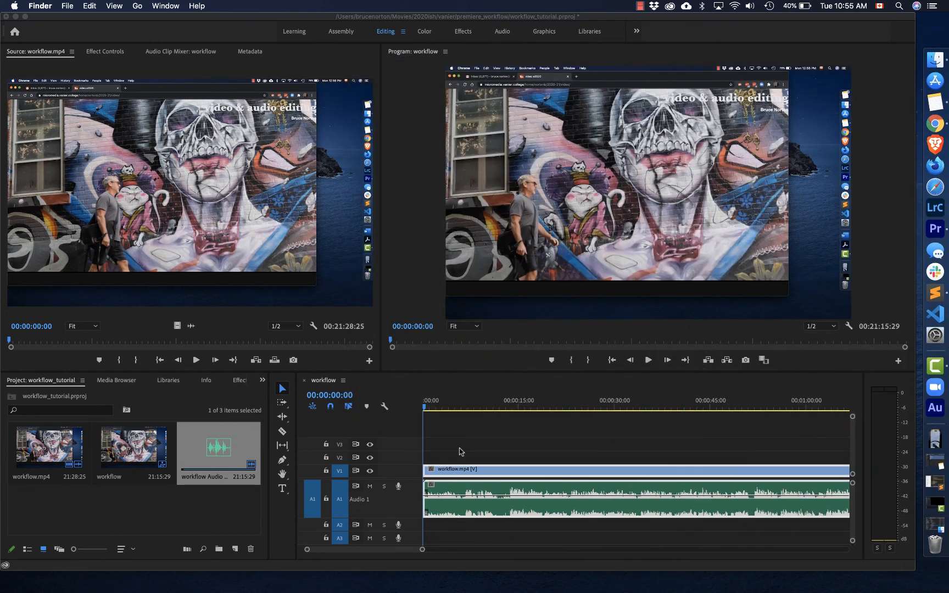
- Play back the start of the workflow sequence to check the cleaned audio
{"action": "left_click", "coordinate": [461, 452]}
{"action": "key", "text": "space"}
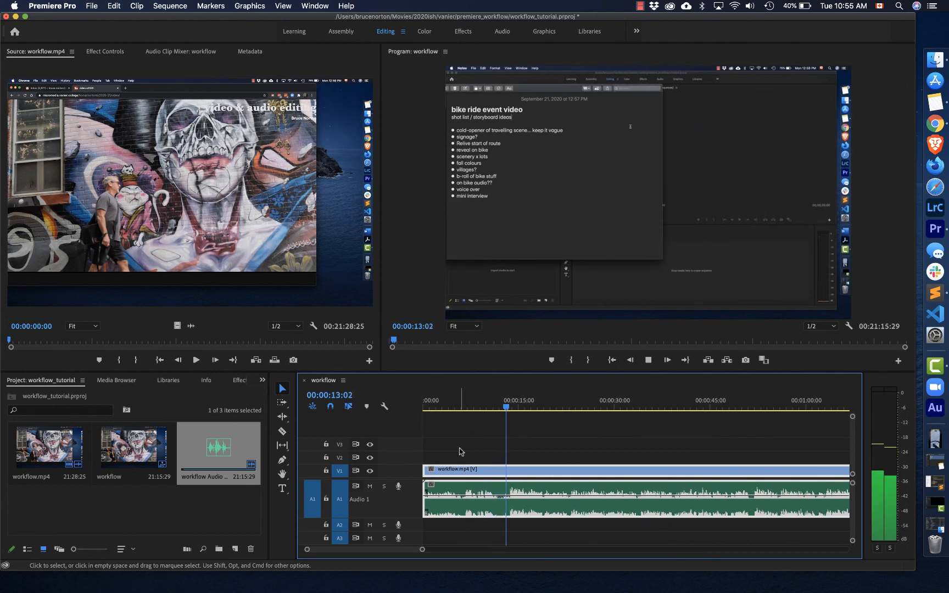
{"action": "key", "text": "space"}
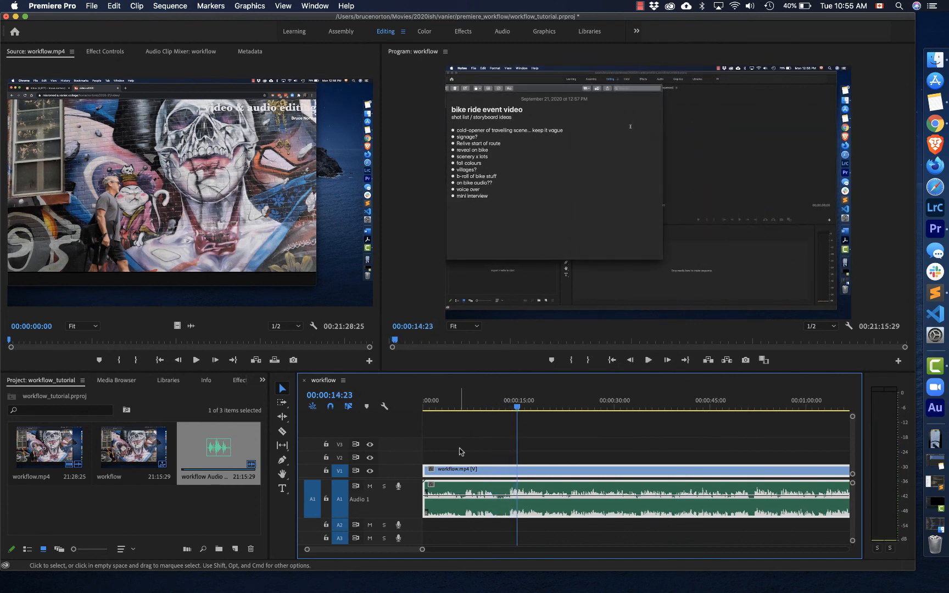
- Find the pause shortly before 00:00:07:00 and split the workflow.mp4 video and audio at 00:00:06:06
{"action": "left_click_drag", "start_coordinate": [519, 409], "coordinate": [461, 420]}
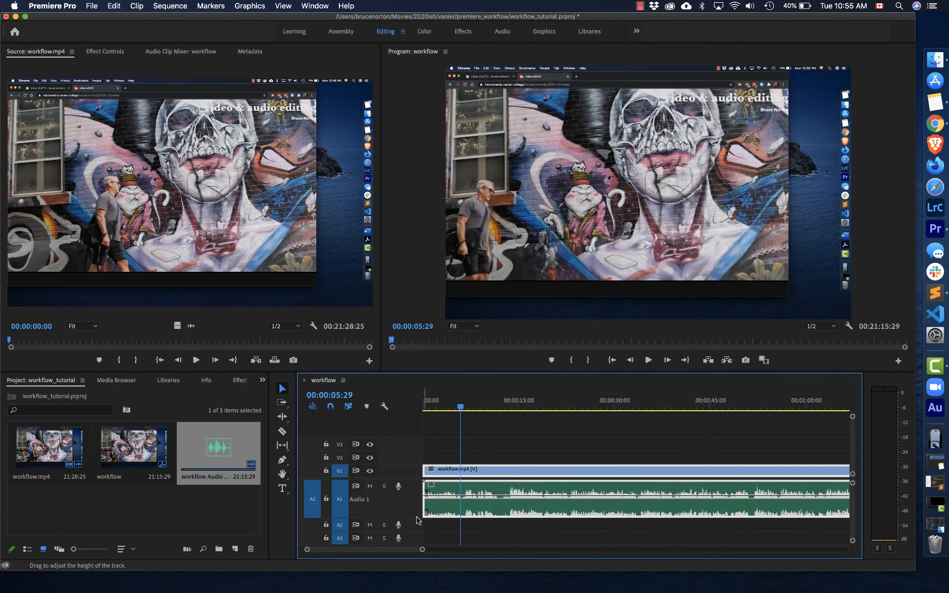
{"action": "left_click_drag", "start_coordinate": [423, 551], "coordinate": [351, 551]}
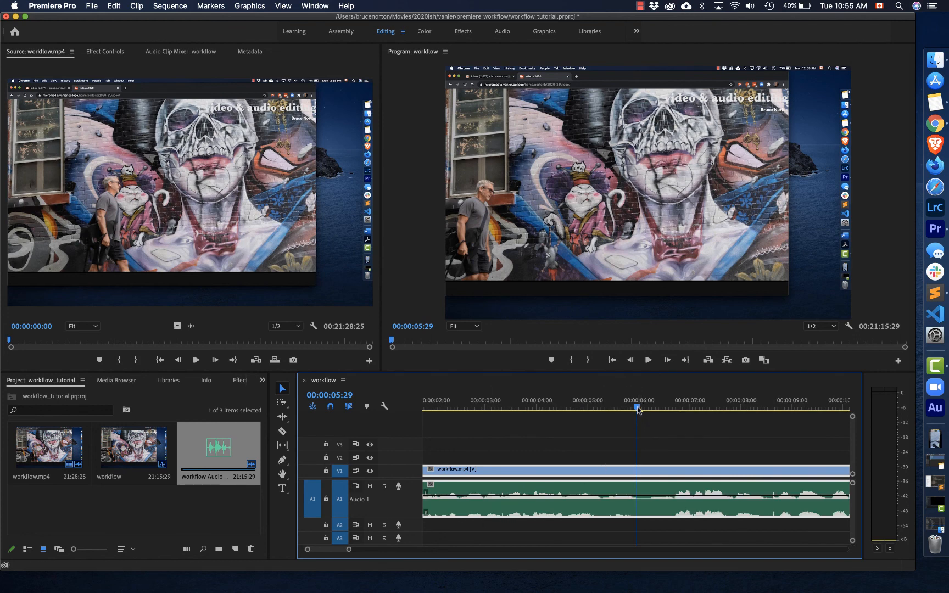
{"action": "left_click_drag", "start_coordinate": [638, 409], "coordinate": [608, 412]}
{"action": "key", "text": "space"}
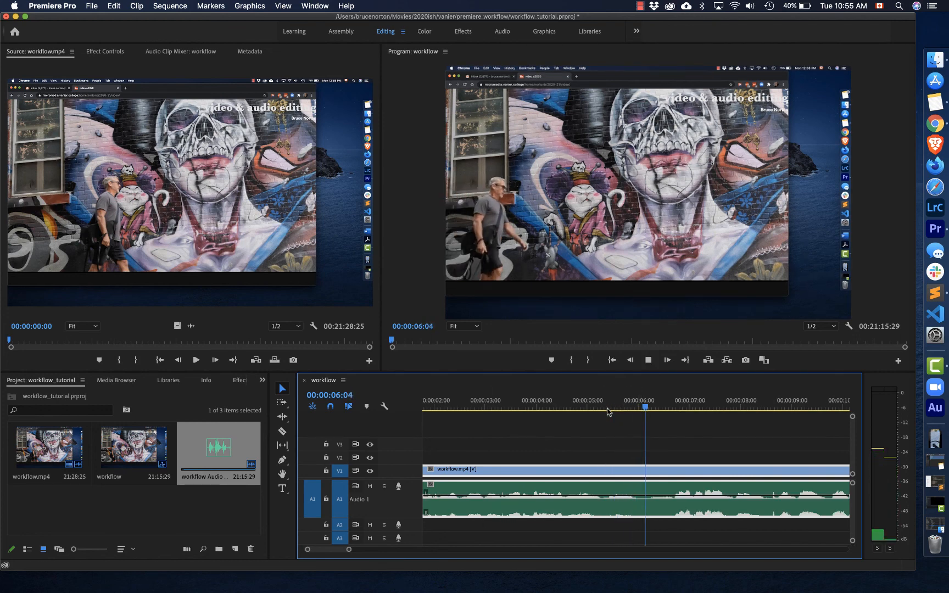
{"action": "key", "text": "space"}
{"action": "key", "text": "super+k"}
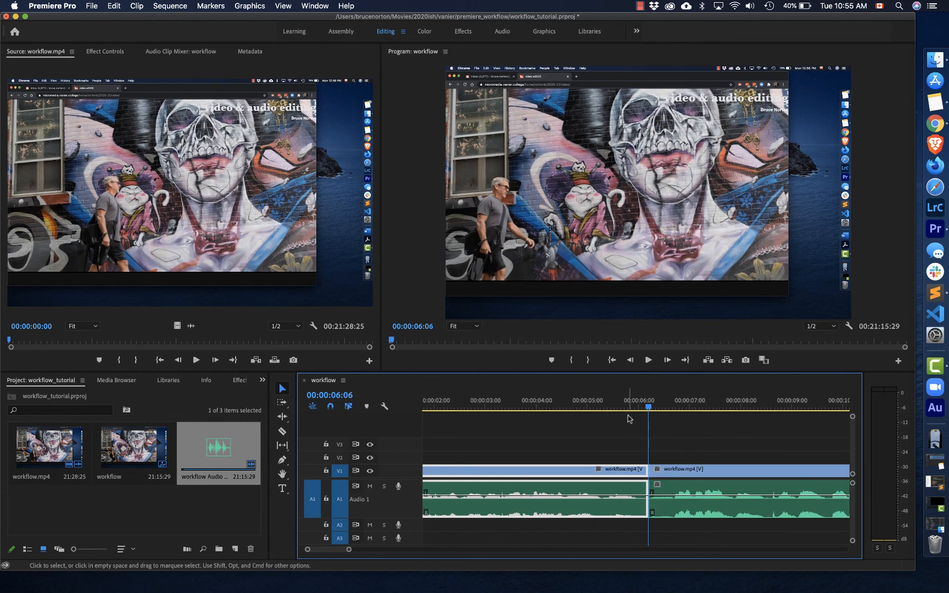
- Play on to find where speech resumes and split the workflow.mp4 video and audio at 00:00:13:15
{"action": "key", "text": "space"}
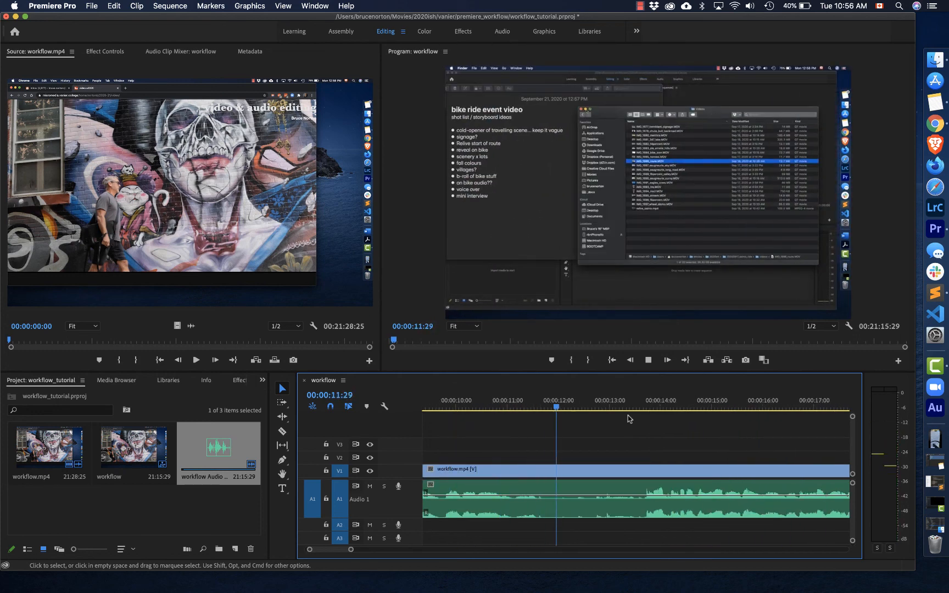
{"action": "key", "text": "space"}
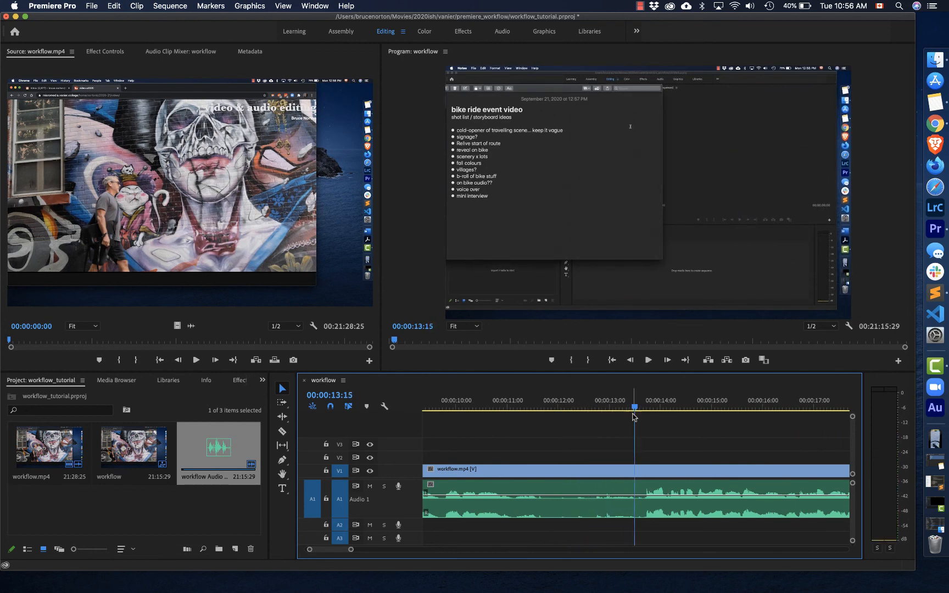
{"action": "left_click_drag", "start_coordinate": [635, 408], "coordinate": [612, 411]}
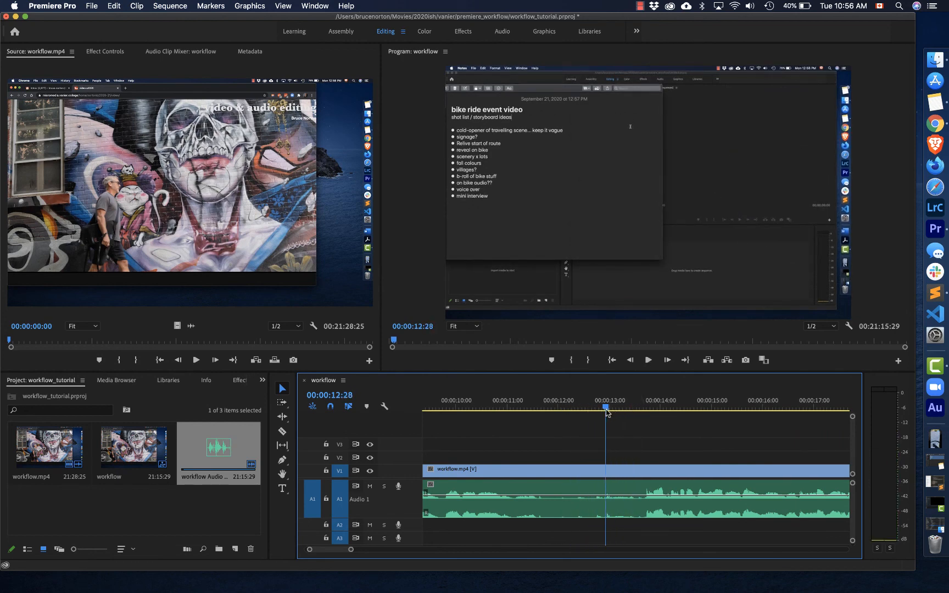
{"action": "key", "text": "space"}
{"action": "key", "text": "space"}
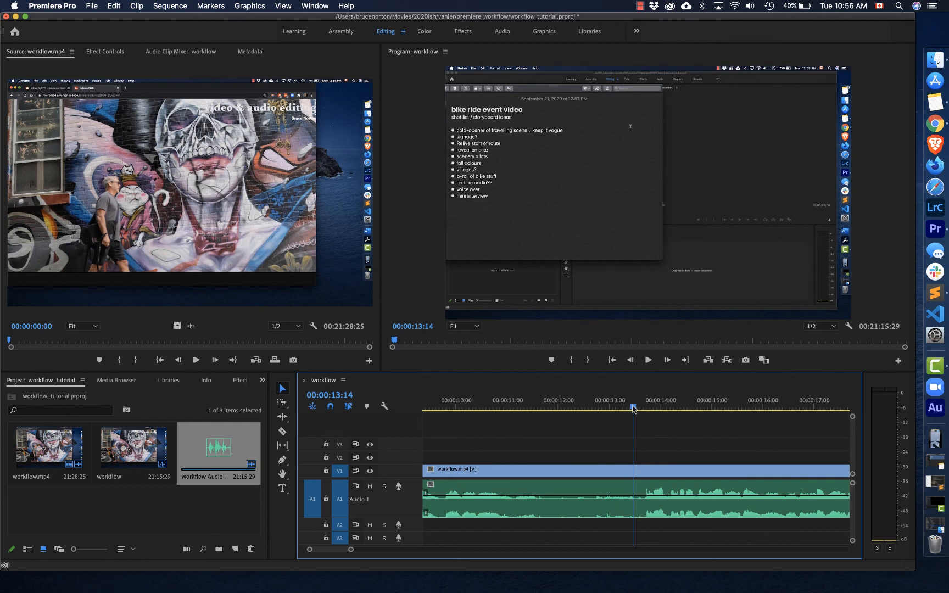
{"action": "left_click_drag", "start_coordinate": [633, 408], "coordinate": [636, 409]}
{"action": "key", "text": "super+k"}
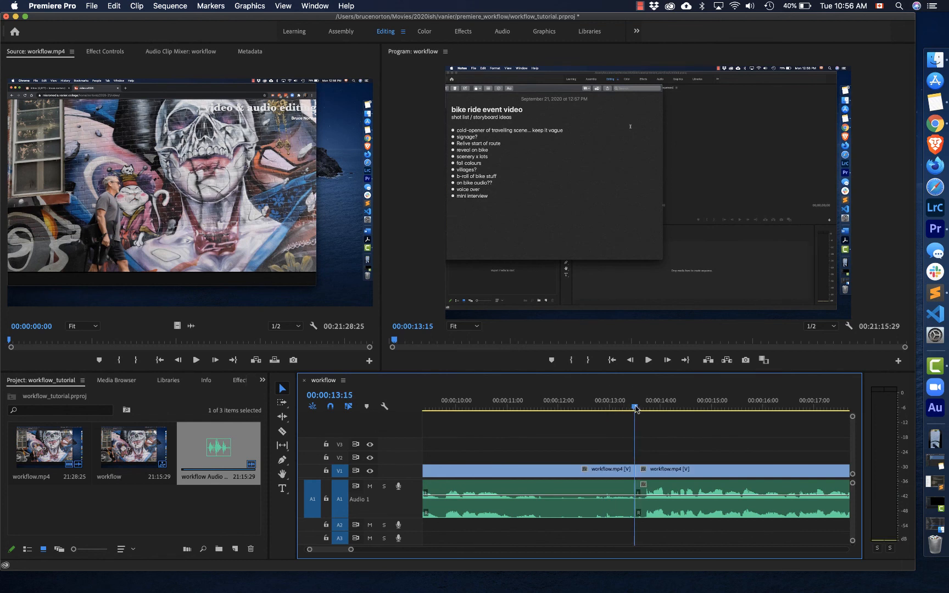
- Ripple delete the workflow.mp4 section between the cuts at 00:00:06:06 and 00:00:13:15, closing the gap
{"action": "left_click_drag", "start_coordinate": [541, 441], "coordinate": [536, 537]}
{"action": "right_click", "coordinate": [543, 512]}
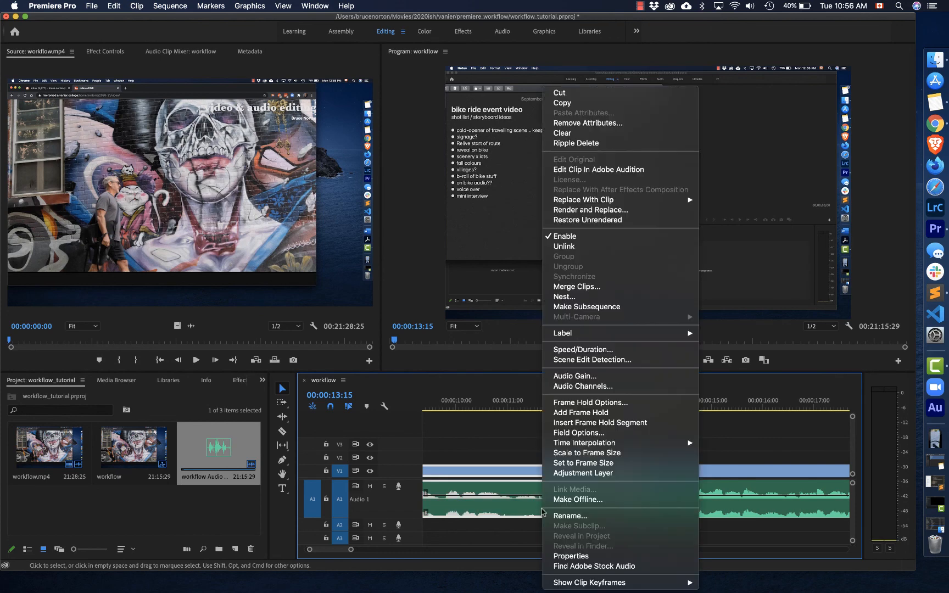
{"action": "left_click", "coordinate": [486, 416]}
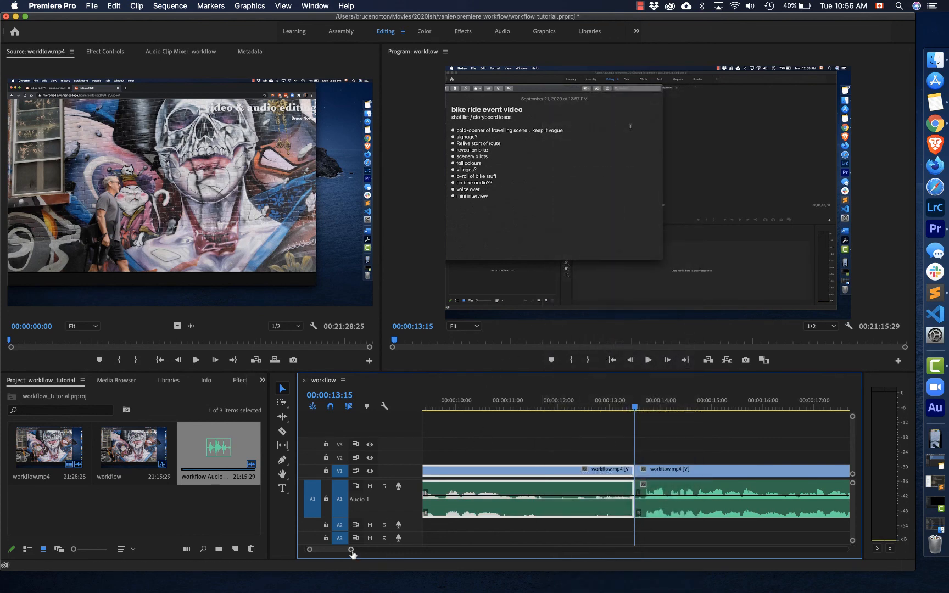
{"action": "left_click_drag", "start_coordinate": [352, 553], "coordinate": [385, 552]}
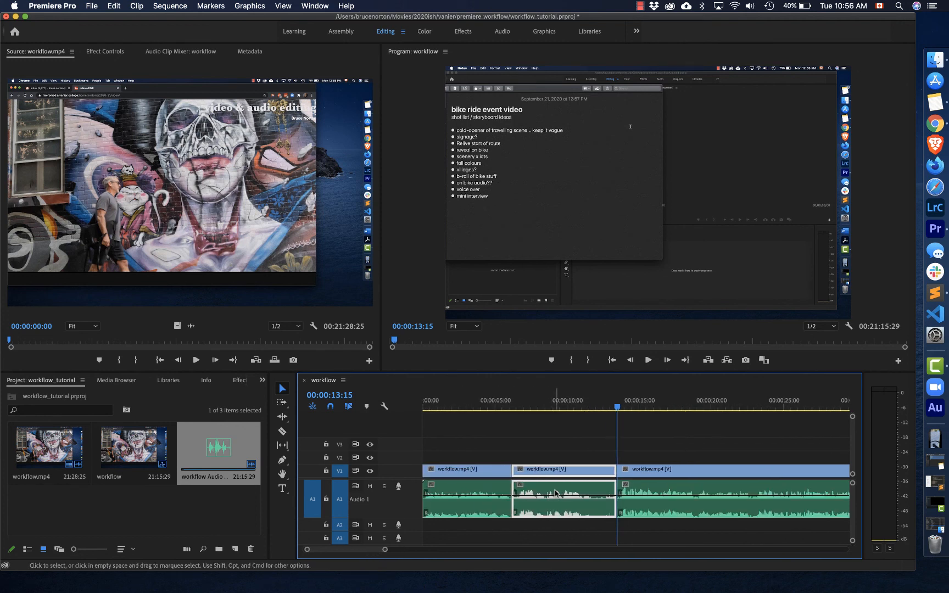
{"action": "key", "text": "Delete"}
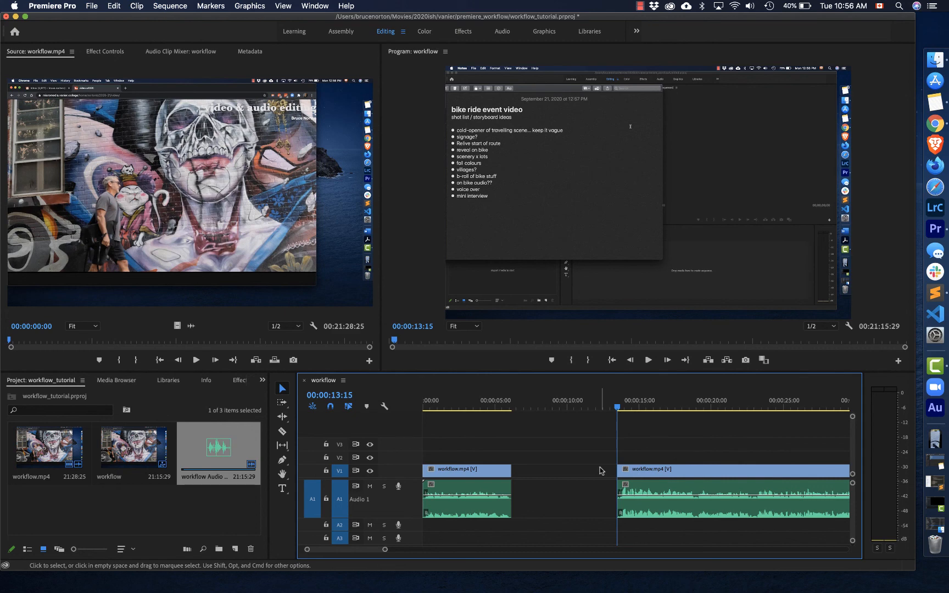
{"action": "key", "text": "super+z"}
{"action": "right_click", "coordinate": [581, 476]}
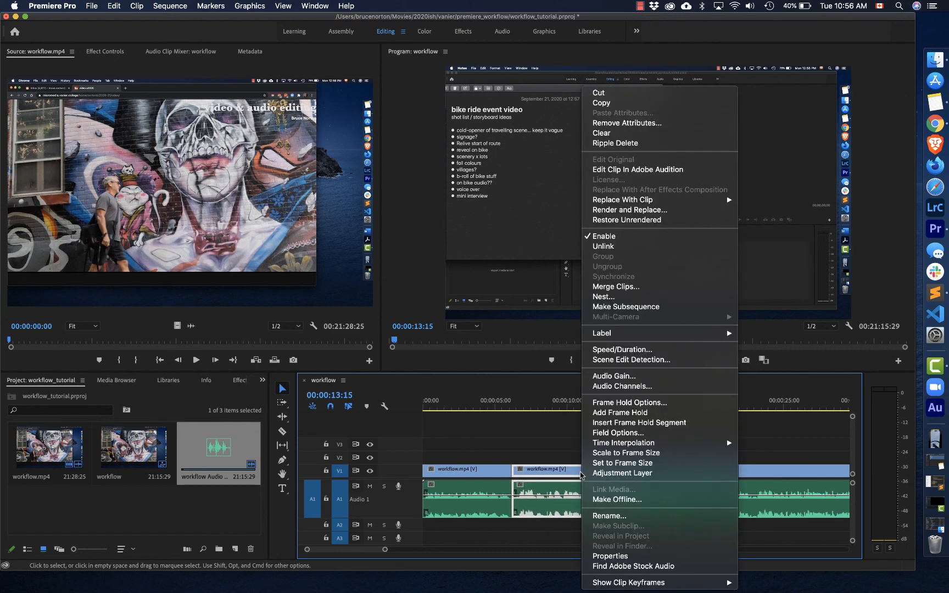
{"action": "left_click", "coordinate": [628, 144]}
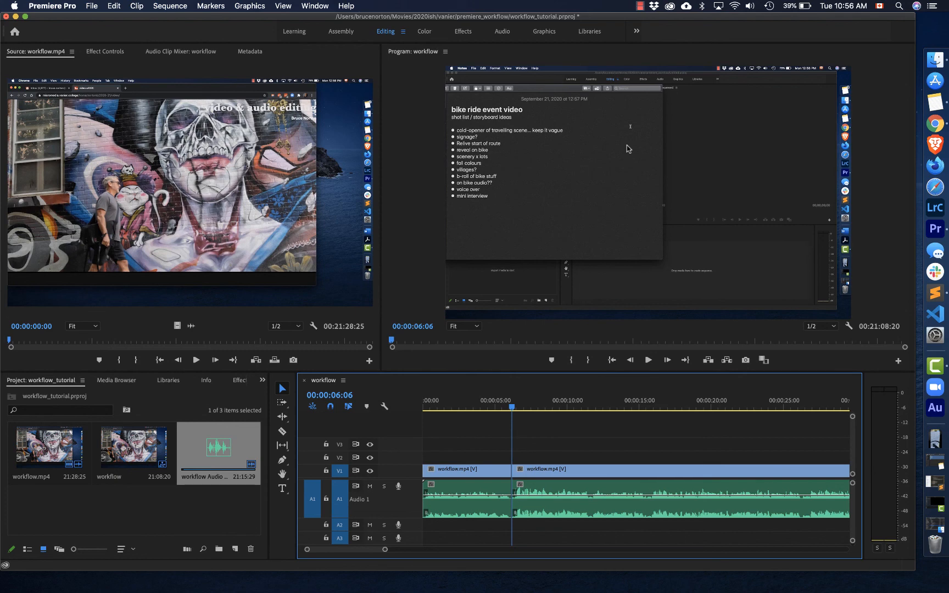
- Play back the sequence across the join at 00:00:06:06
{"action": "left_click_drag", "start_coordinate": [514, 406], "coordinate": [498, 408]}
{"action": "key", "text": "space"}
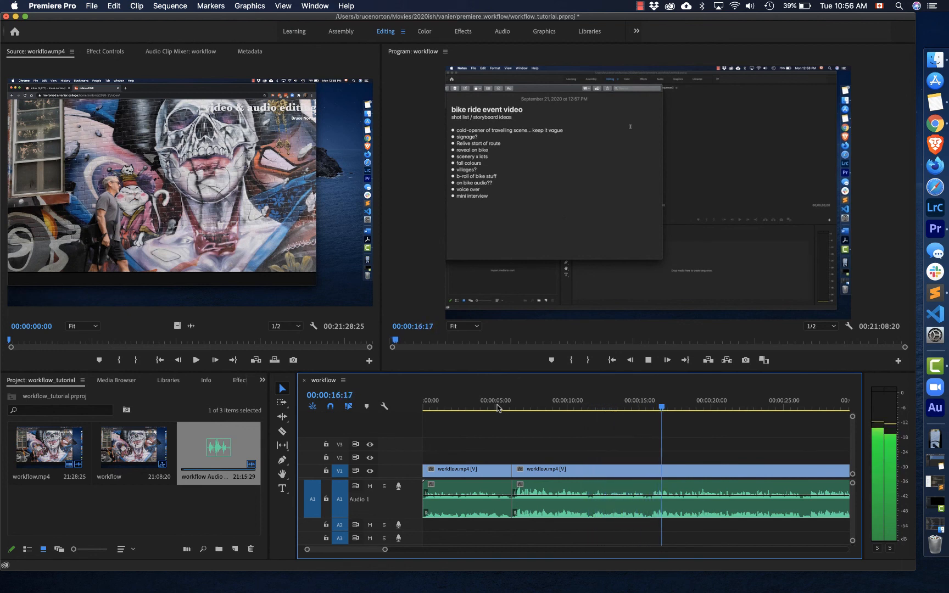
{"action": "key", "text": "space"}
- Split workflow.mp4 at 00:00:15:19 and open the section before this cut for editing in Adobe Audition
{"action": "left_click_drag", "start_coordinate": [664, 407], "coordinate": [649, 414]}
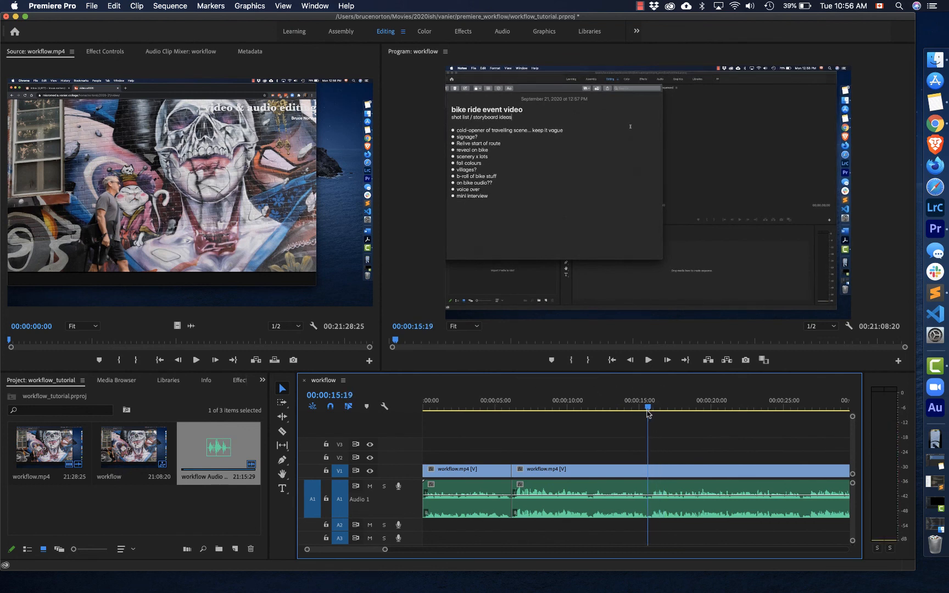
{"action": "key", "text": "super+k"}
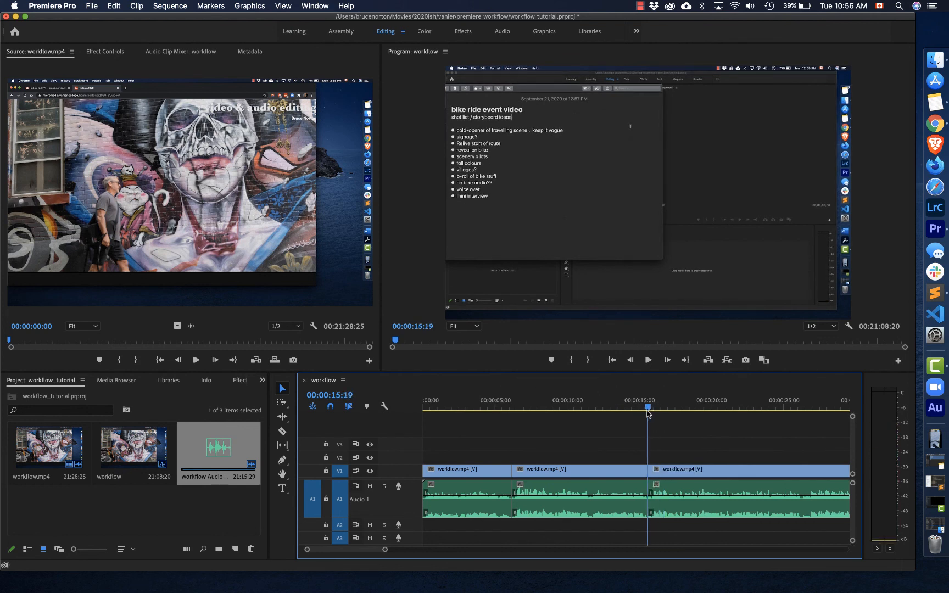
{"action": "right_click", "coordinate": [560, 489]}
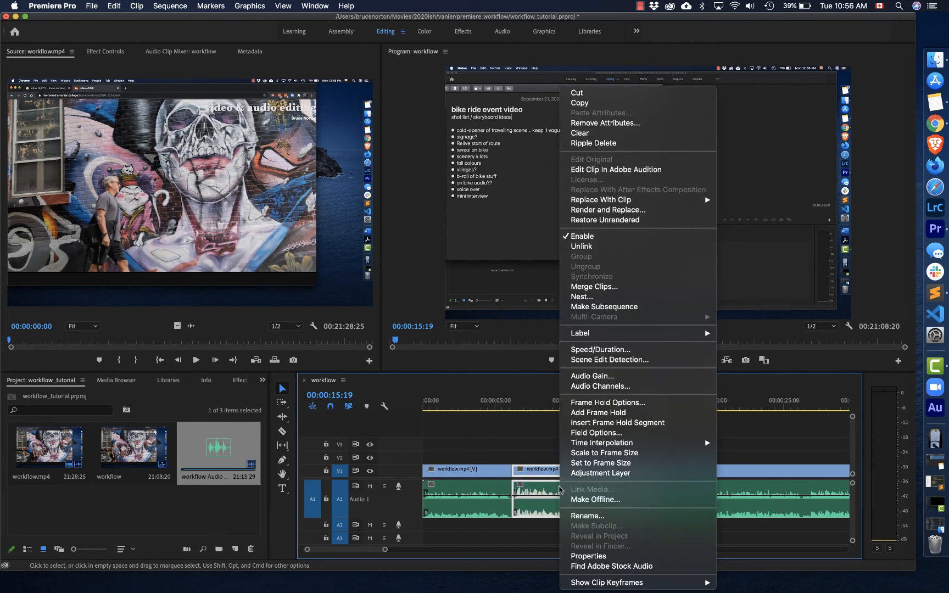
{"action": "left_click", "coordinate": [623, 171]}
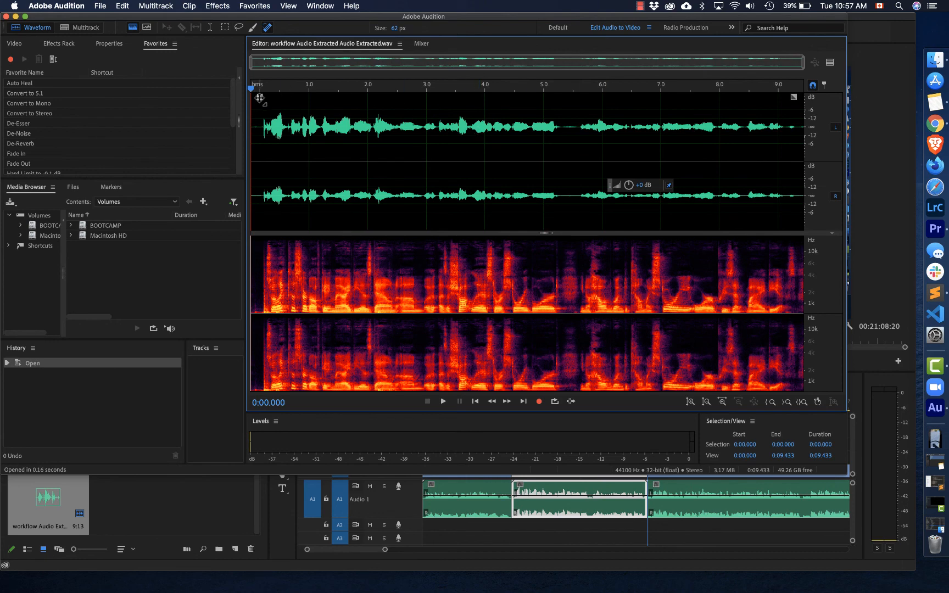
- Add a very short fade-in and fade-out at the ends of the extracted section and play its opening
{"action": "left_click_drag", "start_coordinate": [260, 96], "coordinate": [271, 98]}
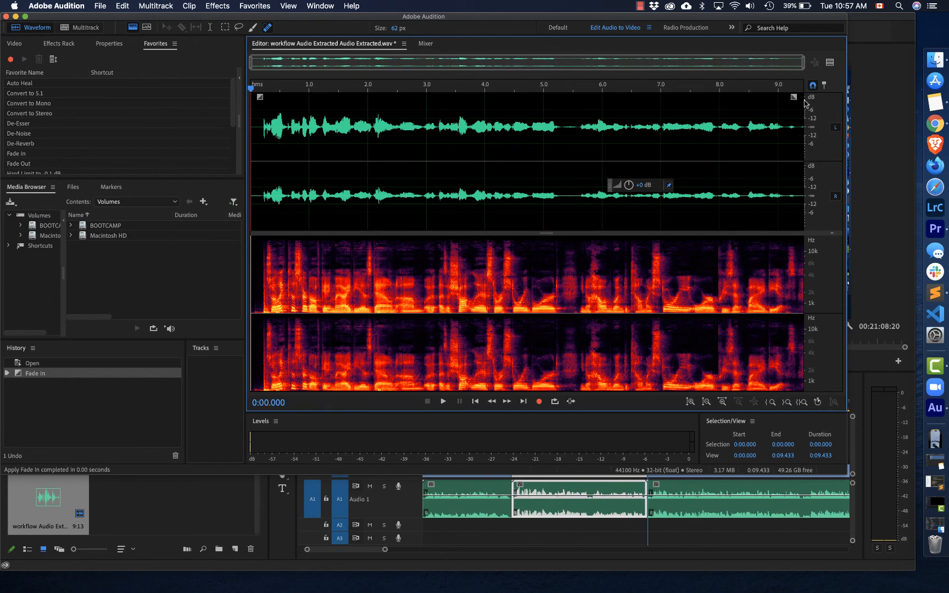
{"action": "left_click_drag", "start_coordinate": [796, 97], "coordinate": [792, 98]}
{"action": "key", "text": "space"}
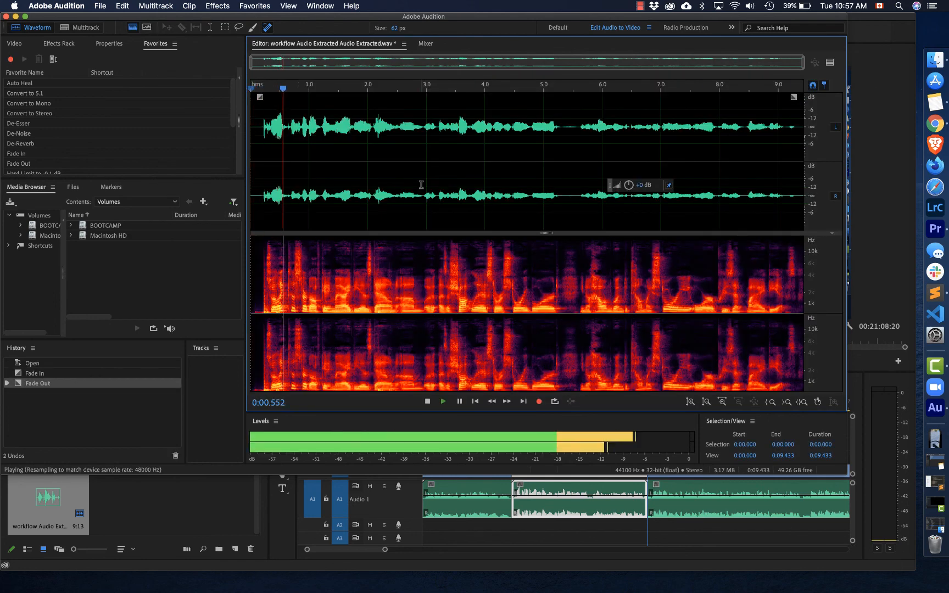
{"action": "key", "text": "space"}
- Replay the opening of the extracted section to examine the onset of the sound around 0:00.225
{"action": "left_click_drag", "start_coordinate": [291, 88], "coordinate": [256, 93]}
{"action": "key", "text": "space"}
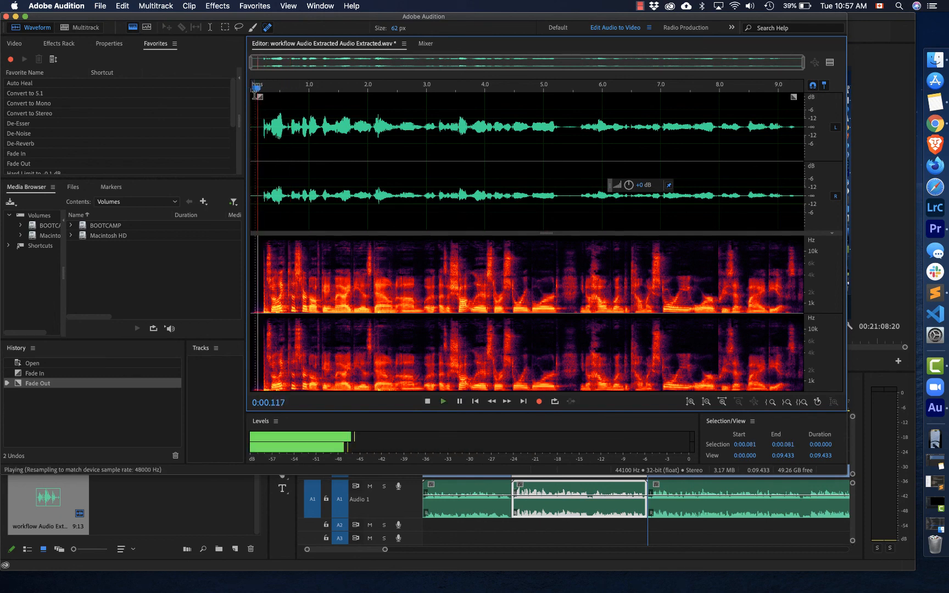
{"action": "key", "text": "space"}
{"action": "left_click_drag", "start_coordinate": [293, 92], "coordinate": [265, 94]}
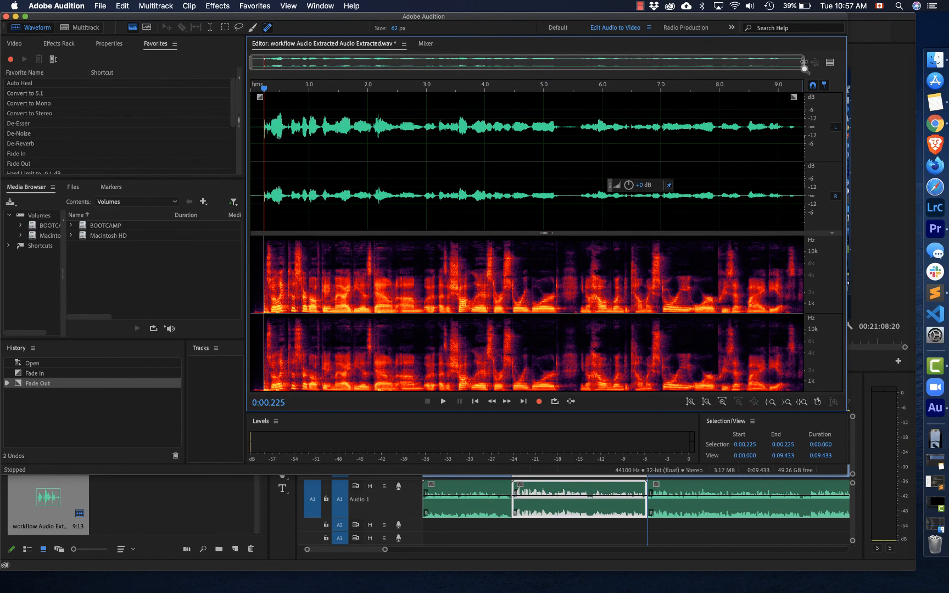
{"action": "mouse_move", "coordinate": [806, 64]}
{"action": "left_mouse_down"}
{"action": "mouse_move", "coordinate": [674, 63]}
{"action": "mouse_move", "coordinate": [593, 89]}
{"action": "mouse_move", "coordinate": [405, 113]}
{"action": "left_mouse_up"}
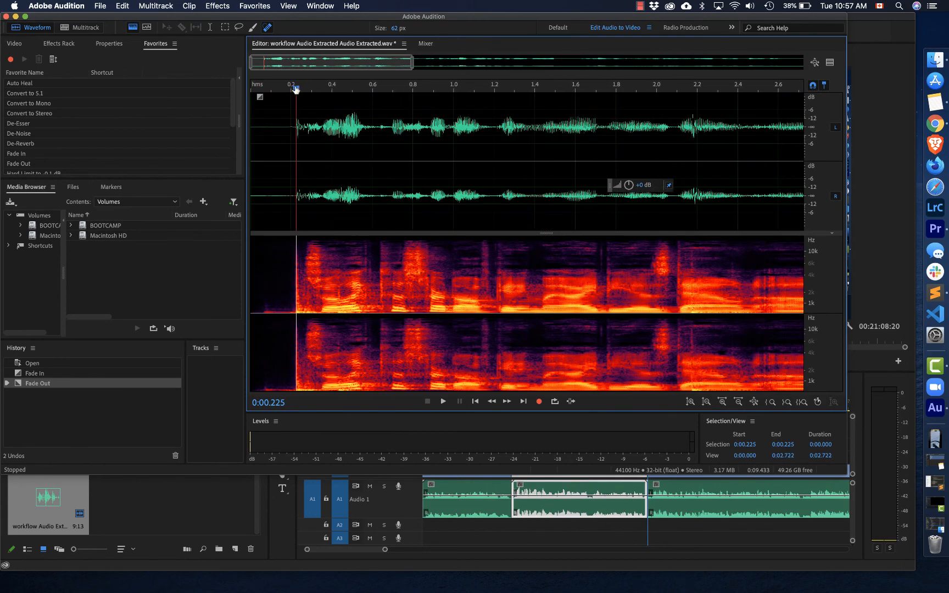
{"action": "key", "text": "space"}
{"action": "key", "text": "space"}
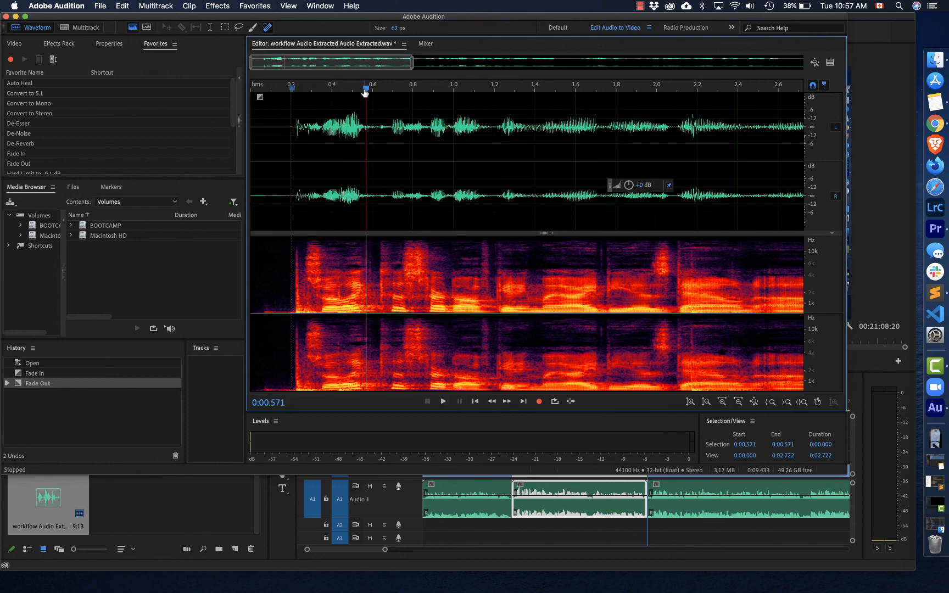
{"action": "left_click_drag", "start_coordinate": [366, 90], "coordinate": [289, 97]}
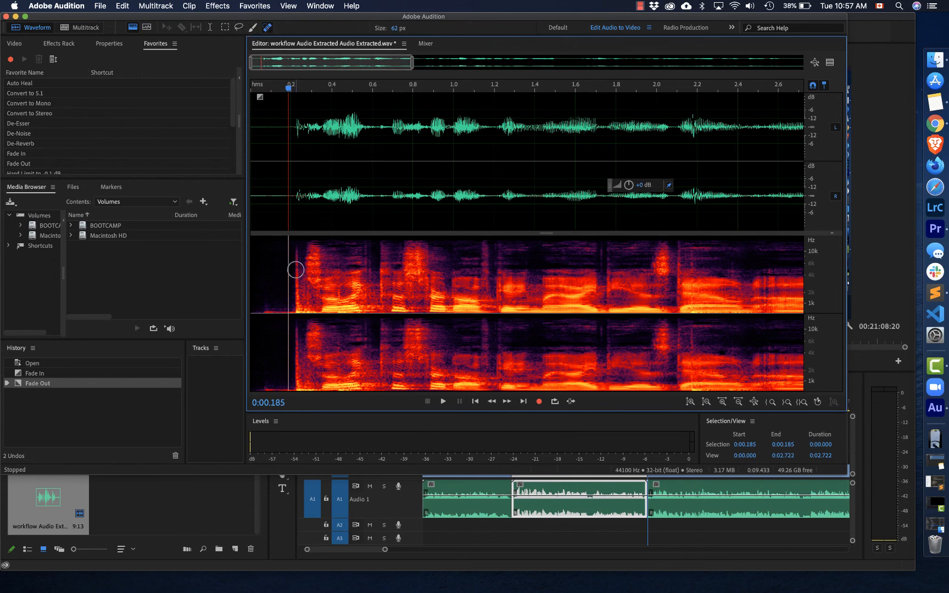
- Heal the click at the onset of the sound near 0:00.22 with the Spot Healing Brush at 35 px
{"action": "key", "text": "bracketleft"}
{"action": "key", "text": "bracketleft"}
{"action": "key", "text": "bracketleft"}
{"action": "mouse_move", "coordinate": [295, 247]}
{"action": "left_mouse_down"}
{"action": "mouse_move", "coordinate": [294, 309]}
{"action": "mouse_move", "coordinate": [295, 255]}
{"action": "left_mouse_up"}
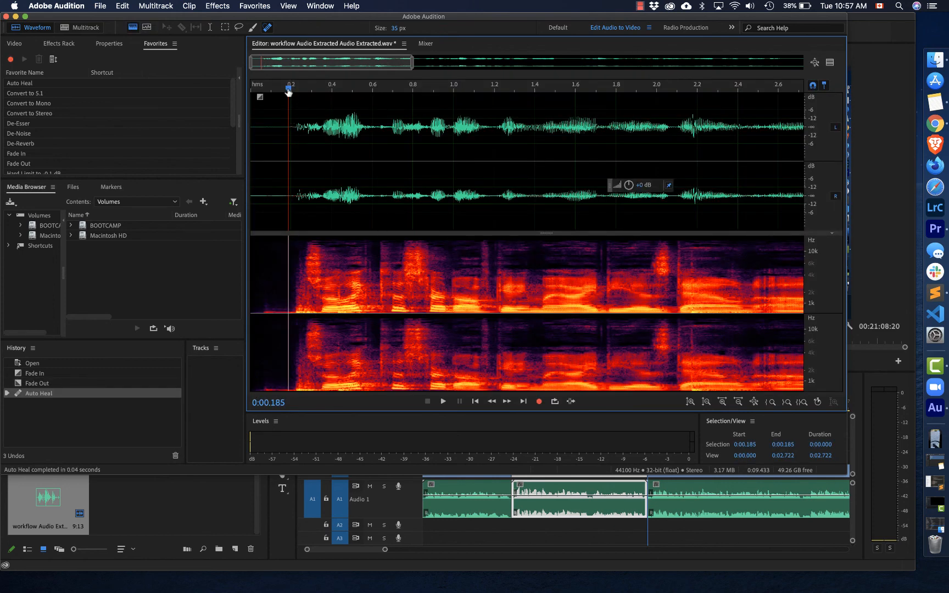
- Play the extracted section from 0:00.161 to check the healed onset and the rest of the audio
{"action": "left_click_drag", "start_coordinate": [289, 92], "coordinate": [284, 92]}
{"action": "key", "text": "space"}
{"action": "key", "text": "space"}
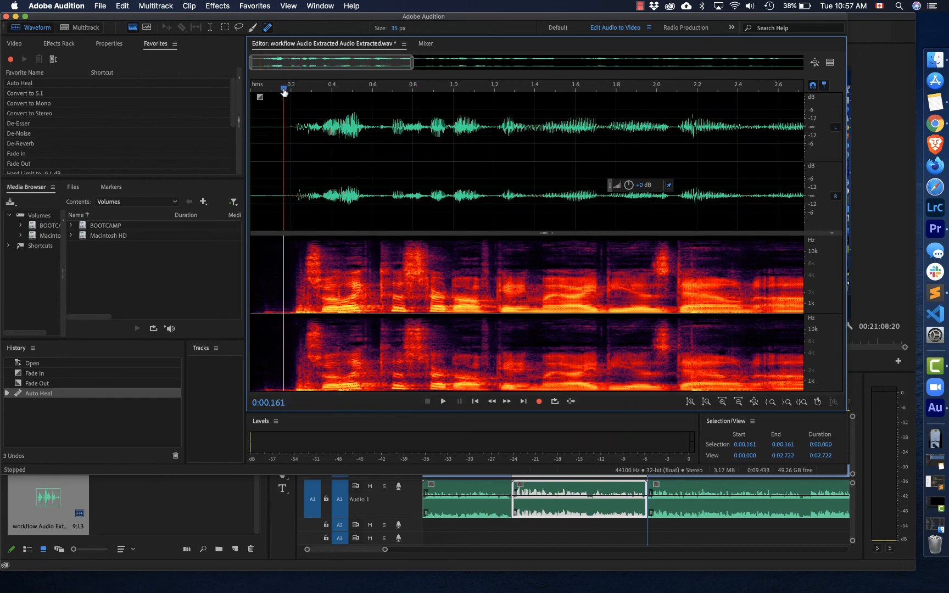
{"action": "key", "text": "space"}
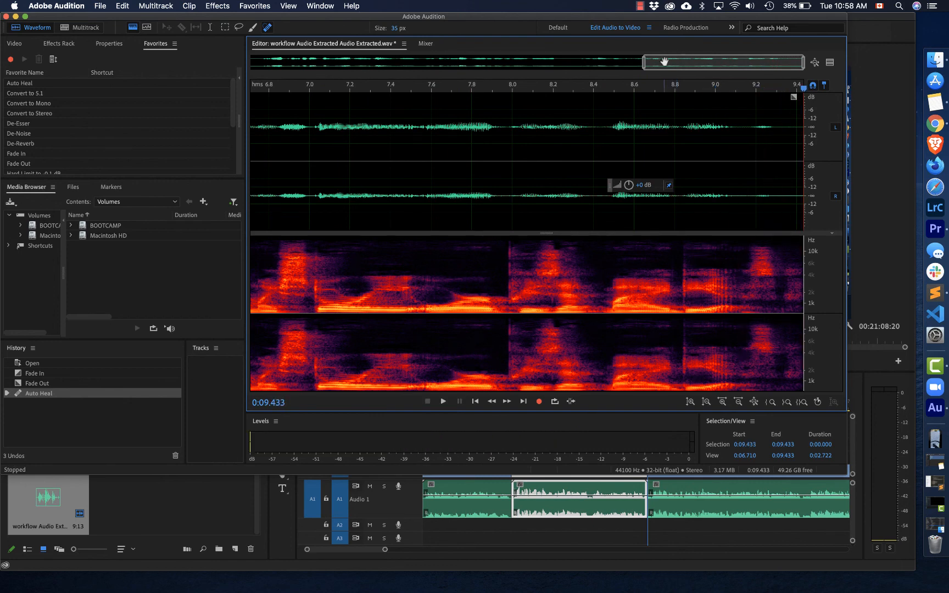
- Show the full length of the extracted audio, save the file and quit Adobe Audition to return to Premiere Pro
{"action": "left_click_drag", "start_coordinate": [644, 63], "coordinate": [129, 67]}
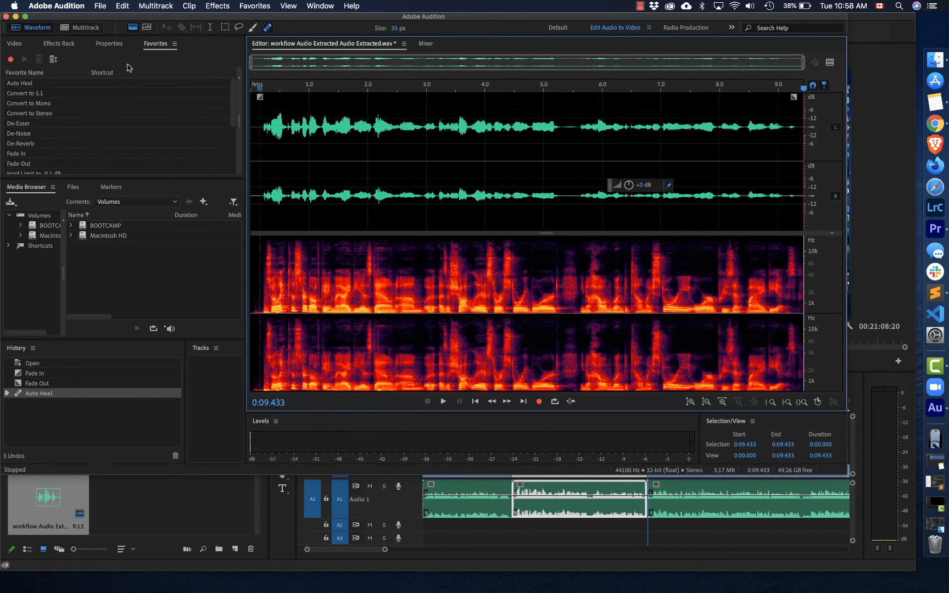
{"action": "key", "text": "super+s"}
{"action": "key", "text": "super+q"}
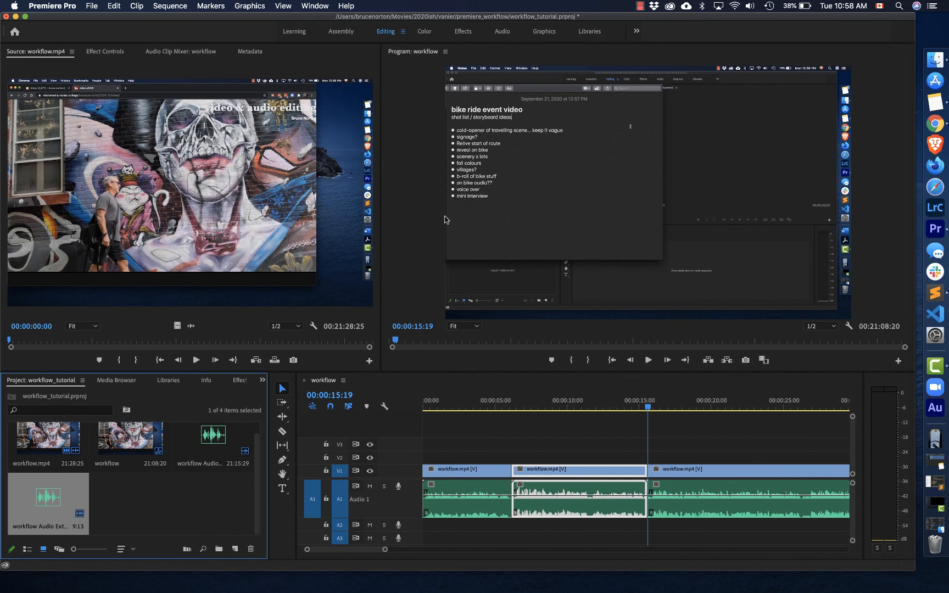
- Play the workflow sequence from its beginning, then jump ahead into the second section to check the cleaned audio
{"action": "left_click", "coordinate": [651, 408]}
{"action": "key", "text": "Home"}
{"action": "key", "text": "space"}
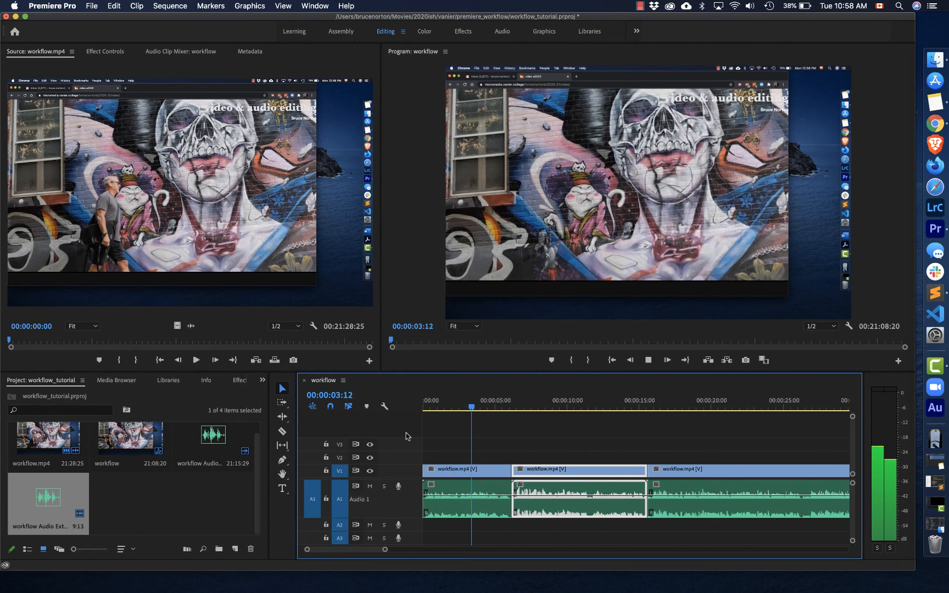
{"action": "left_click", "coordinate": [547, 408]}
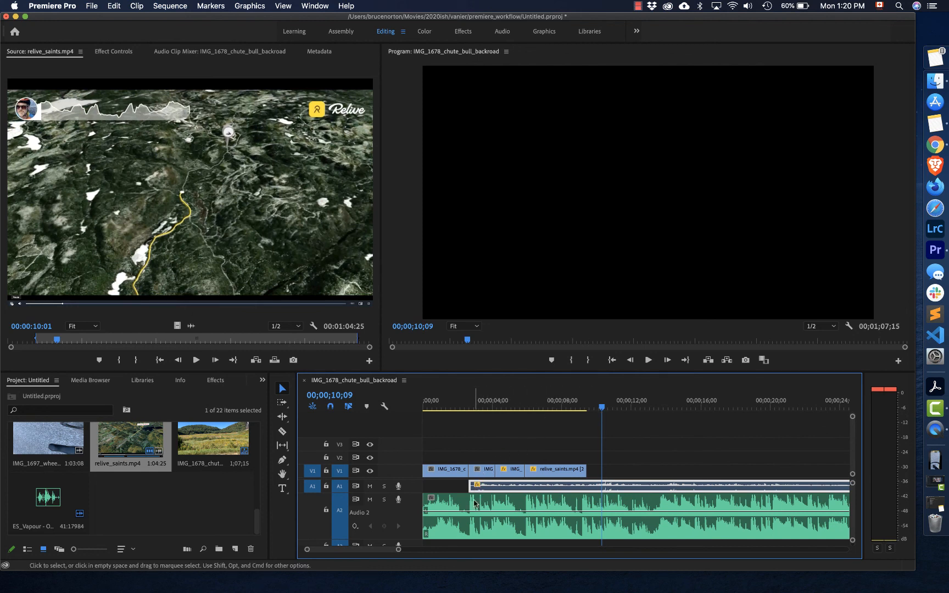
- Display the effect settings of the relive_saints.mp4 and IMG_1680_menhirs.MOV clips on V1 in the IMG_1678_chute_bull_backroad sequence
{"action": "left_click", "coordinate": [125, 54]}
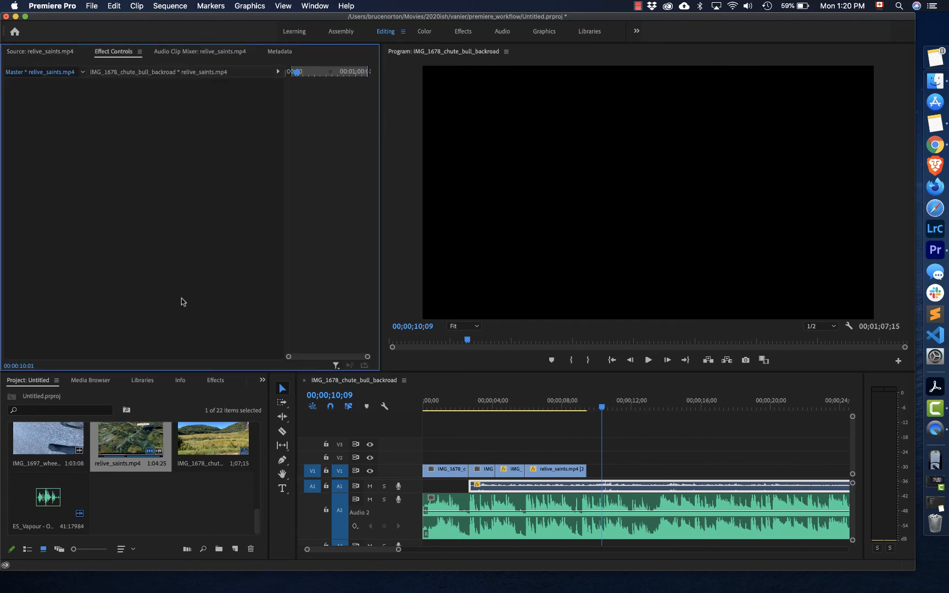
{"action": "left_click", "coordinate": [551, 474]}
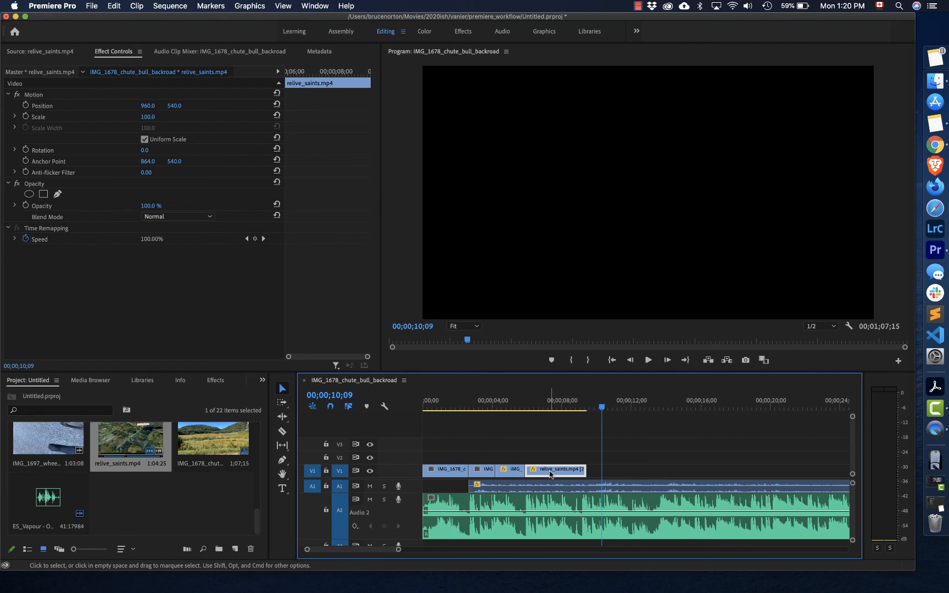
{"action": "left_click", "coordinate": [514, 474]}
- Place the playhead at 00;00;08;10 and bring up the clip commands for relive_saints.mp4 on V1
{"action": "left_click", "coordinate": [568, 406]}
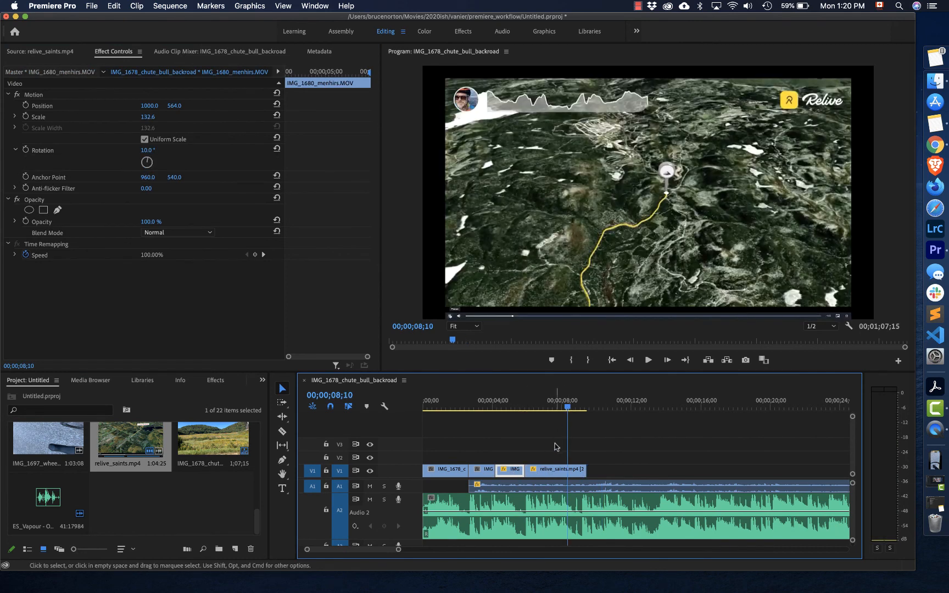
{"action": "right_click", "coordinate": [556, 472]}
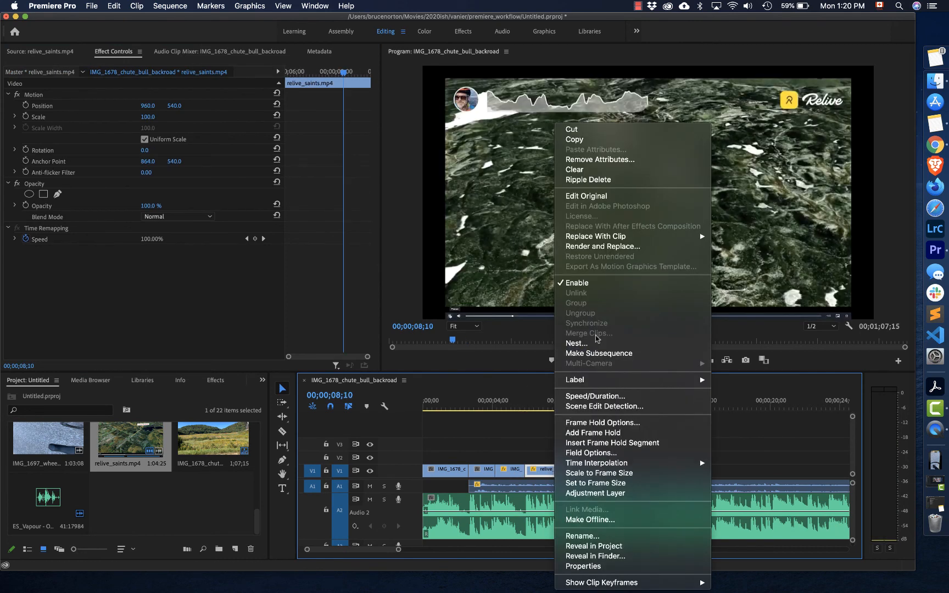